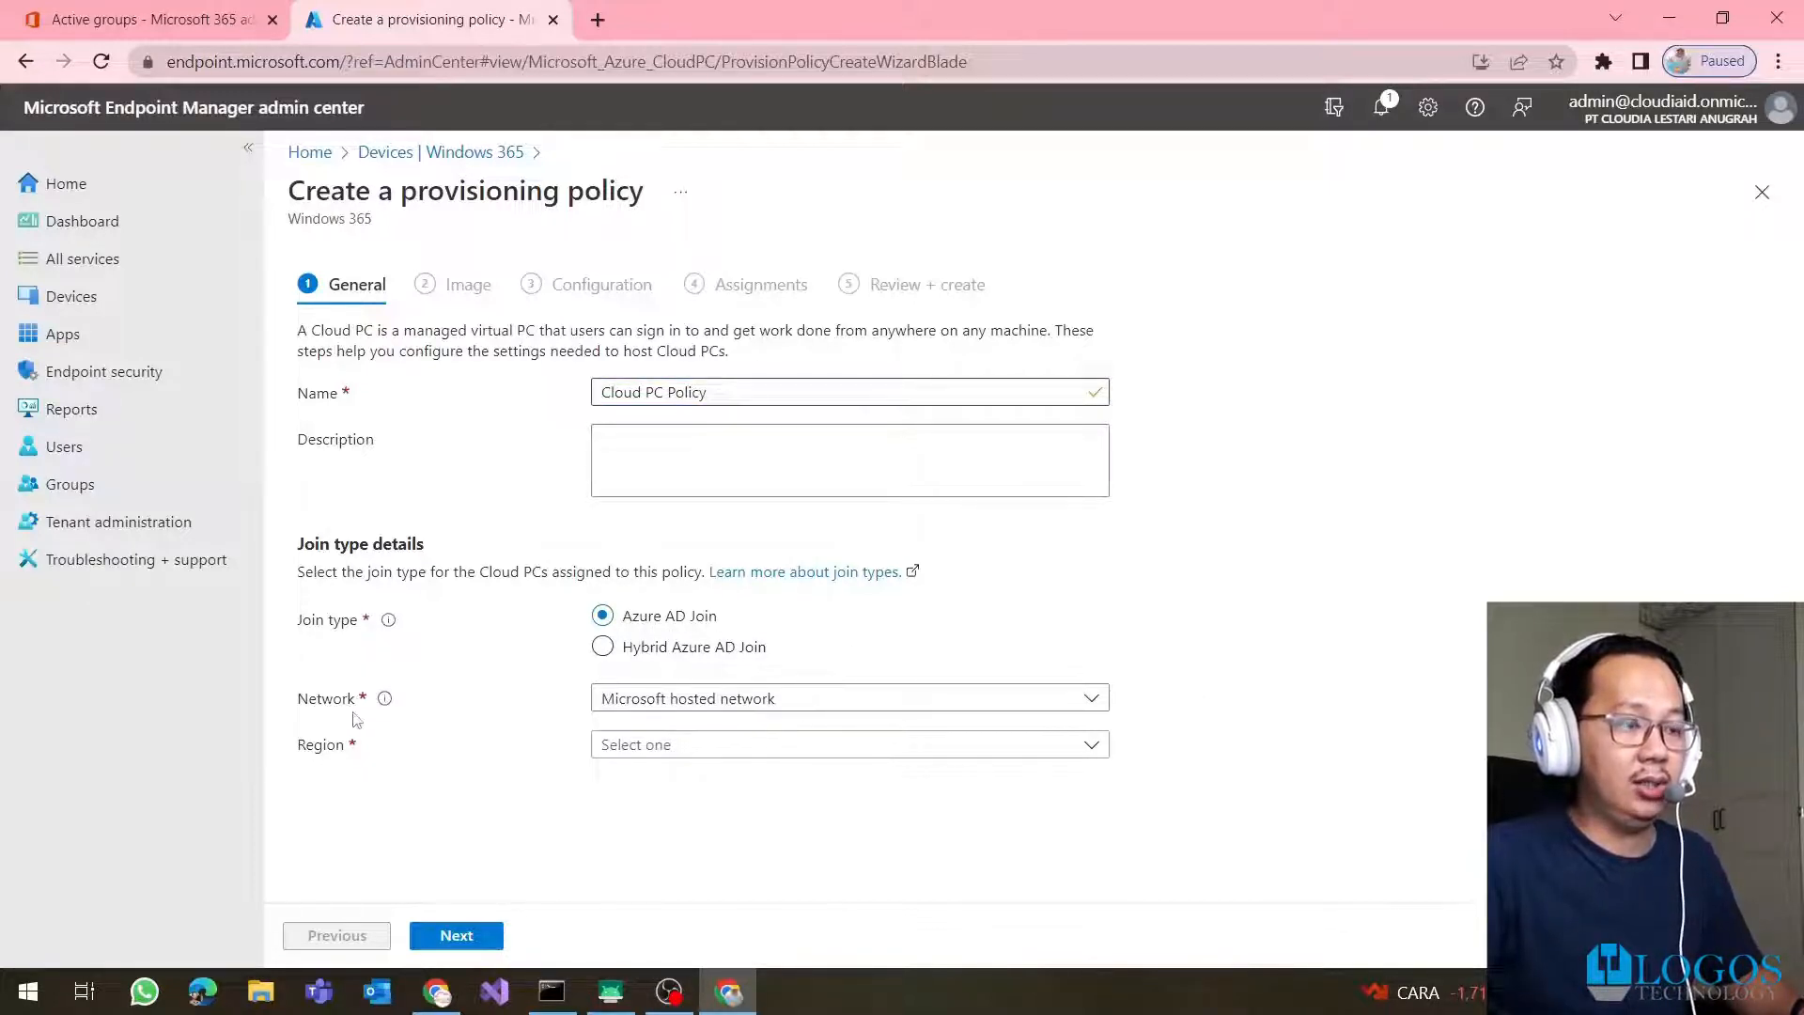
Keep the Microsoft hosted network and set the region to (Asia Pacific) Southeast Asia
left_click(759, 711)
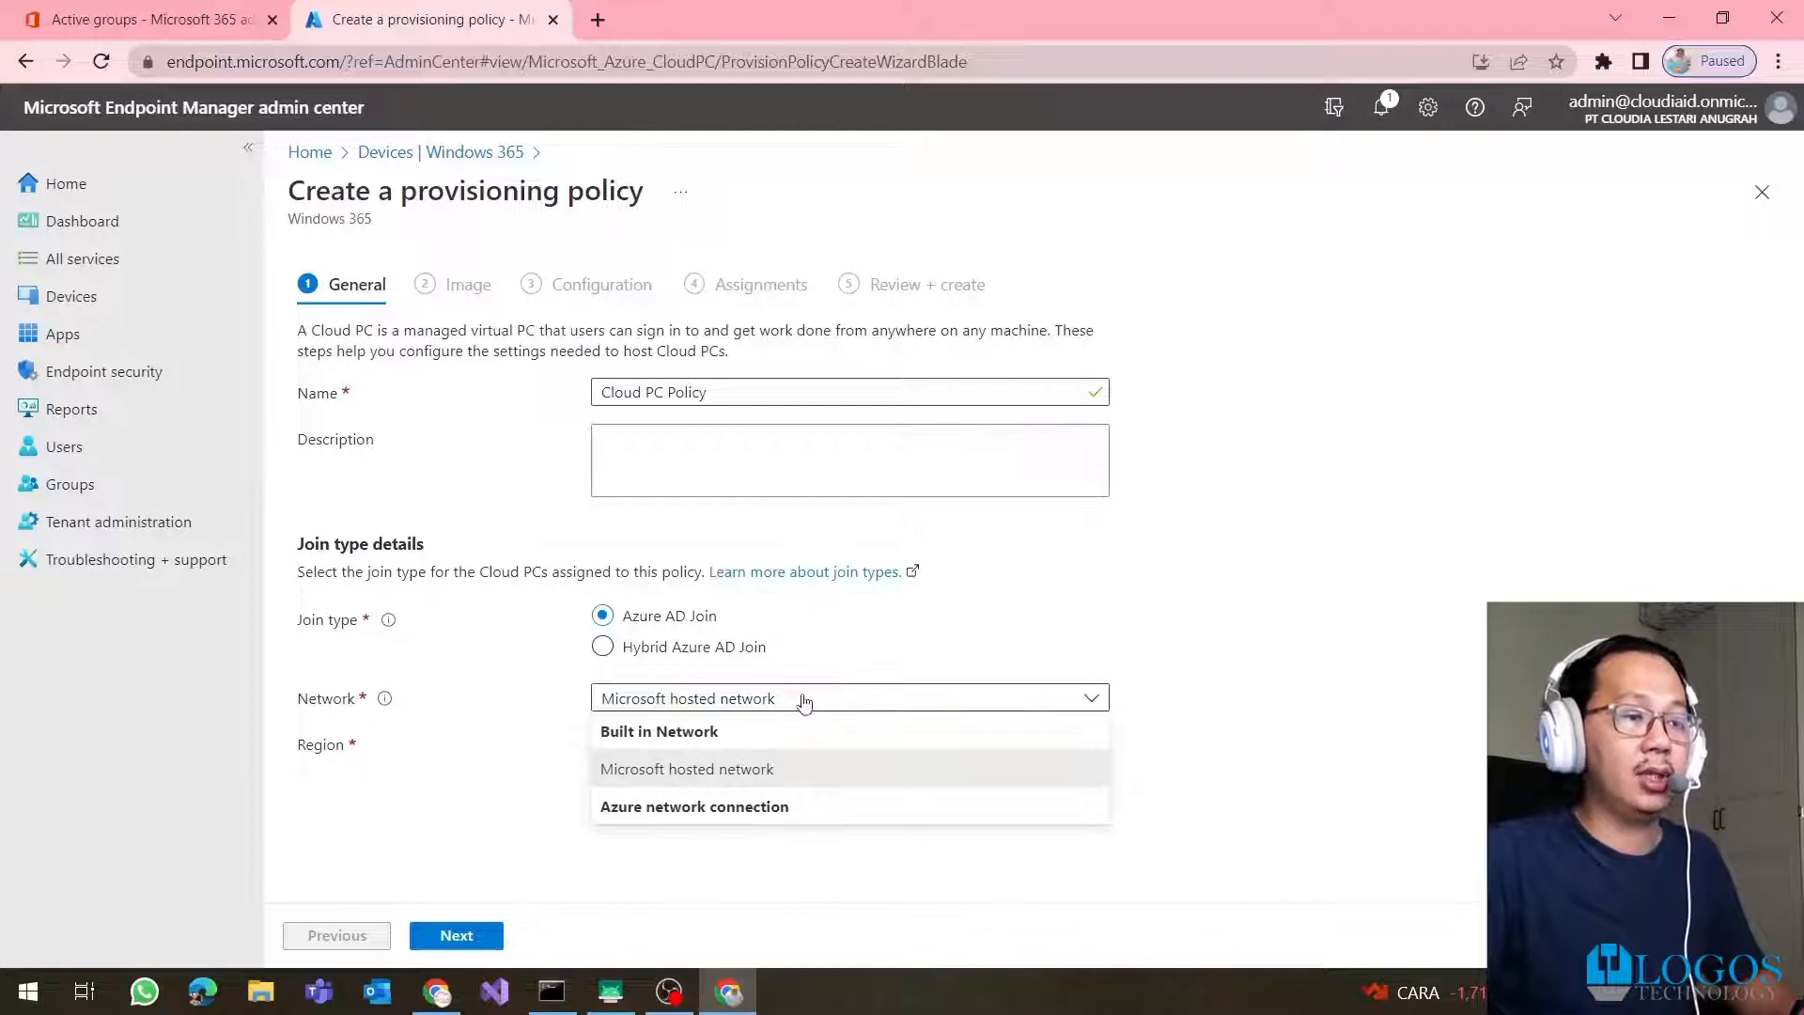
left_click(911, 766)
left_click(913, 752)
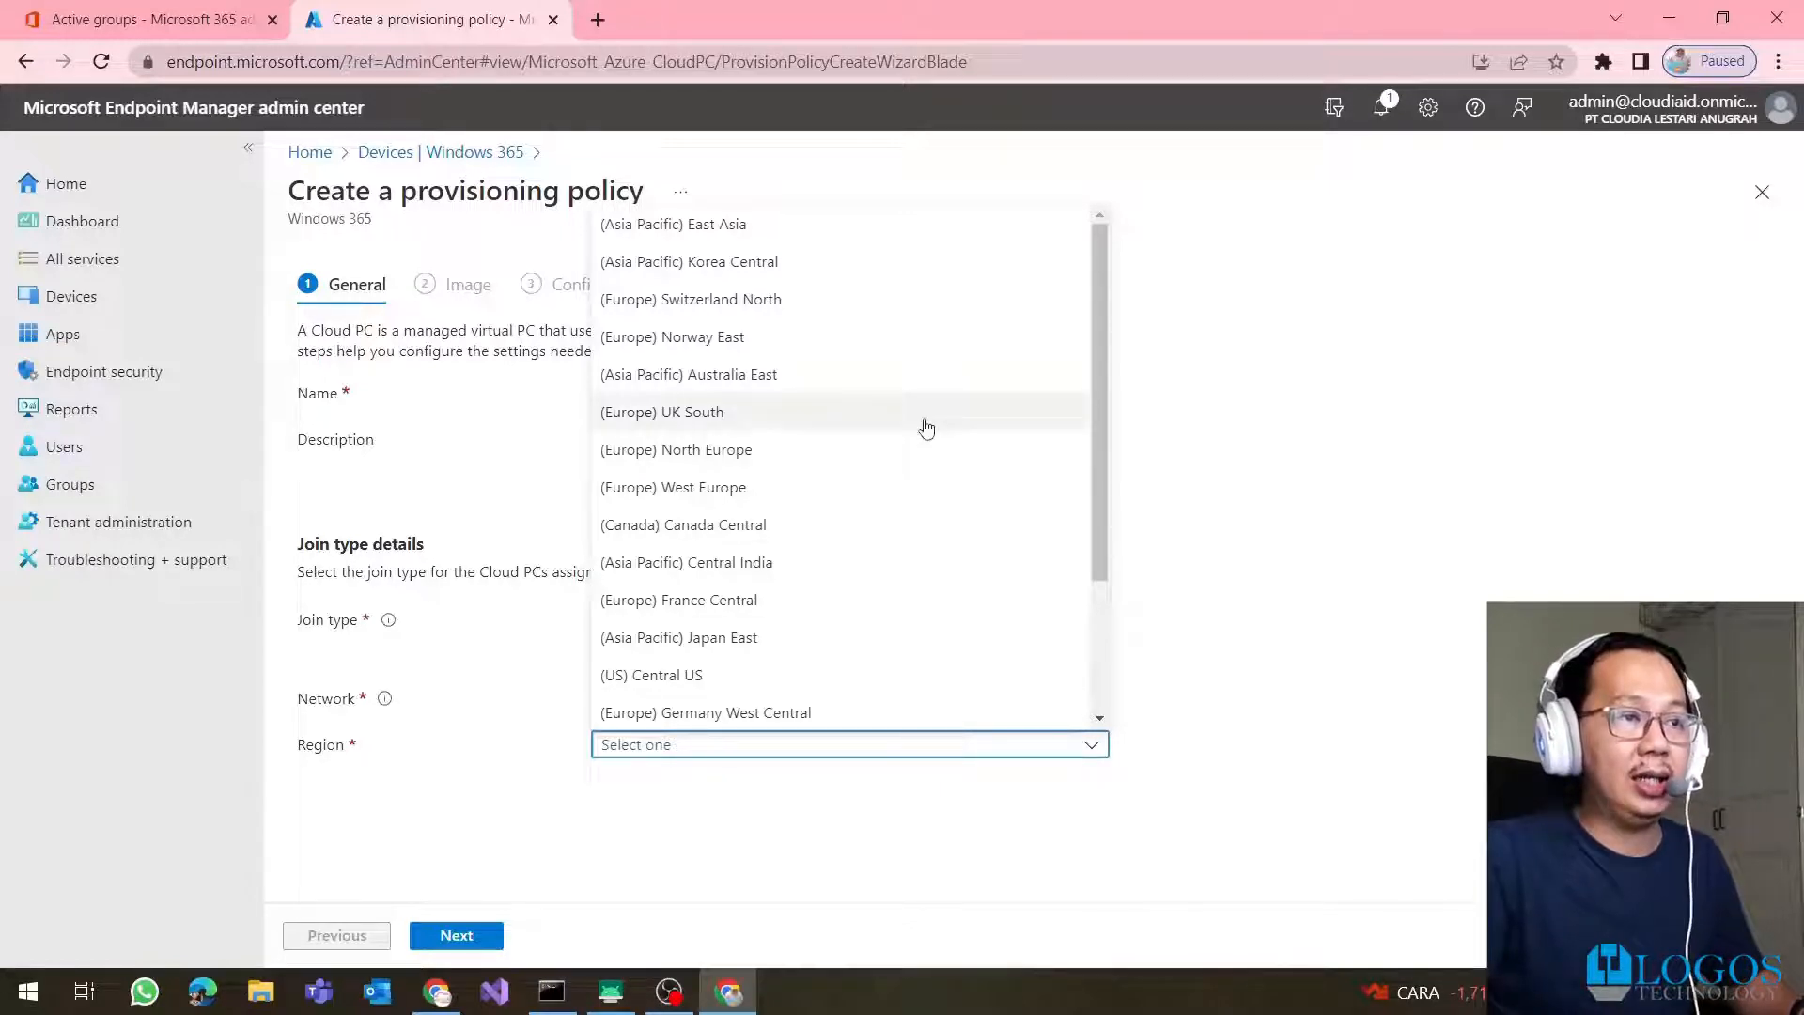
scroll(927, 427, "down", 1)
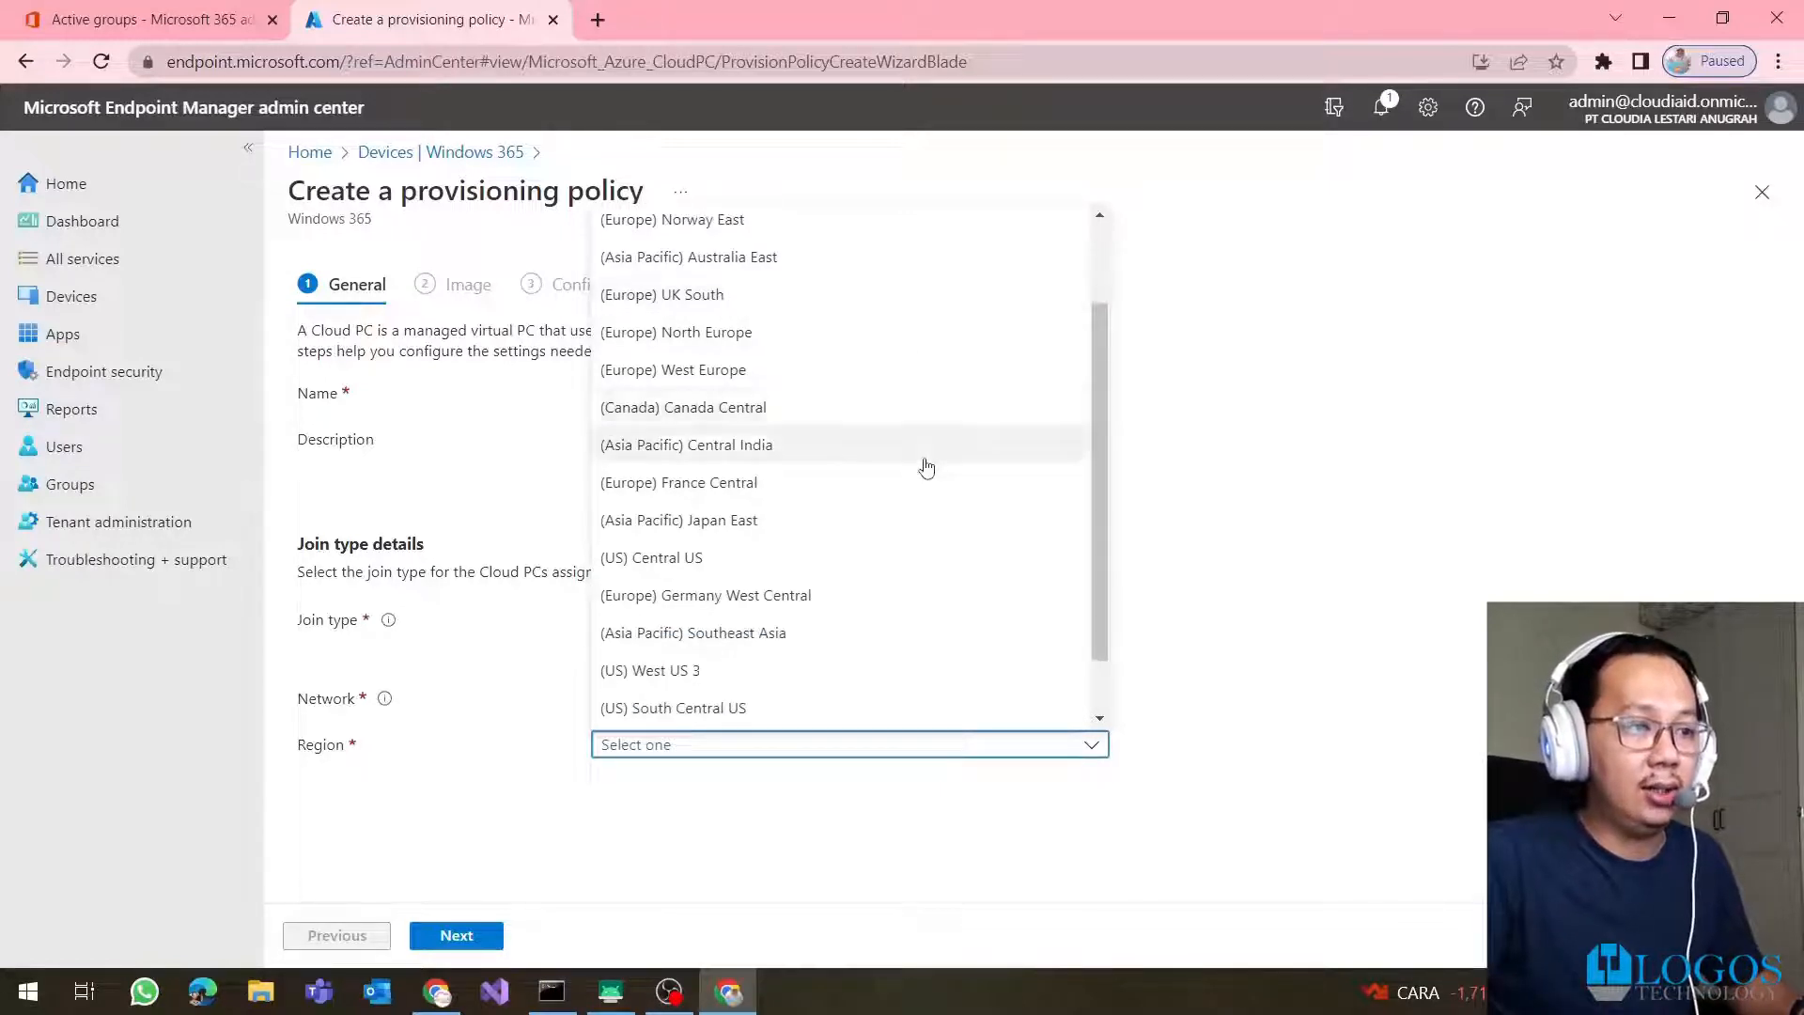
left_click(872, 646)
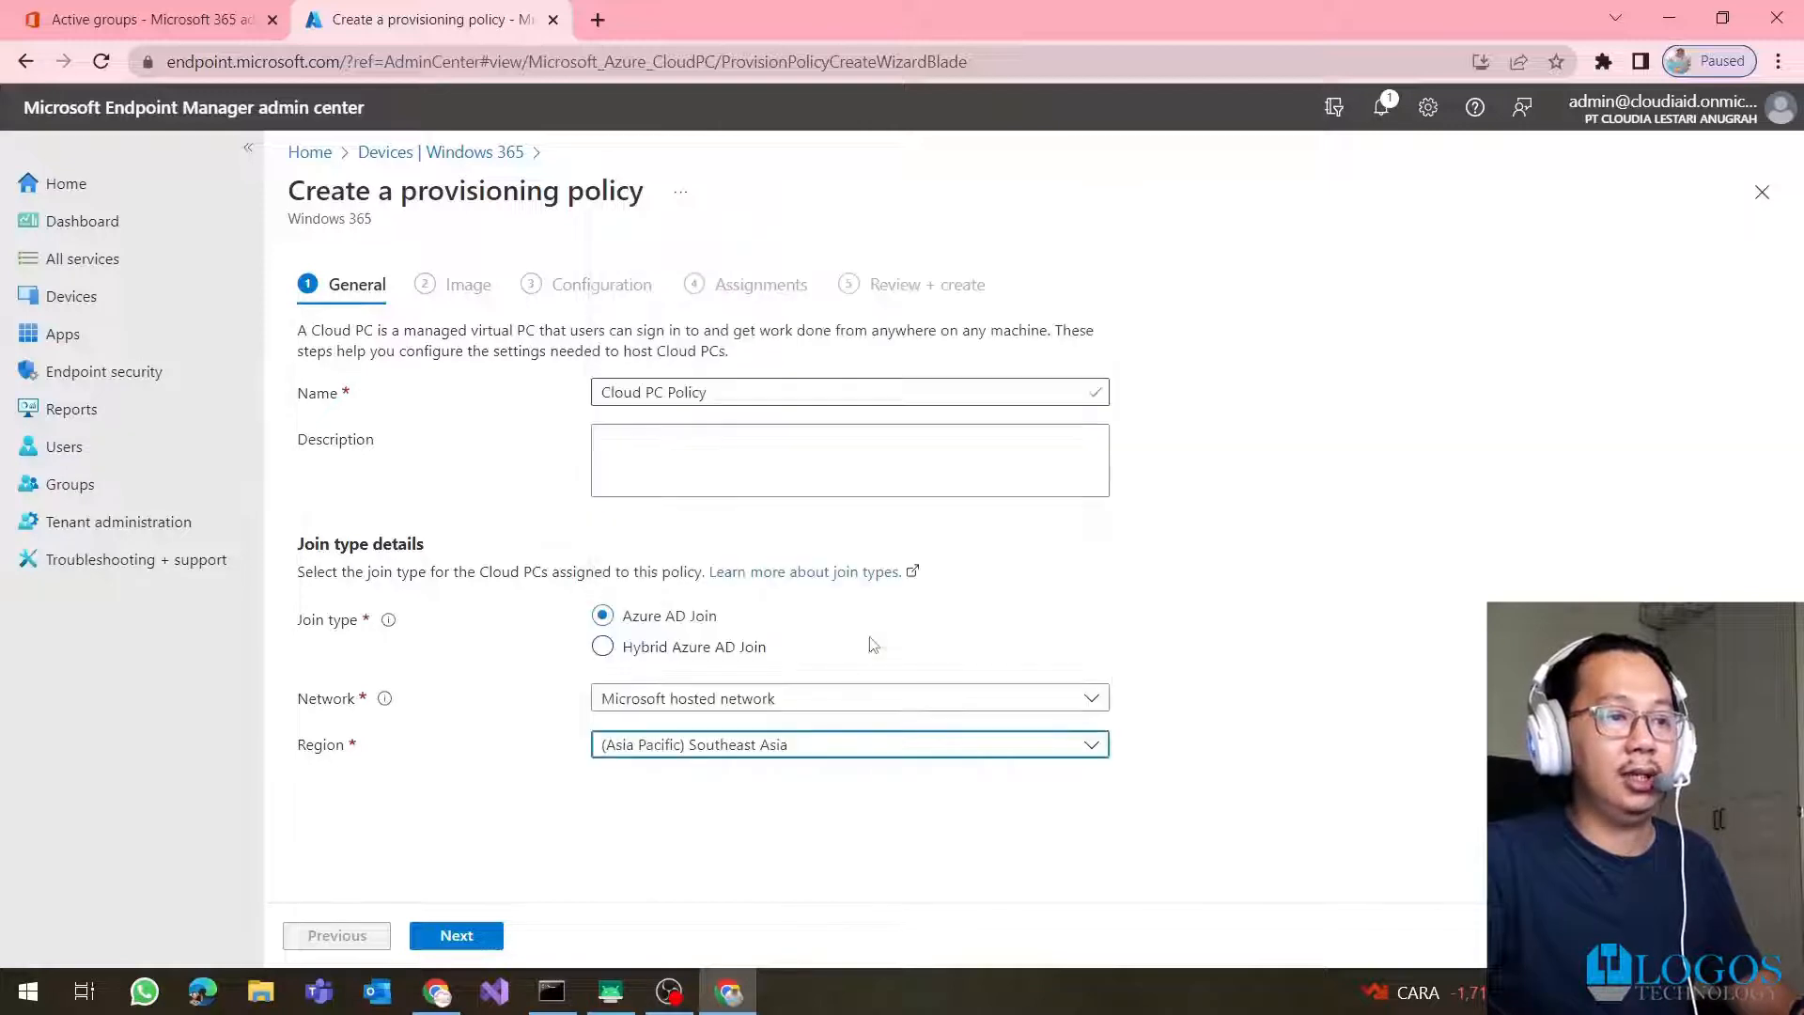
left_click(482, 949)
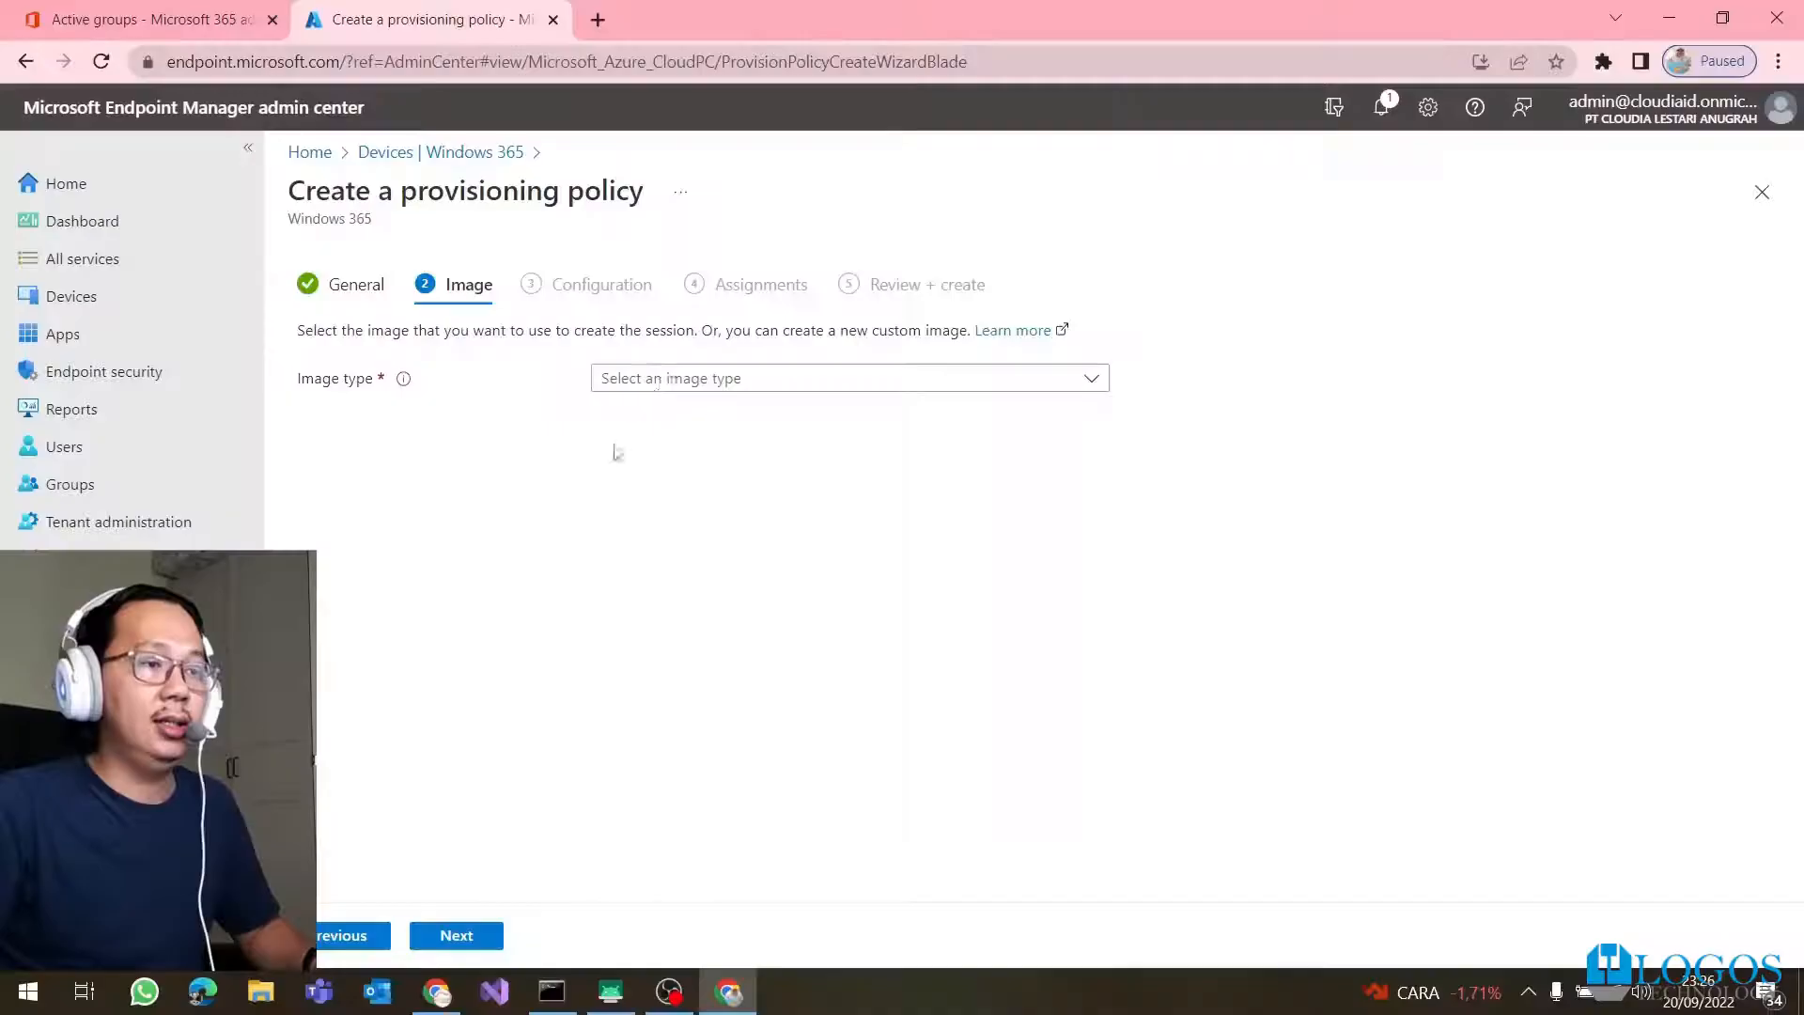
Set the image type to Gallery image
left_click(644, 375)
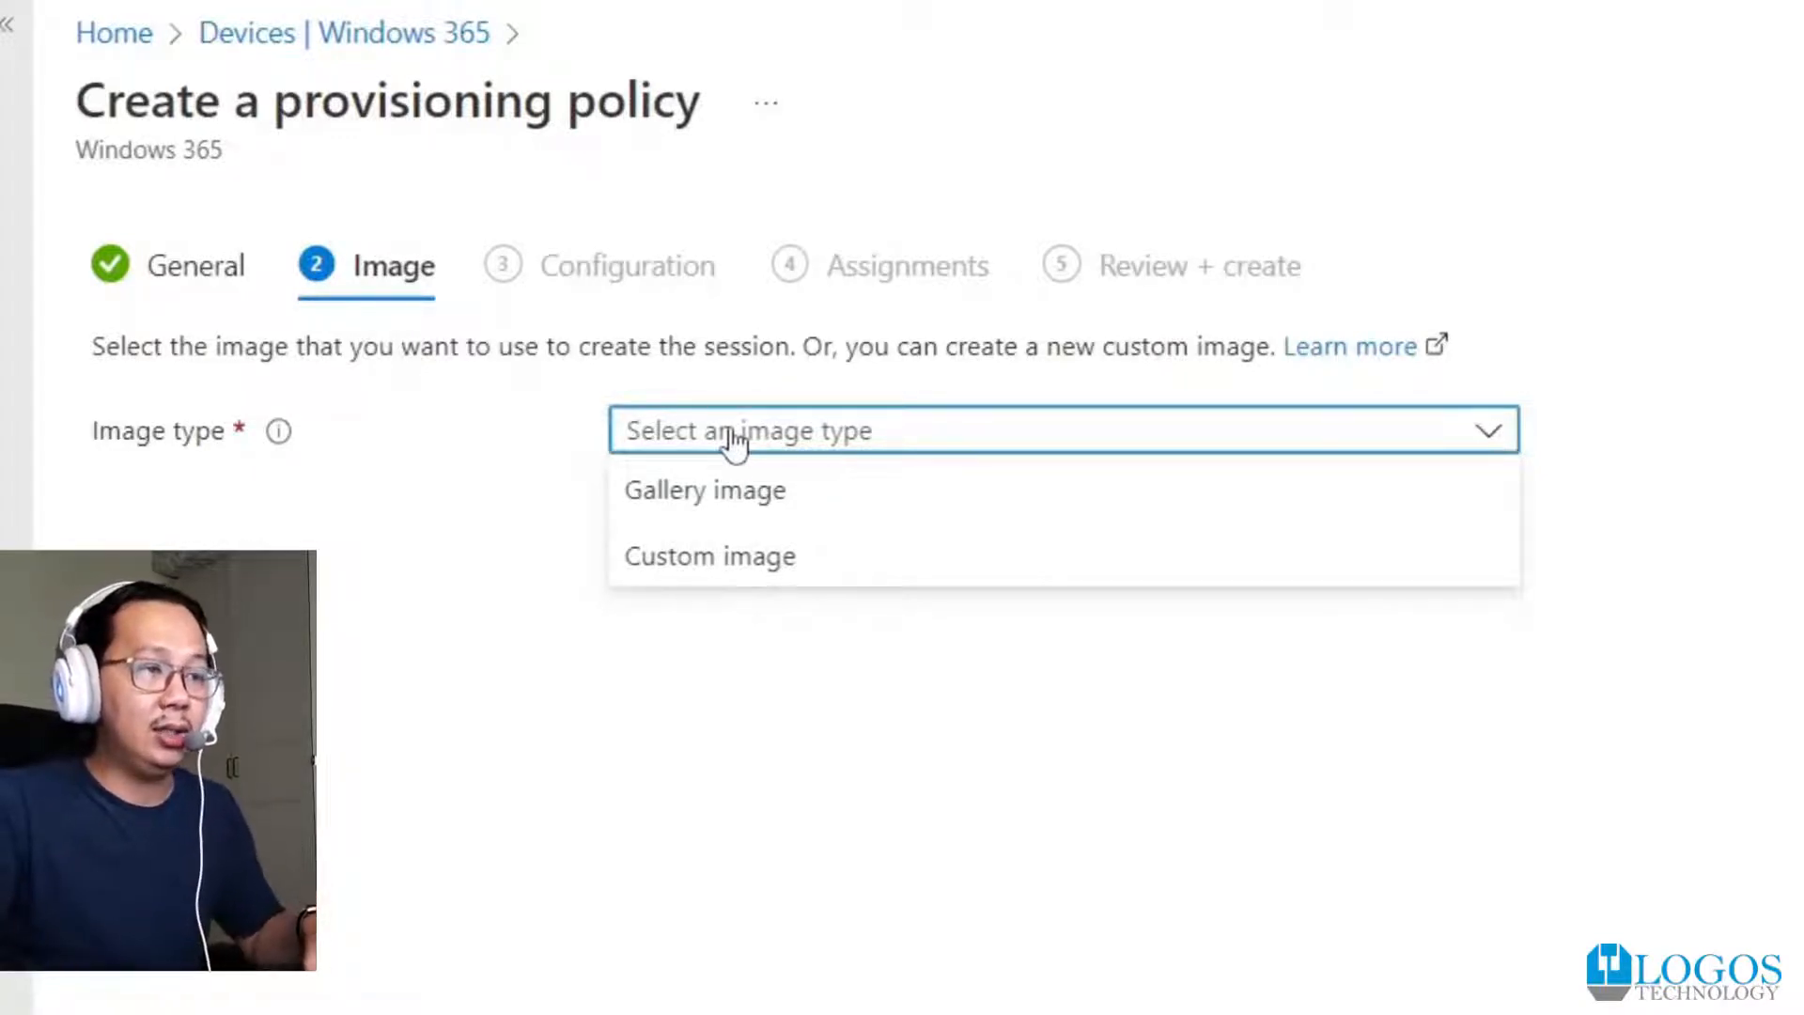
left_click(714, 495)
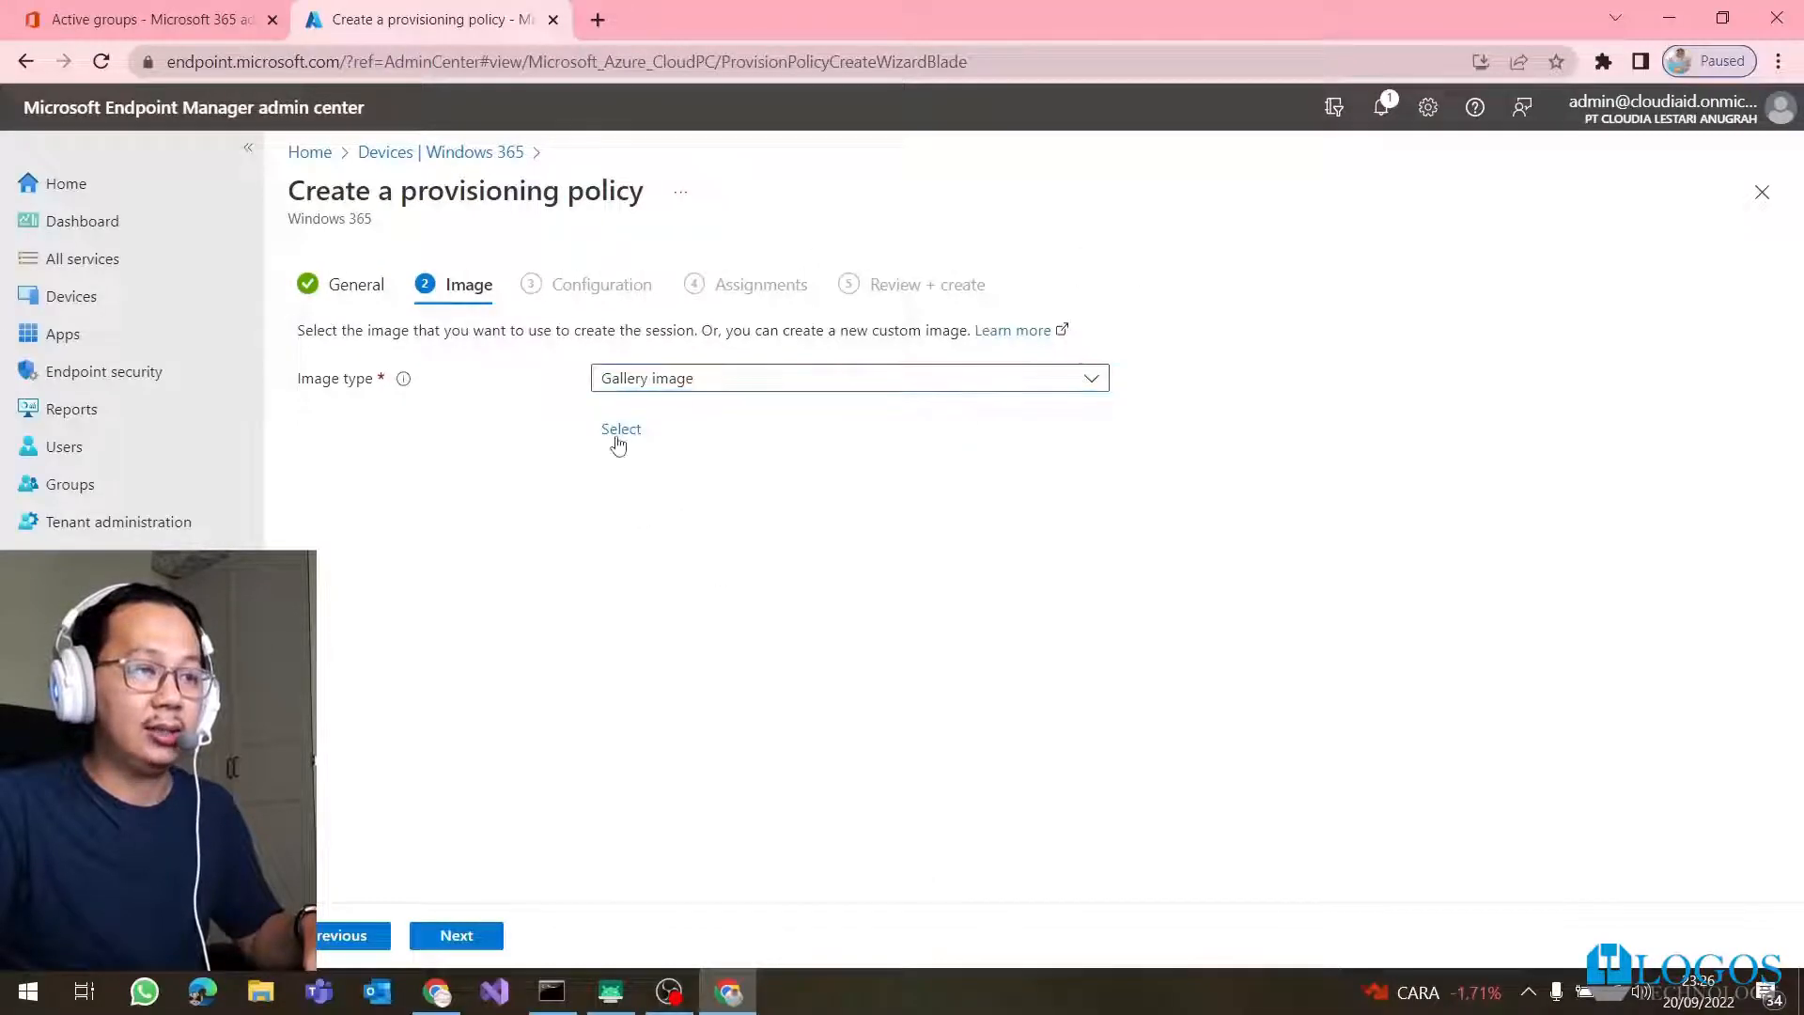
Pick the Windows 11 Enterprise + Microsoft 365 Apps 21H2 image from the gallery
left_click(620, 429)
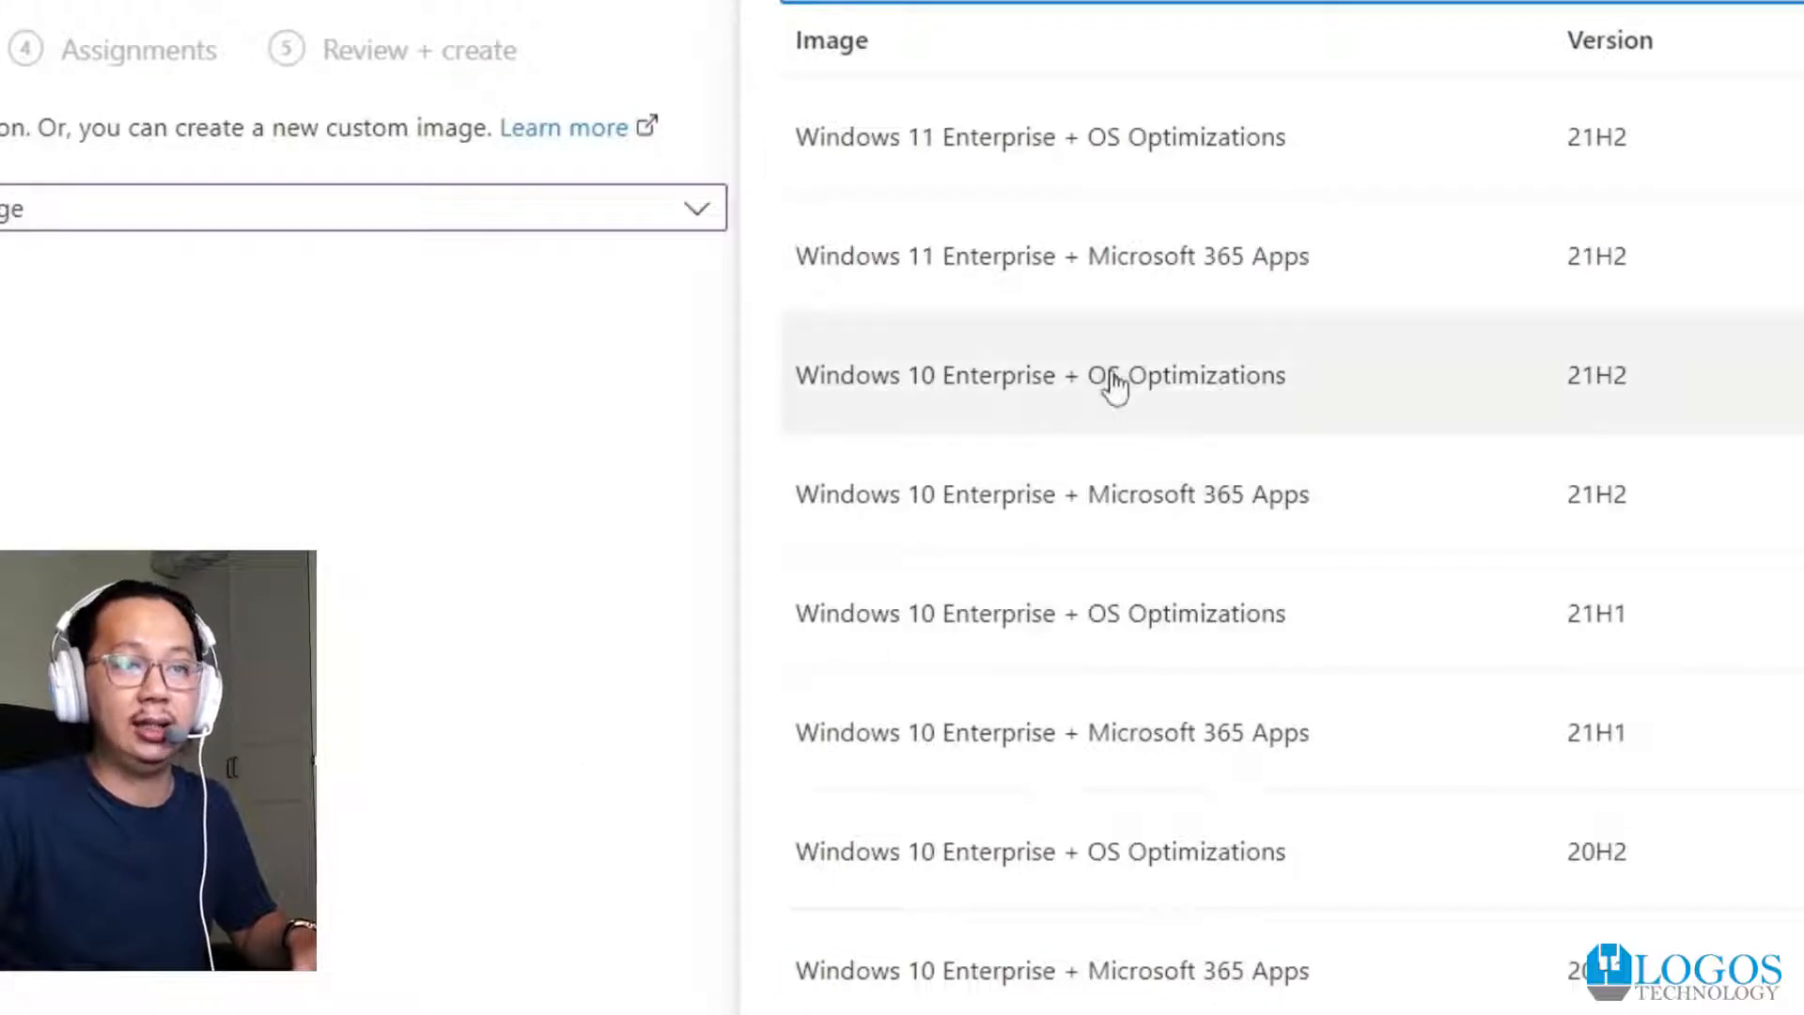
left_click(1153, 303)
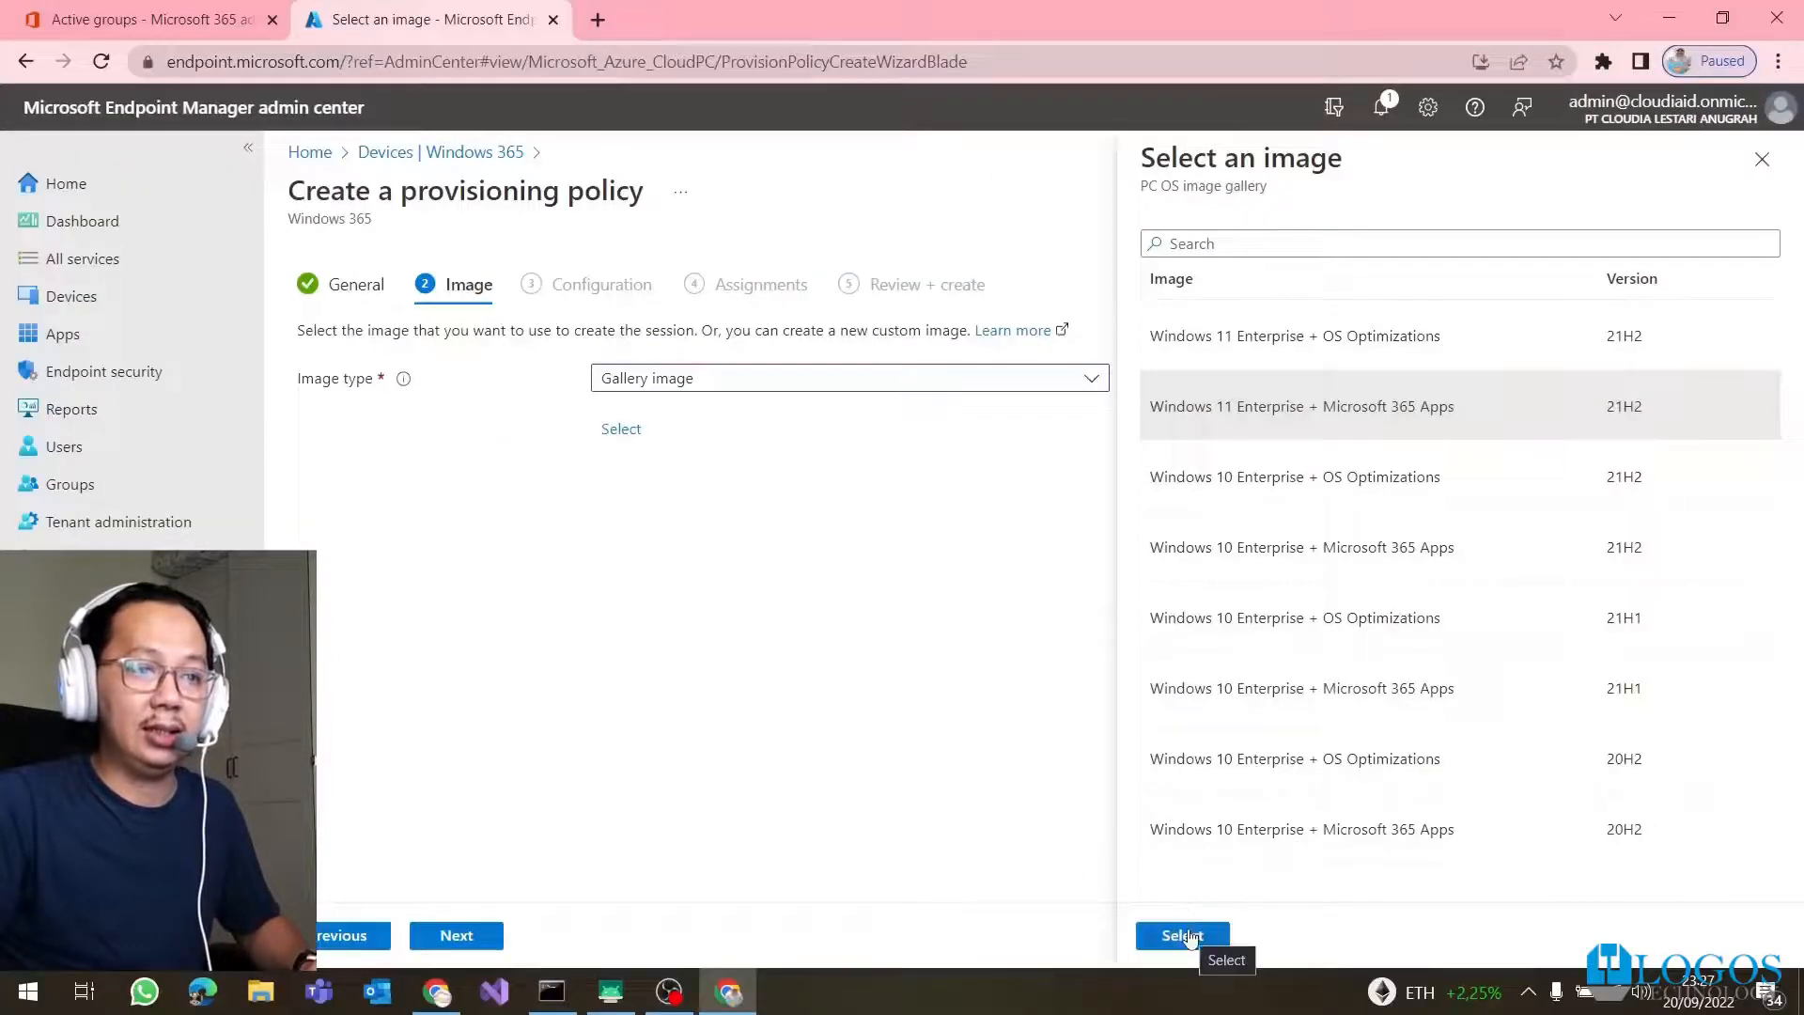
left_click(1186, 936)
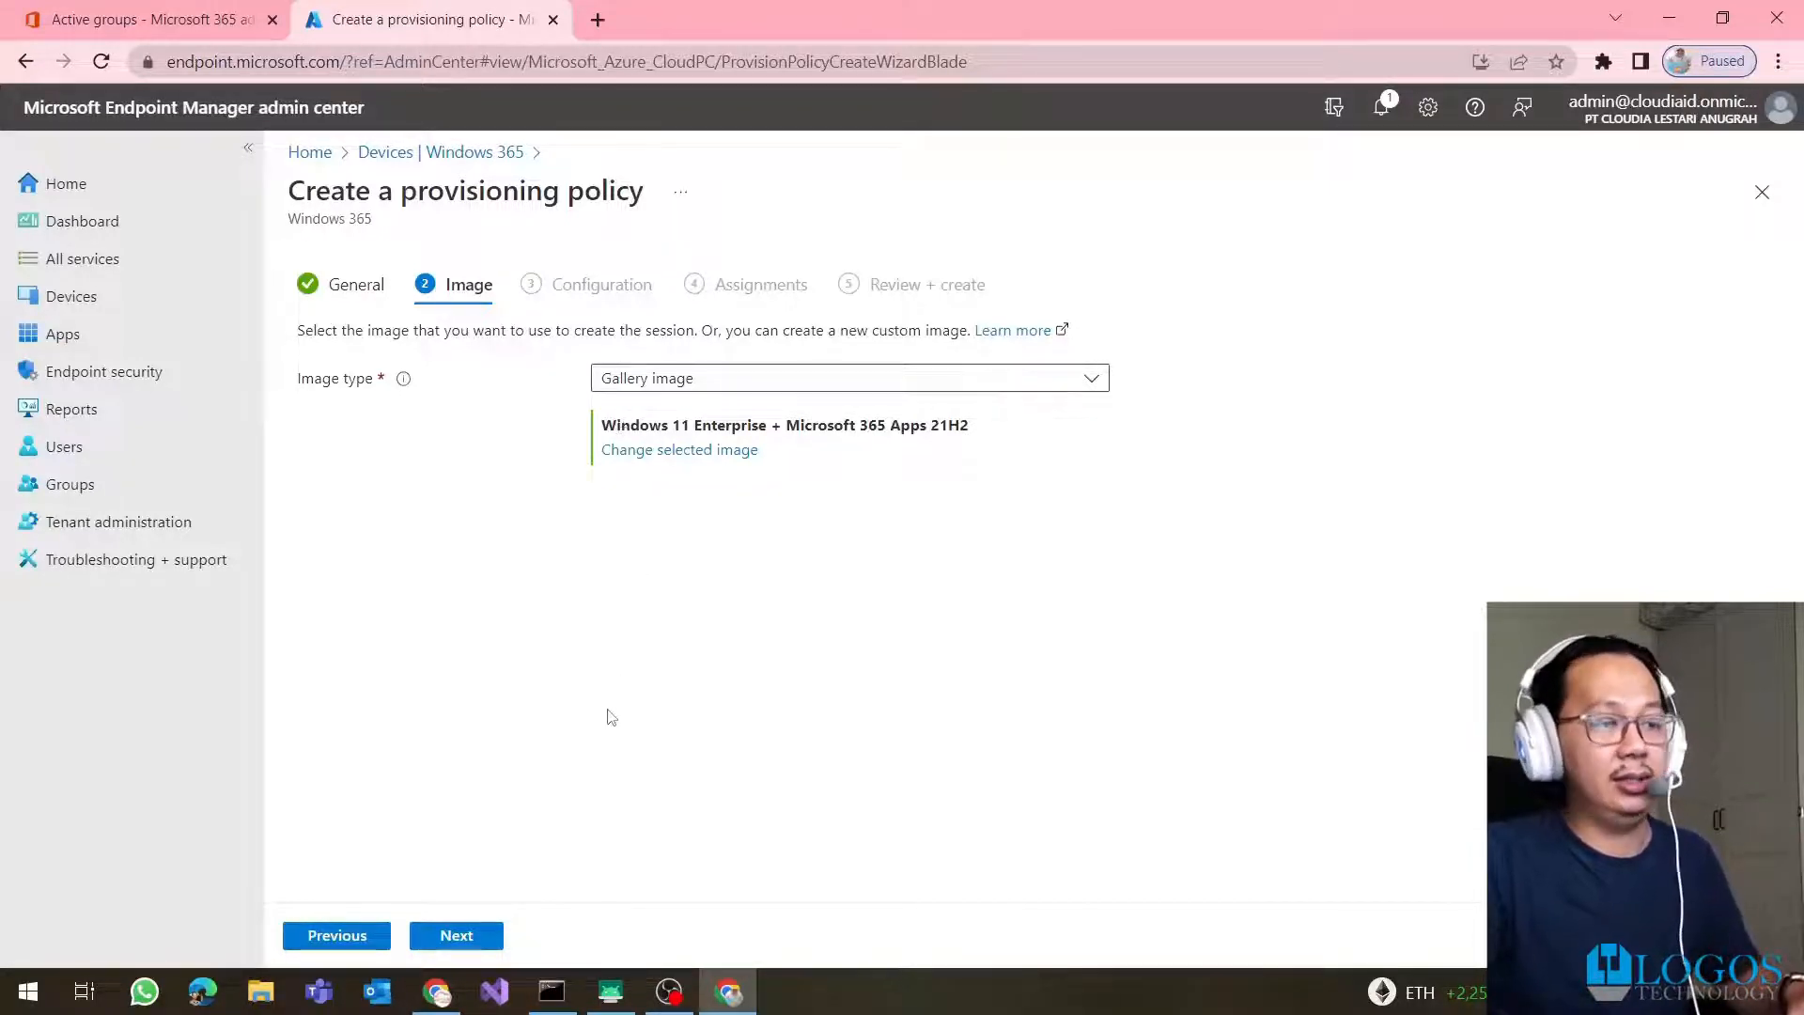
Accept English (United States) with no additional services and advance to Assignments
left_click(482, 945)
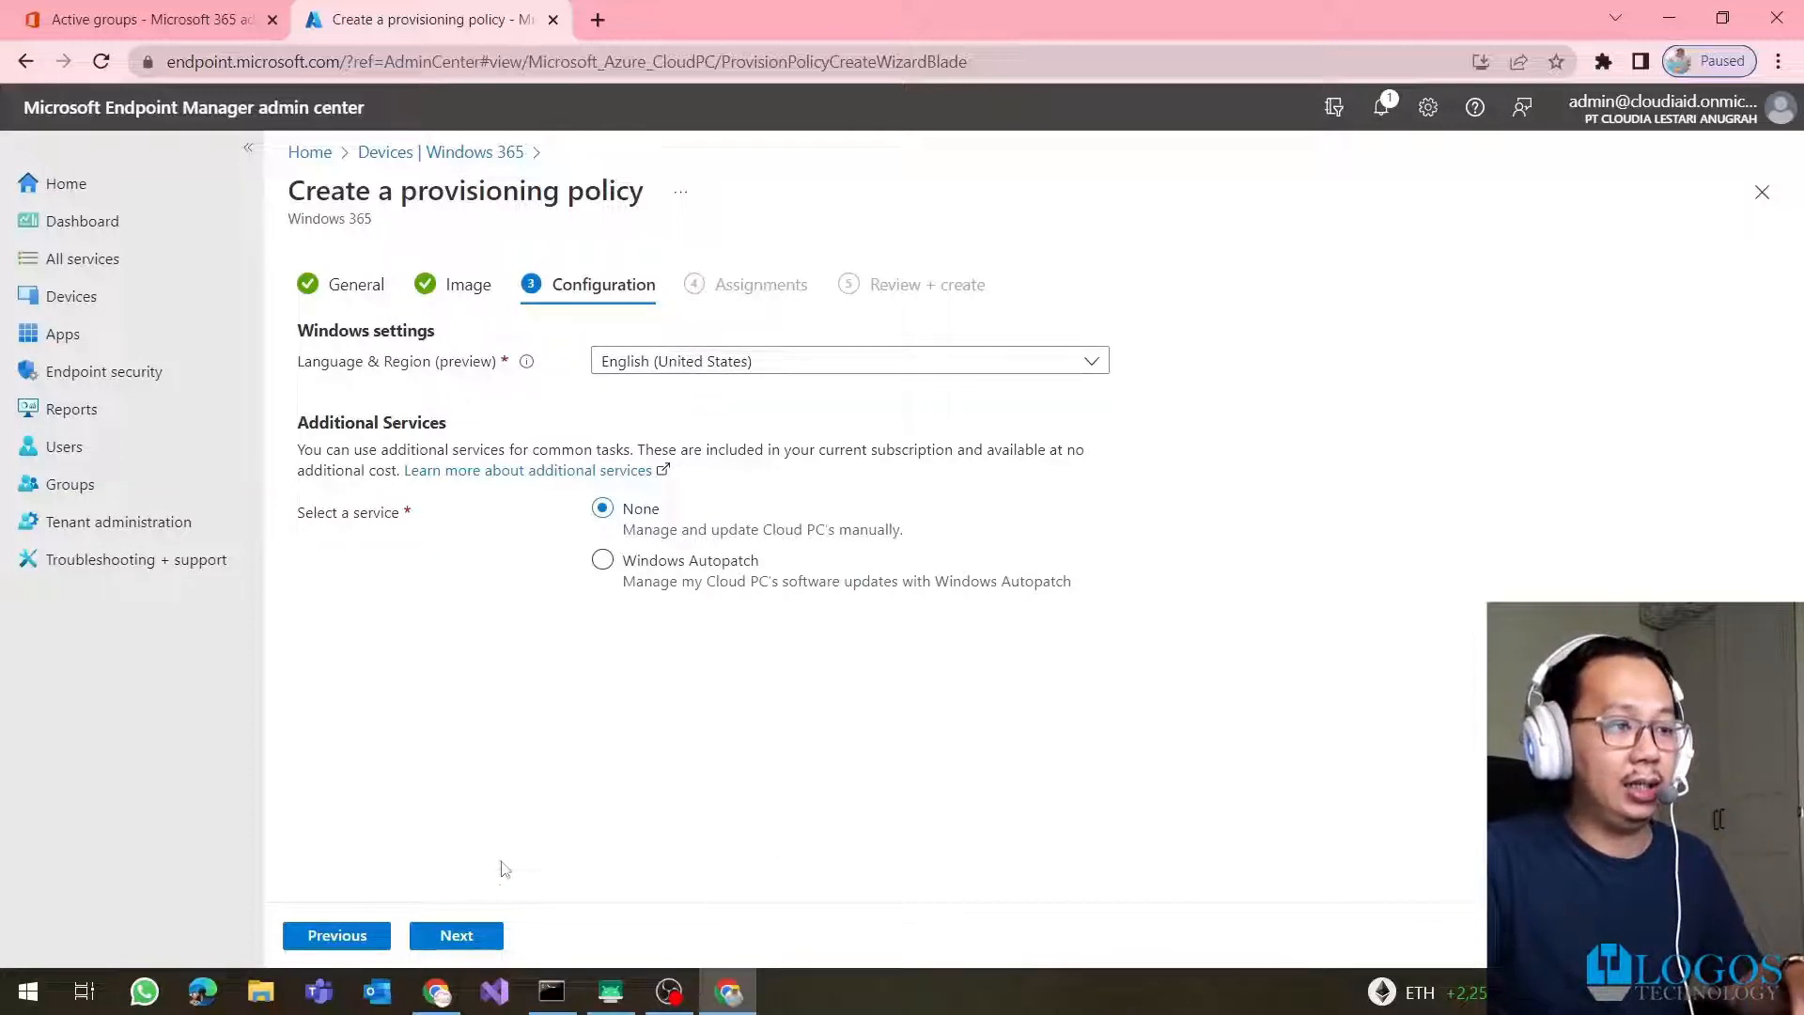
left_click(459, 936)
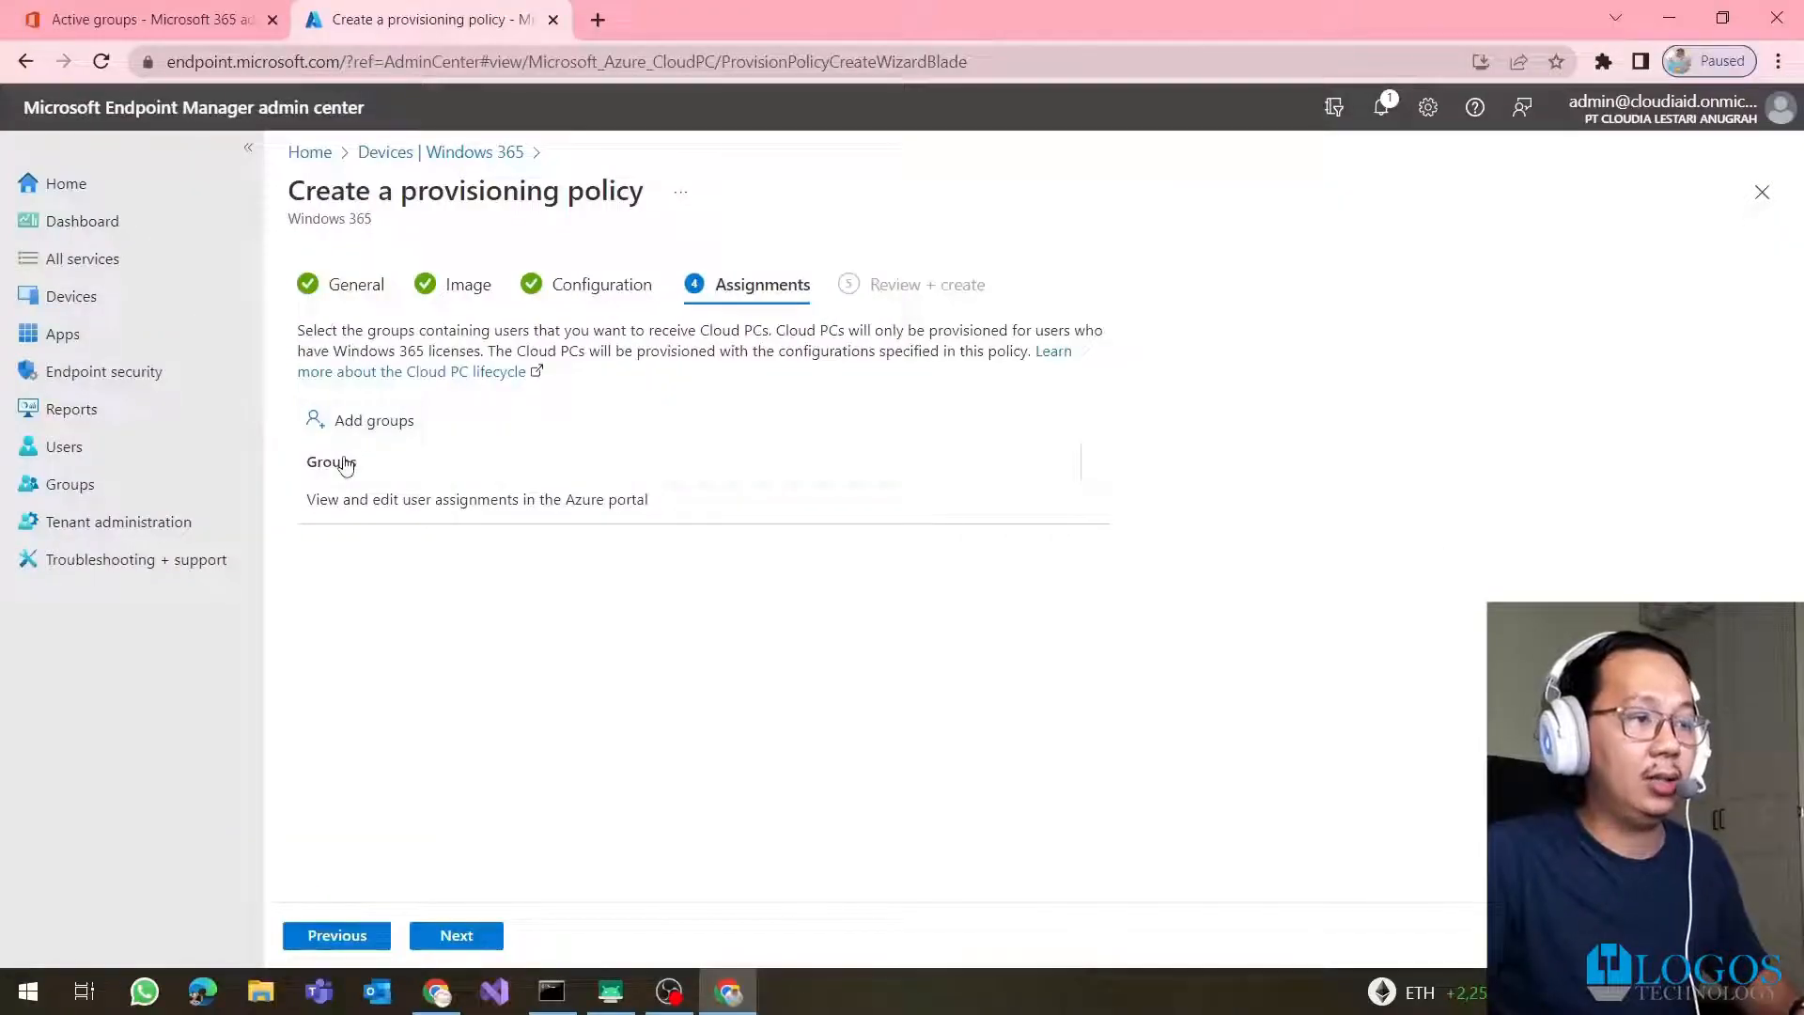
Assign the CPC Users group, found by searching 'cPC', and create Cloud PC Policy
left_click(350, 428)
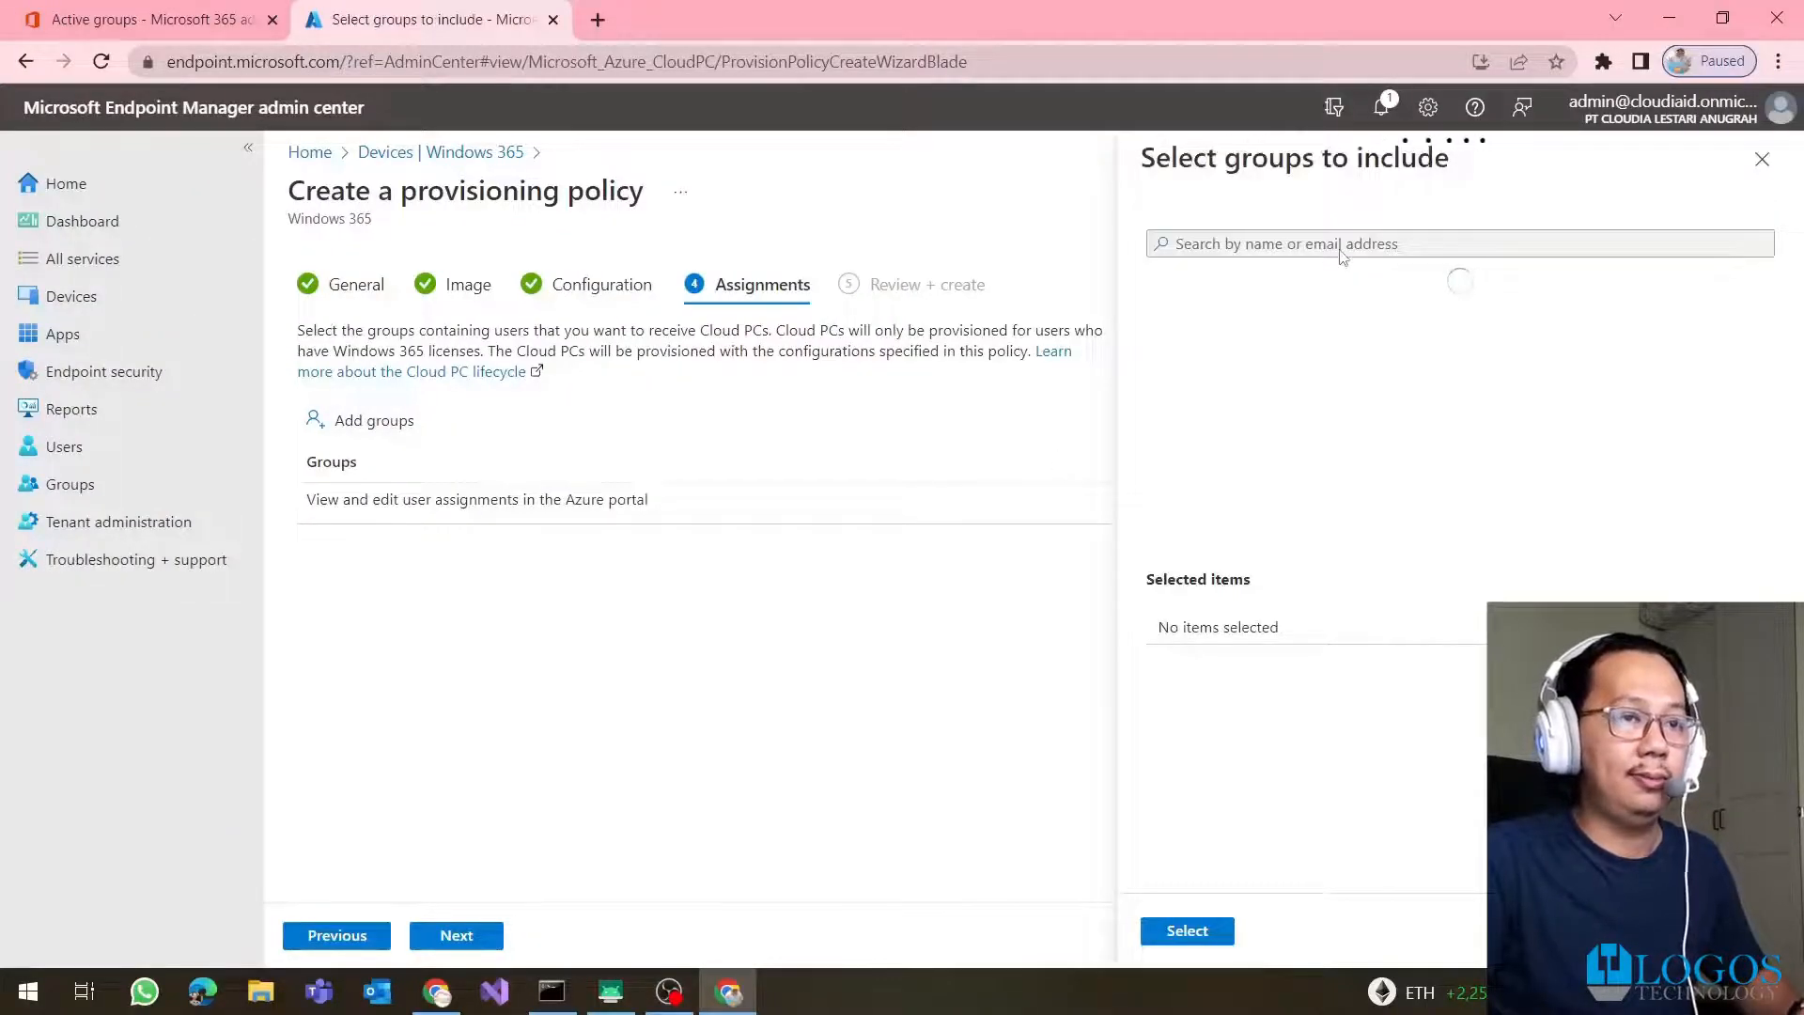
left_click(1342, 246)
type("cPC")
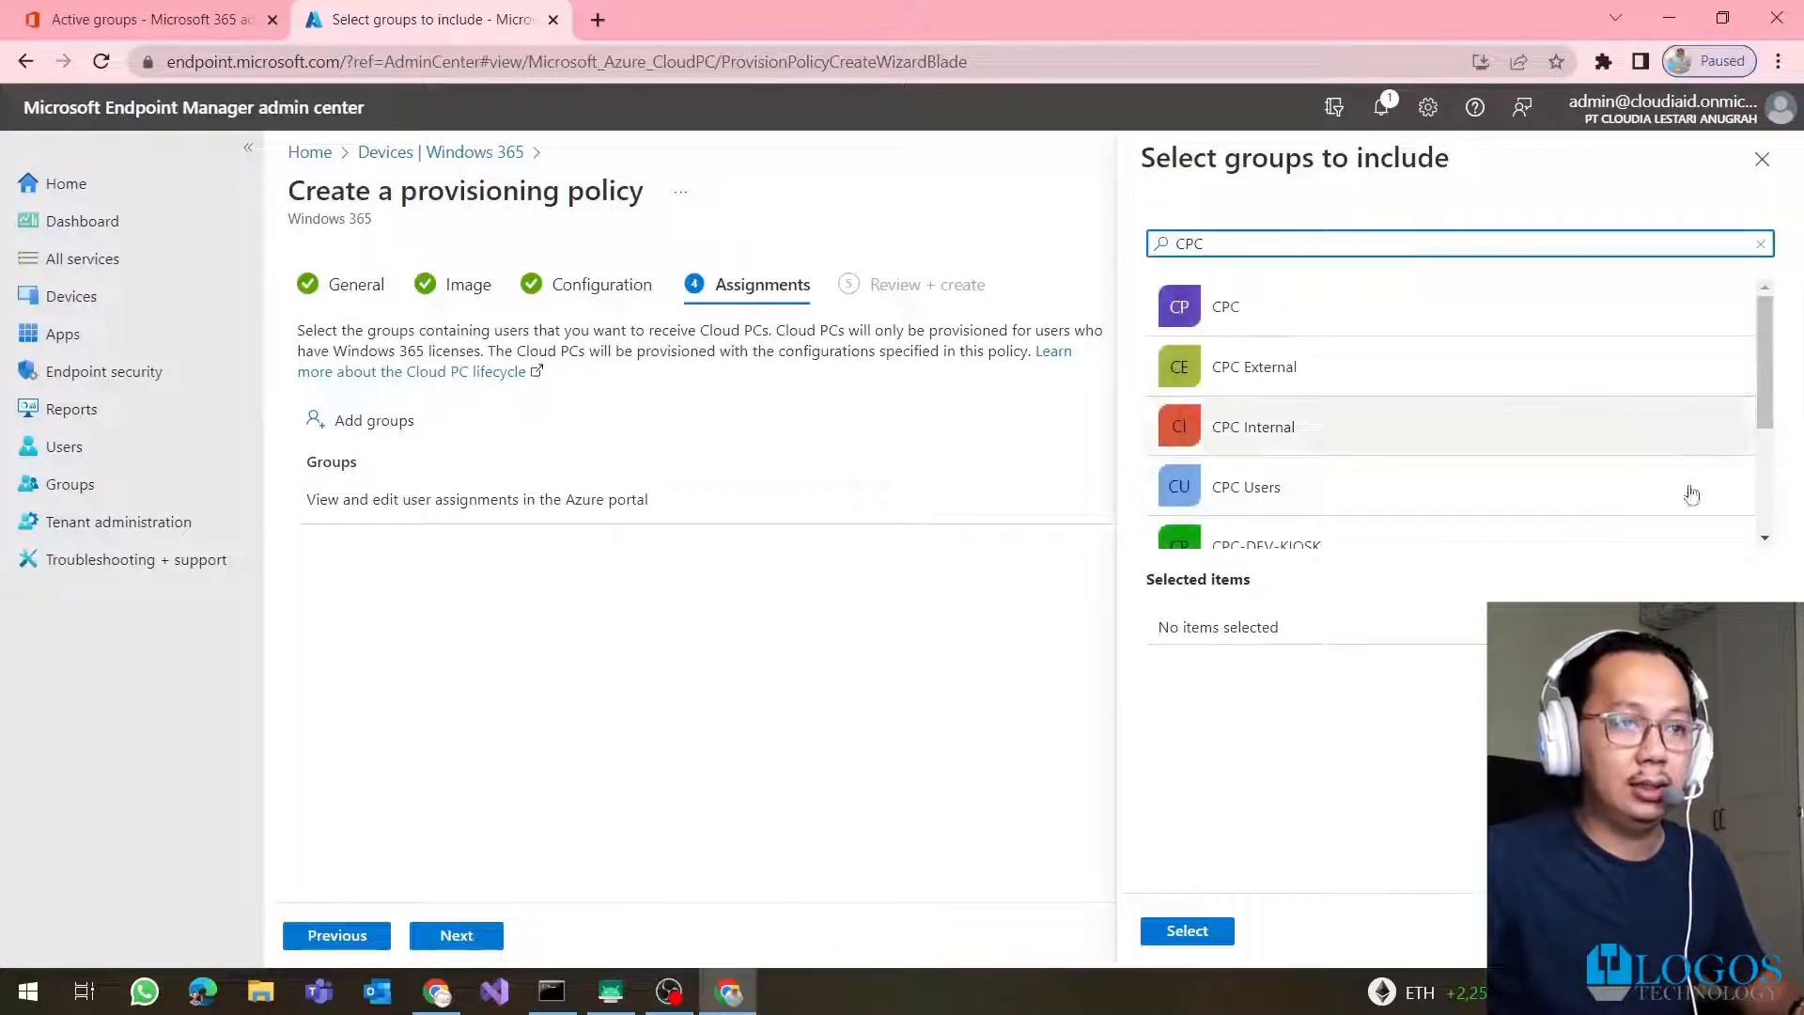
left_click(1542, 495)
left_click(1186, 932)
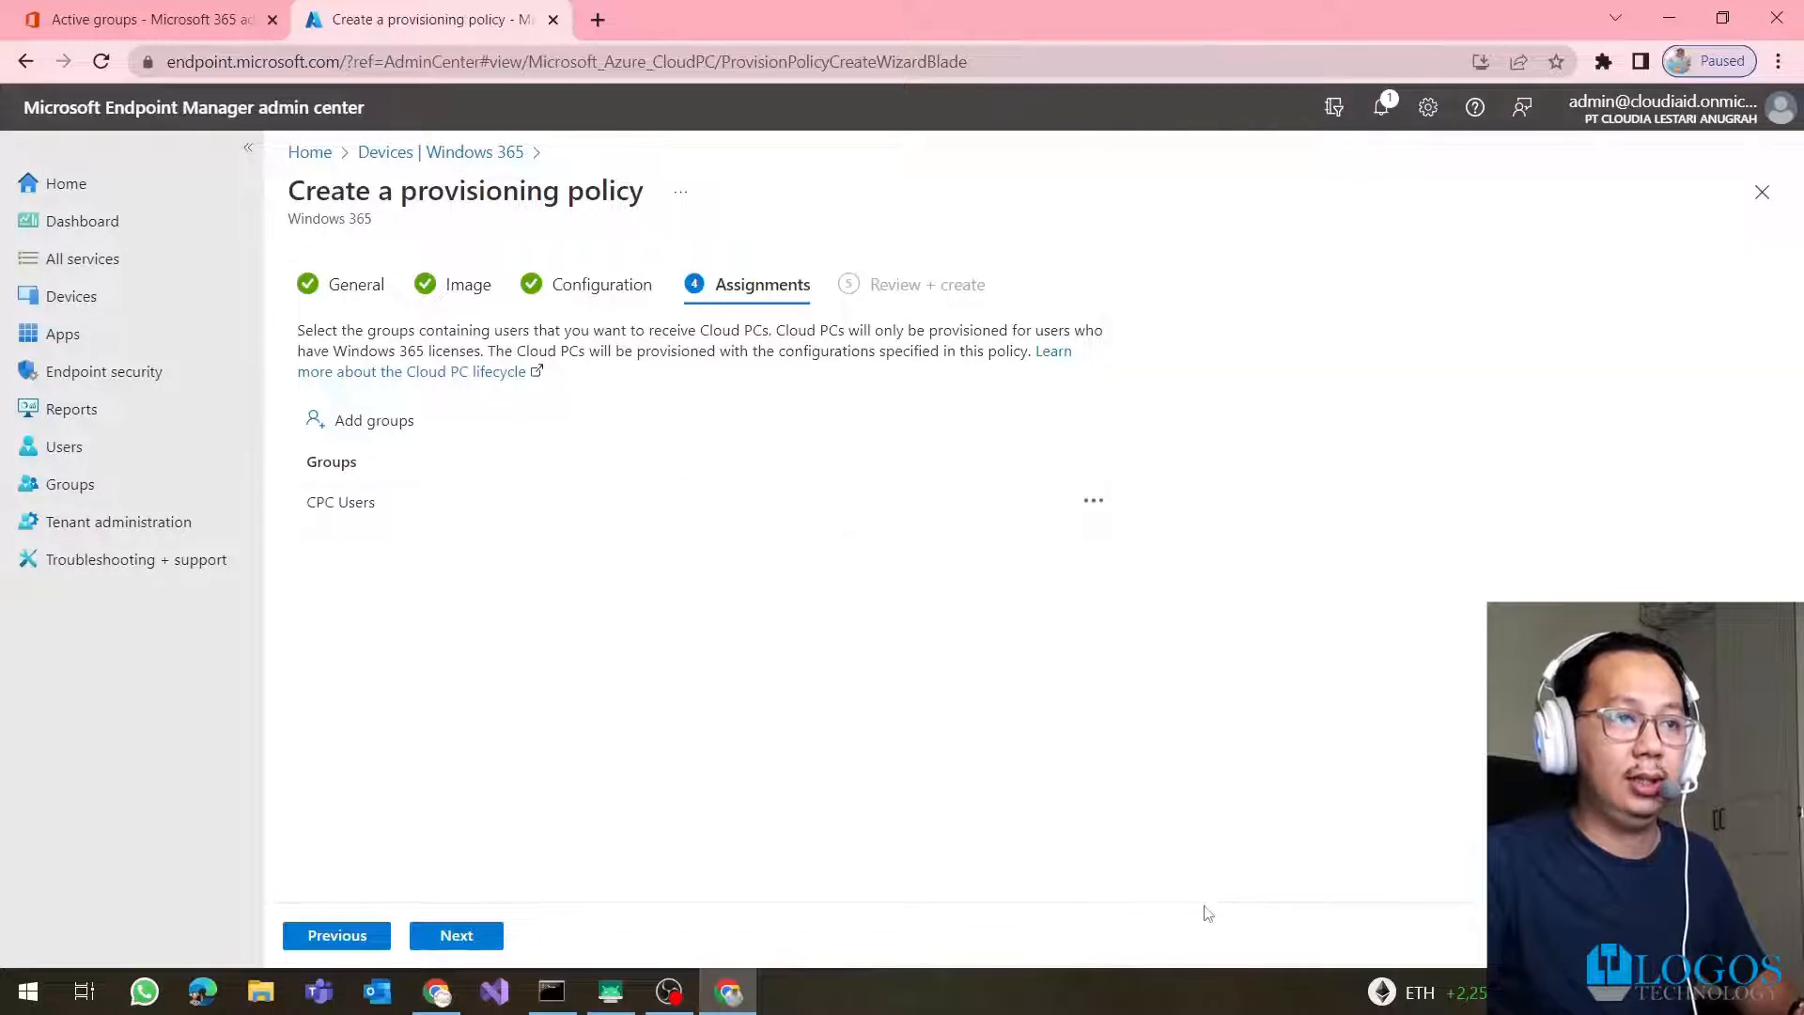
left_click(452, 940)
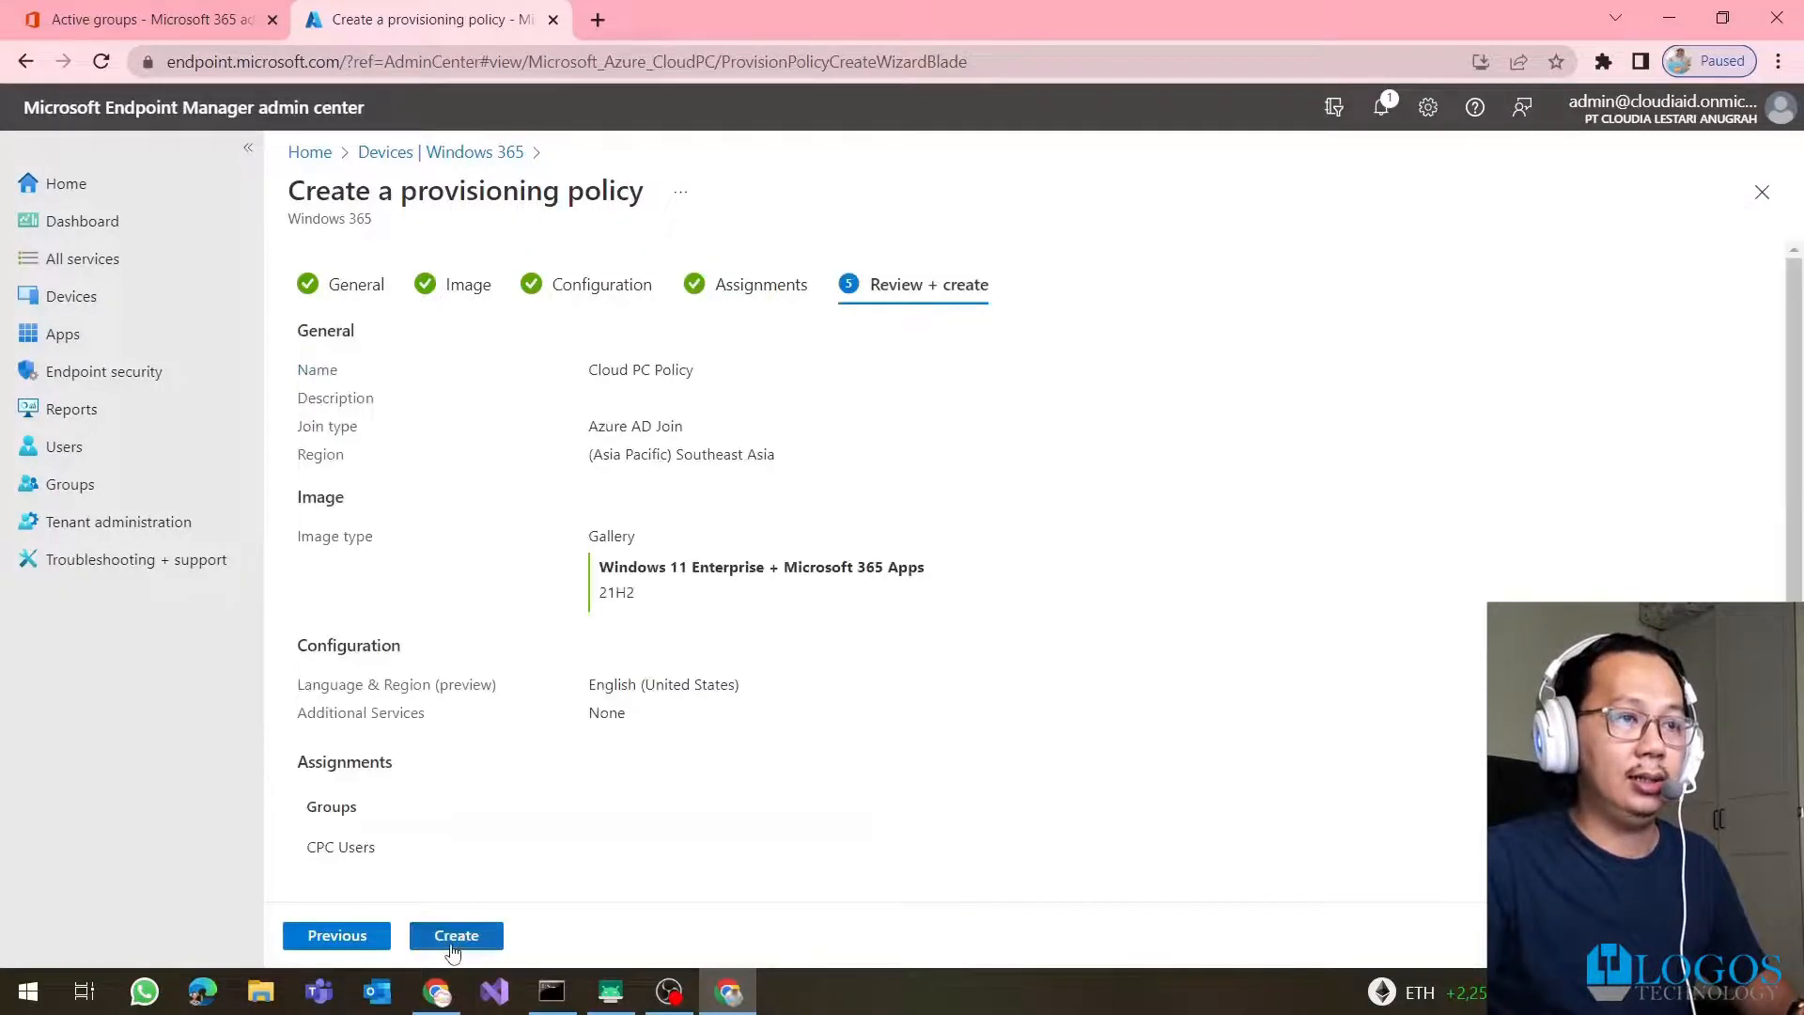
left_click(456, 937)
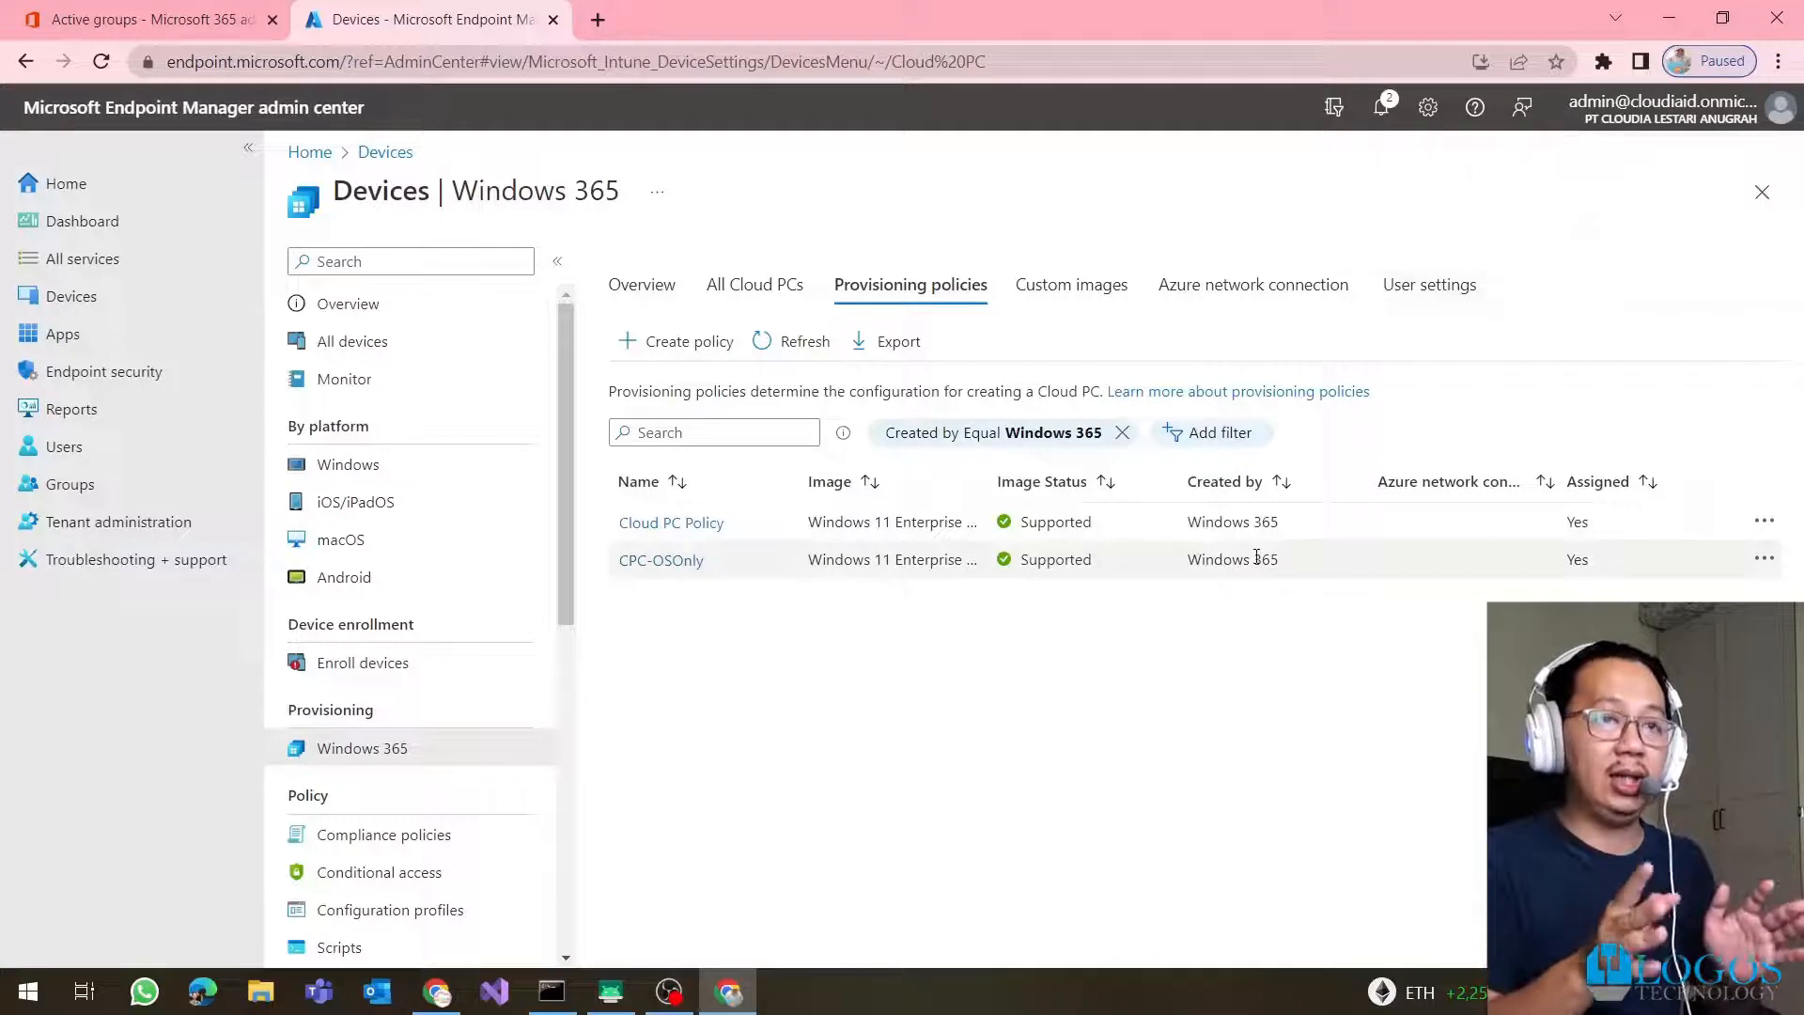
Confirm under All Cloud PCs that one Cloud PC is Provisioned, then open an InPrivate window
left_click(796, 295)
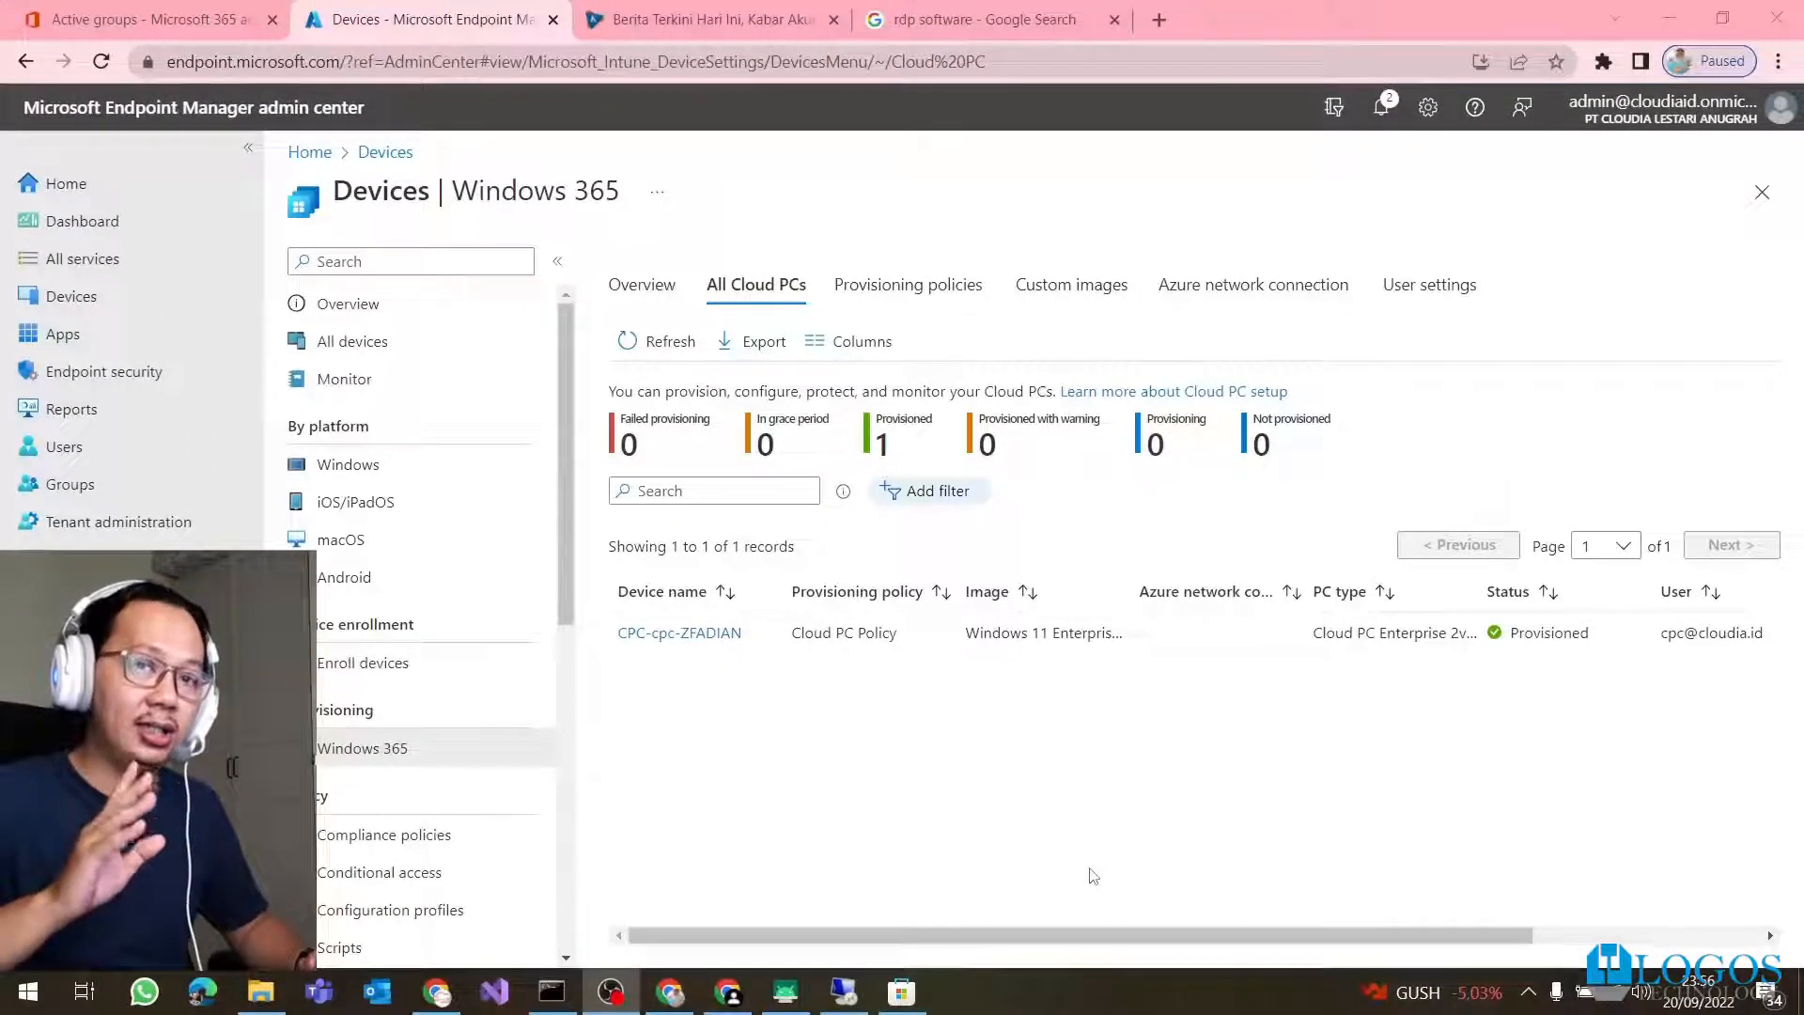
left_click(1779, 62)
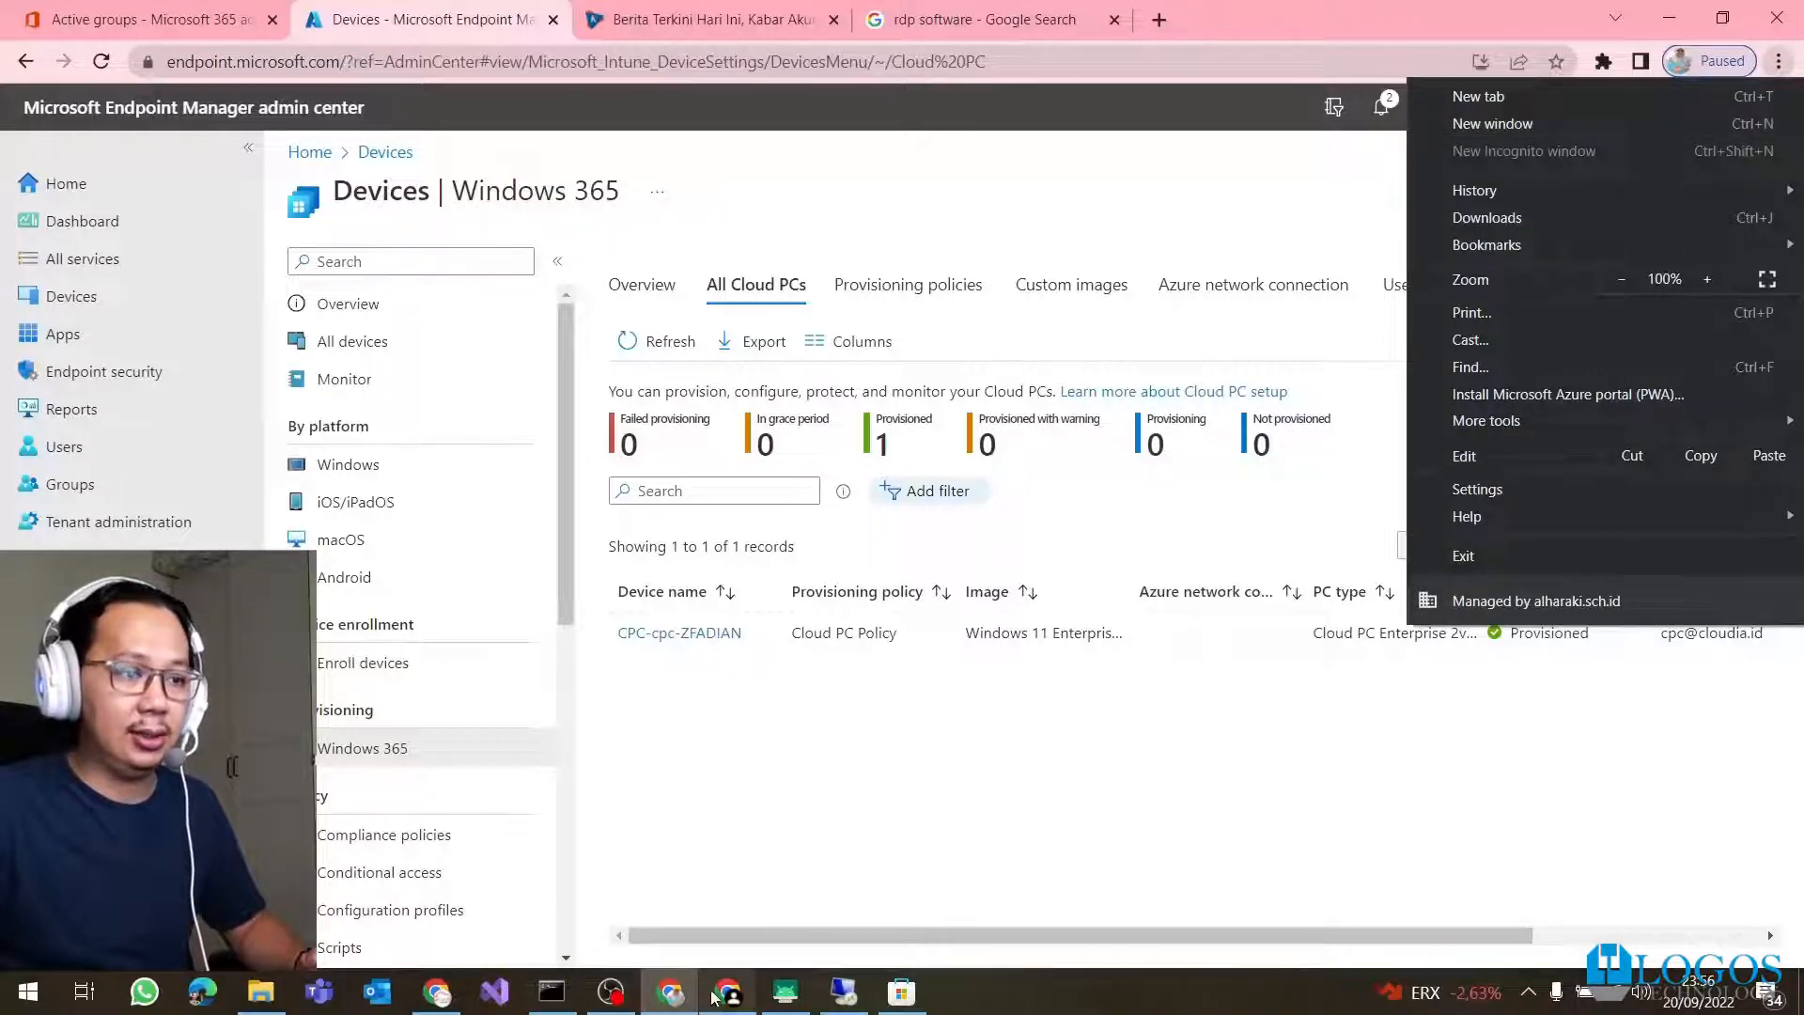
left_click(215, 1001)
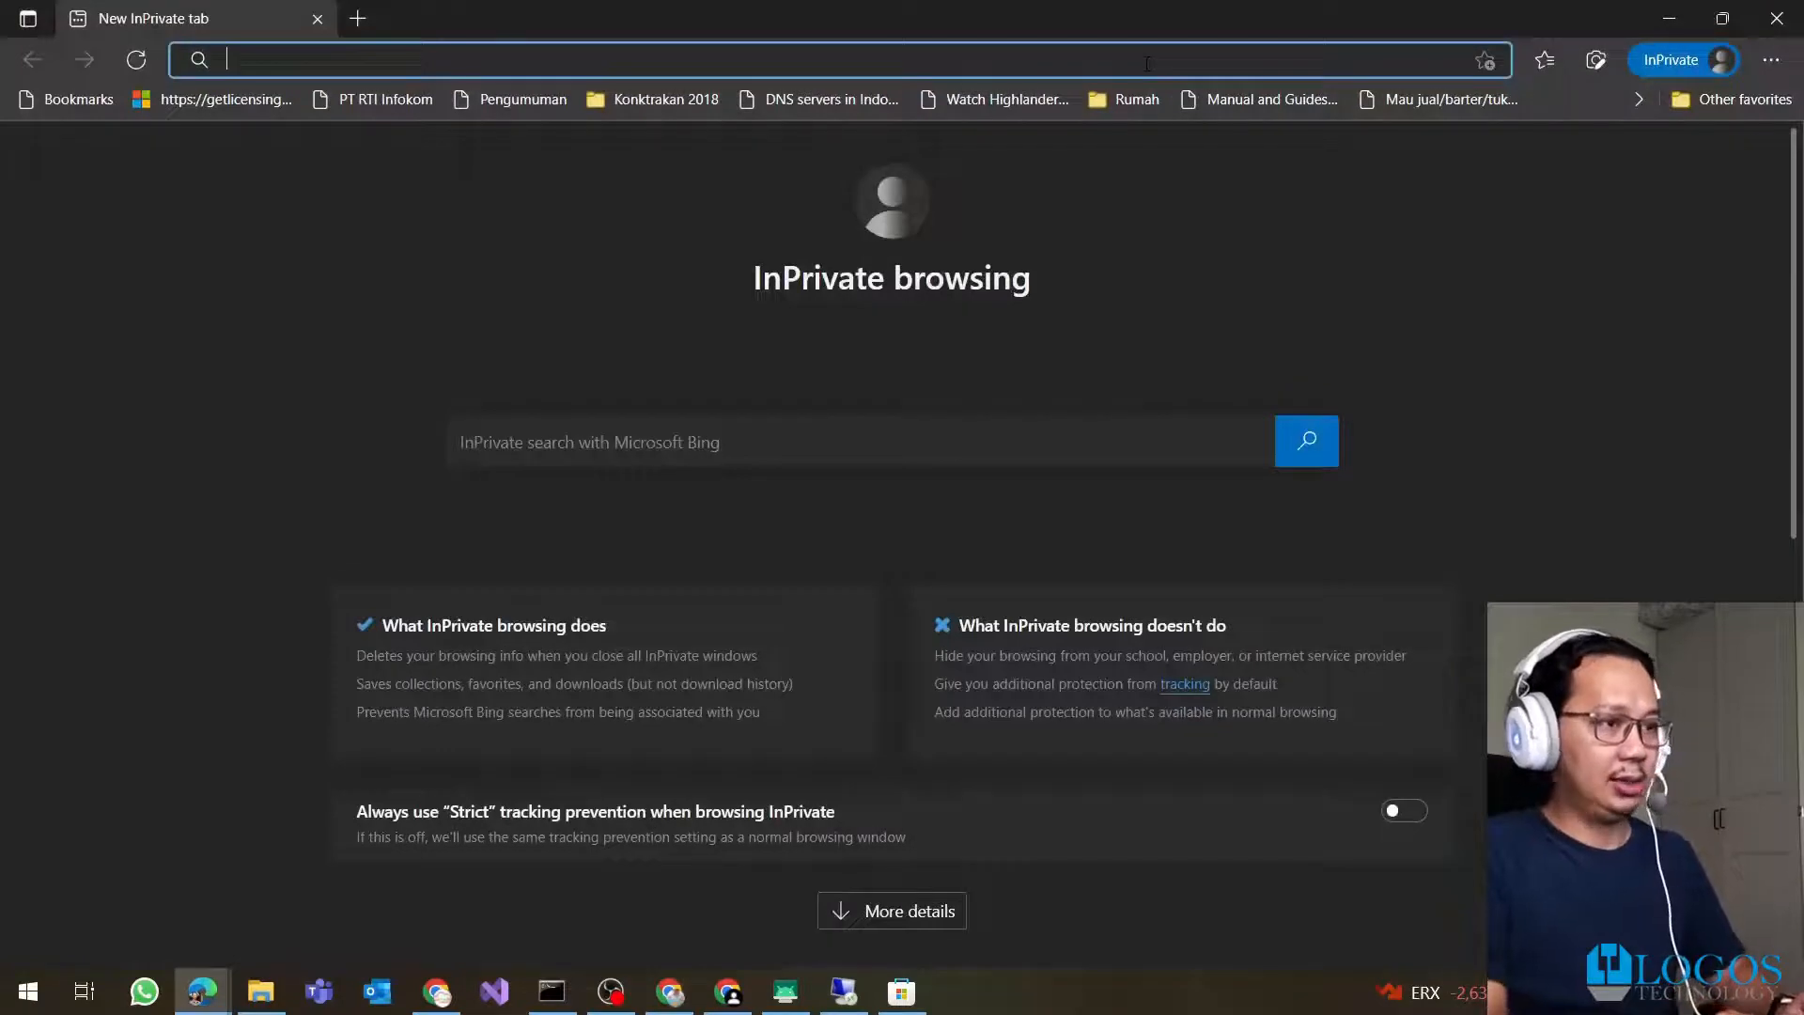
Sign in at cloudpc.microsoft.com with the Cloud PC user's e-mail and password, staying signed in
type("cloudp")
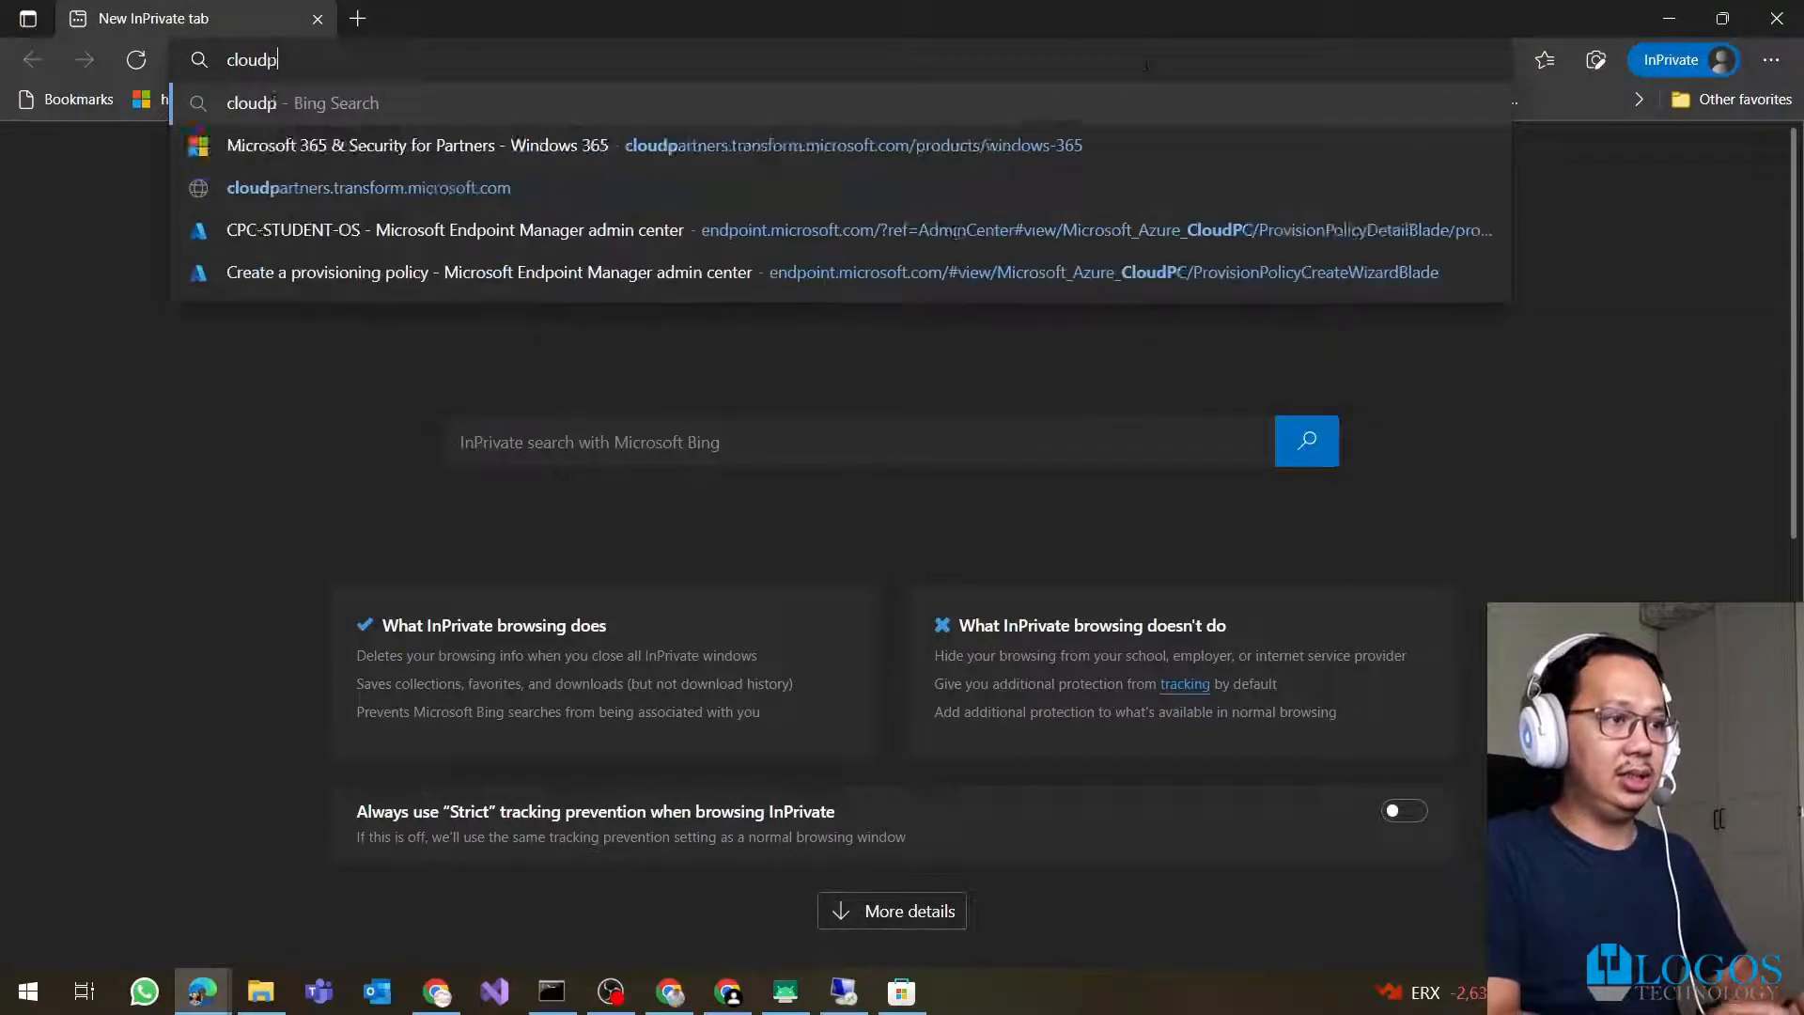
type("c.microsoft.com")
key("Return")
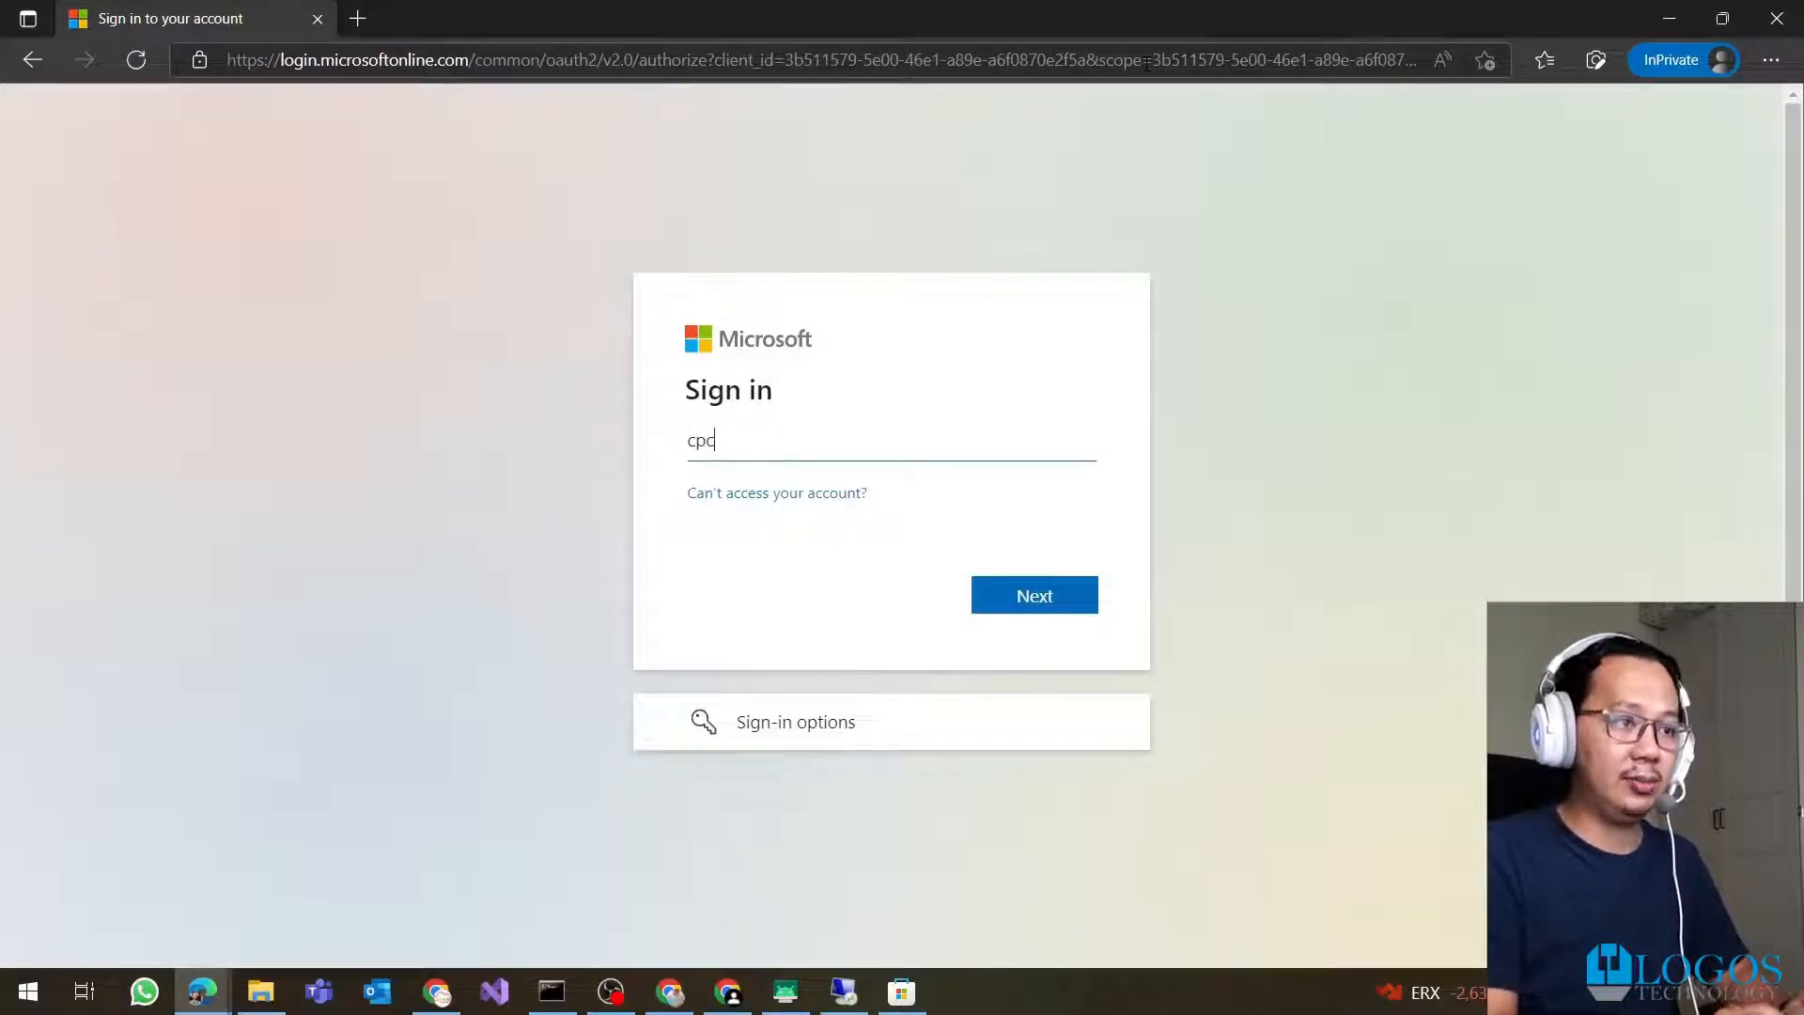
type(".id")
key("Return")
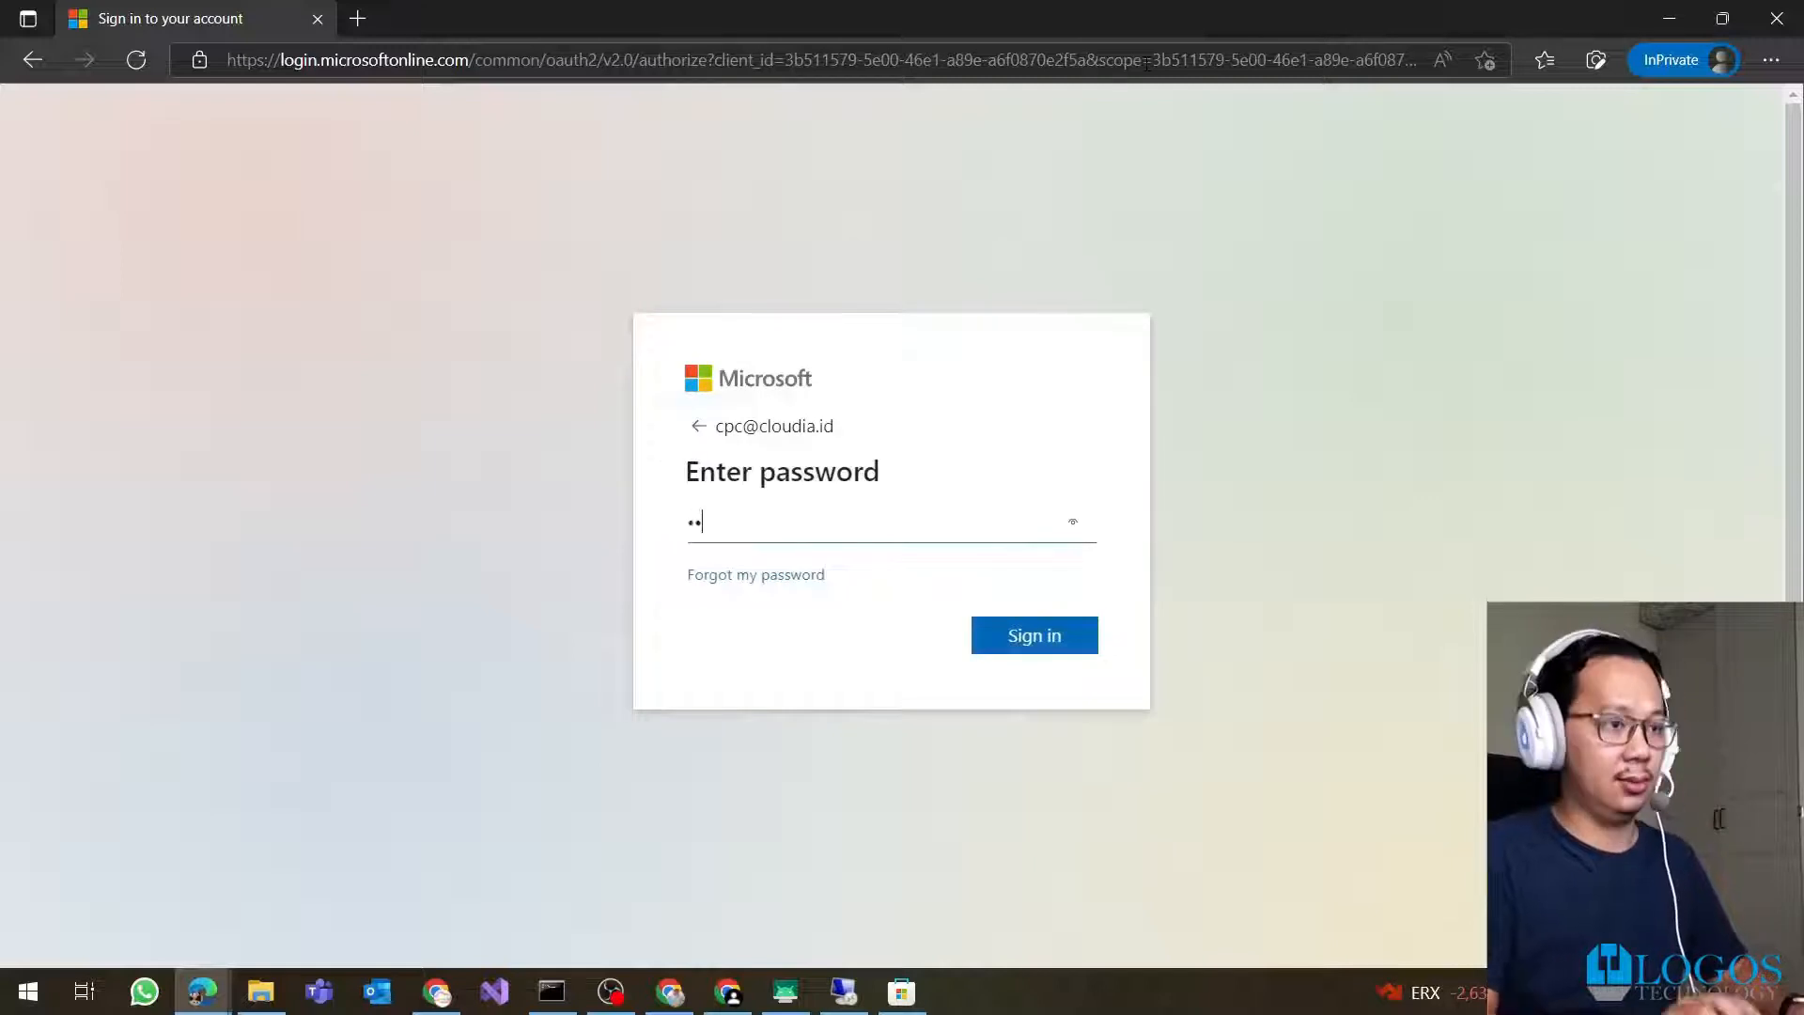
key("Return")
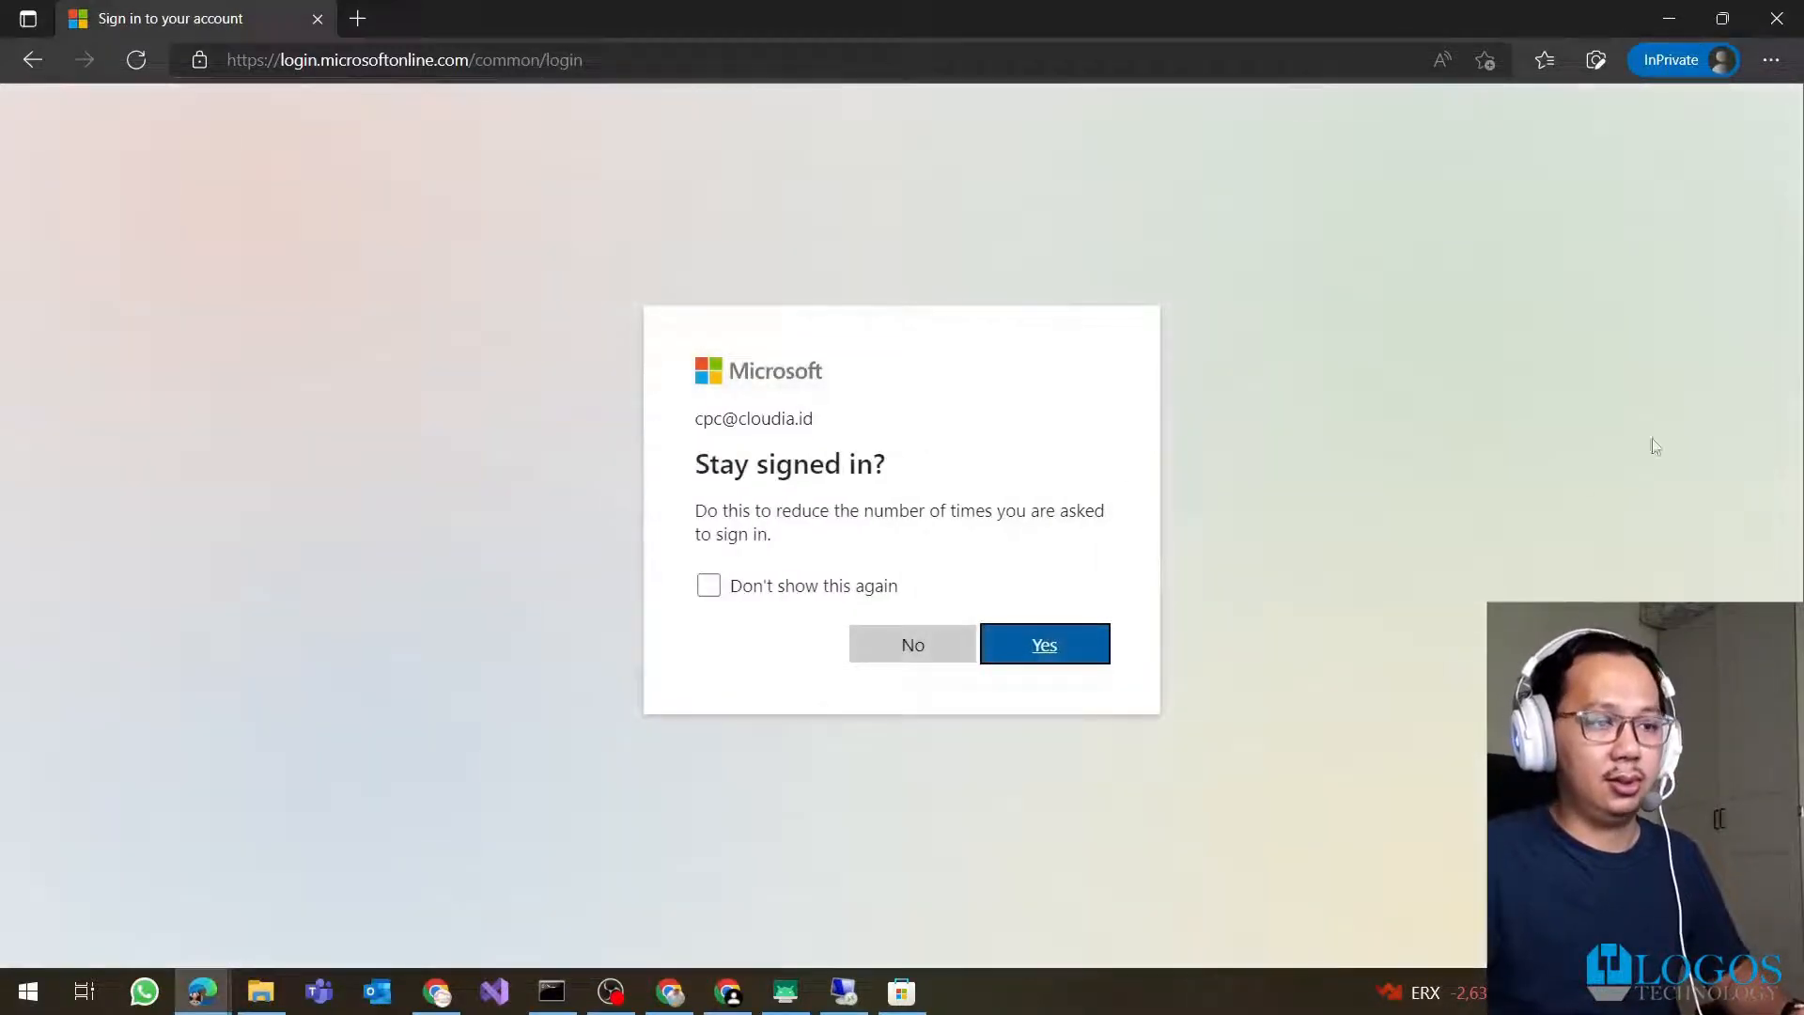
left_click(1045, 647)
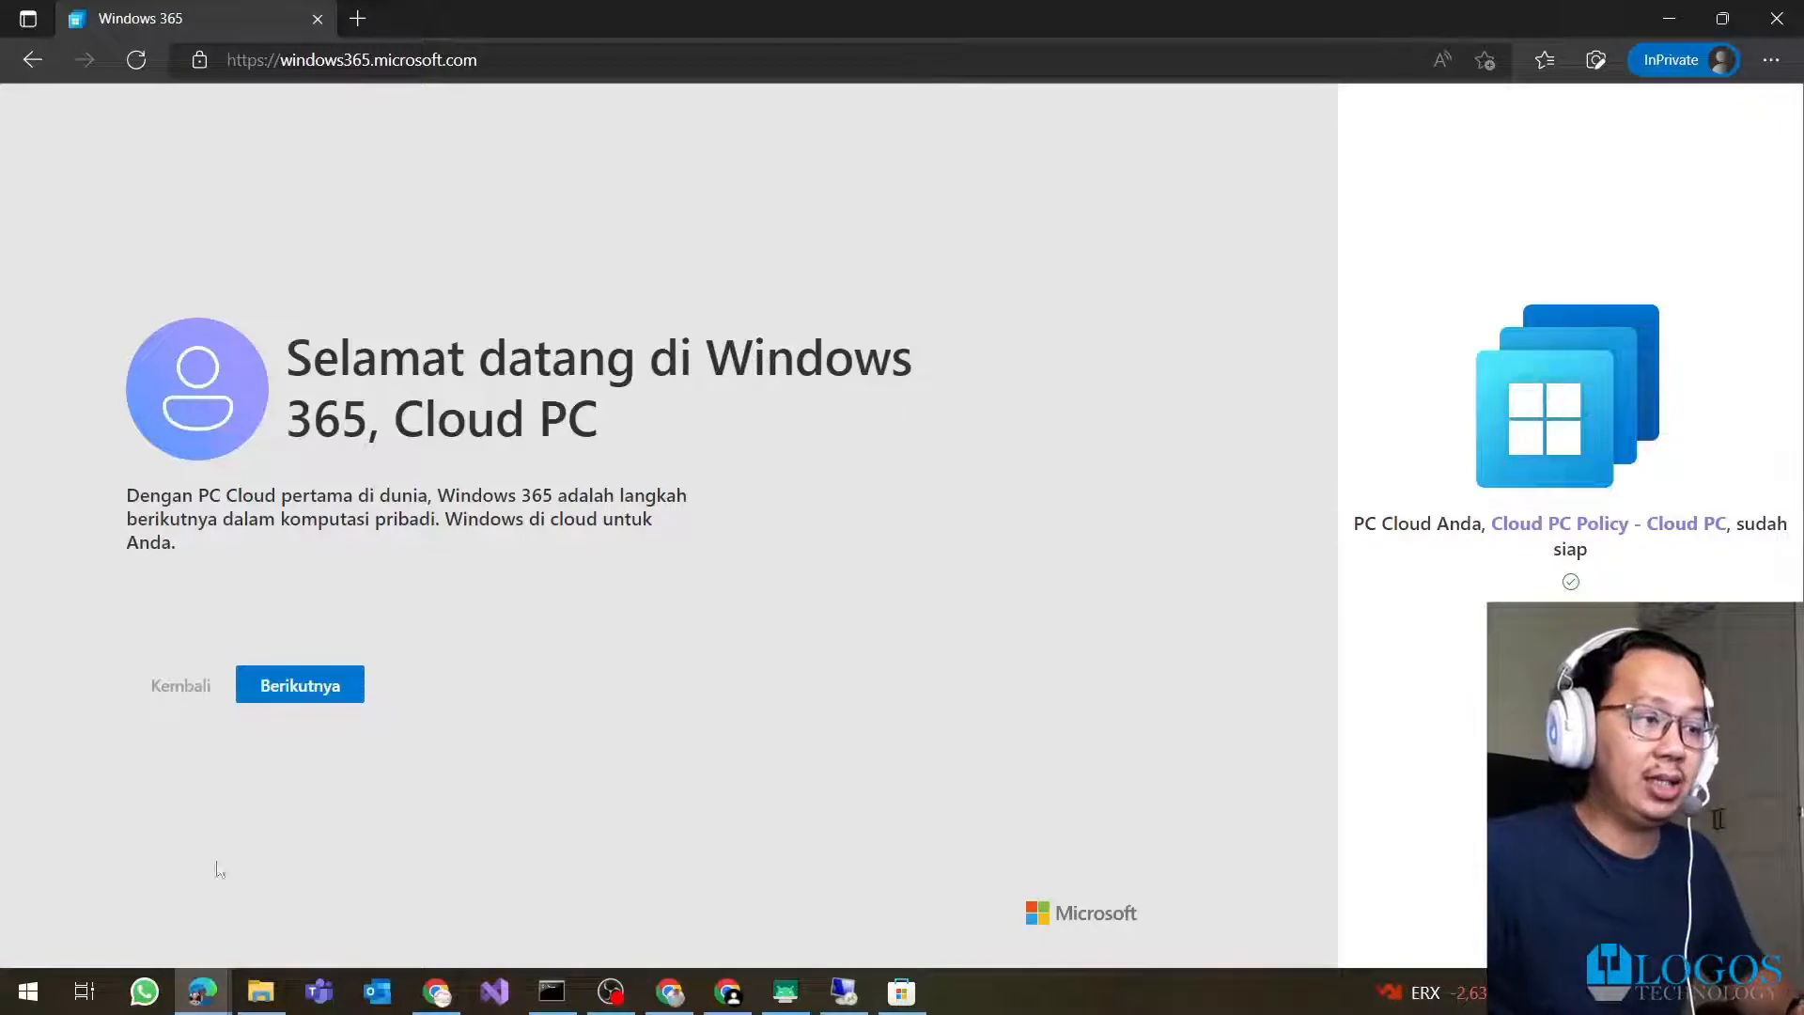
Dismiss the Windows 365 introduction tour and return to the home page's Cloud PC card
left_click(299, 687)
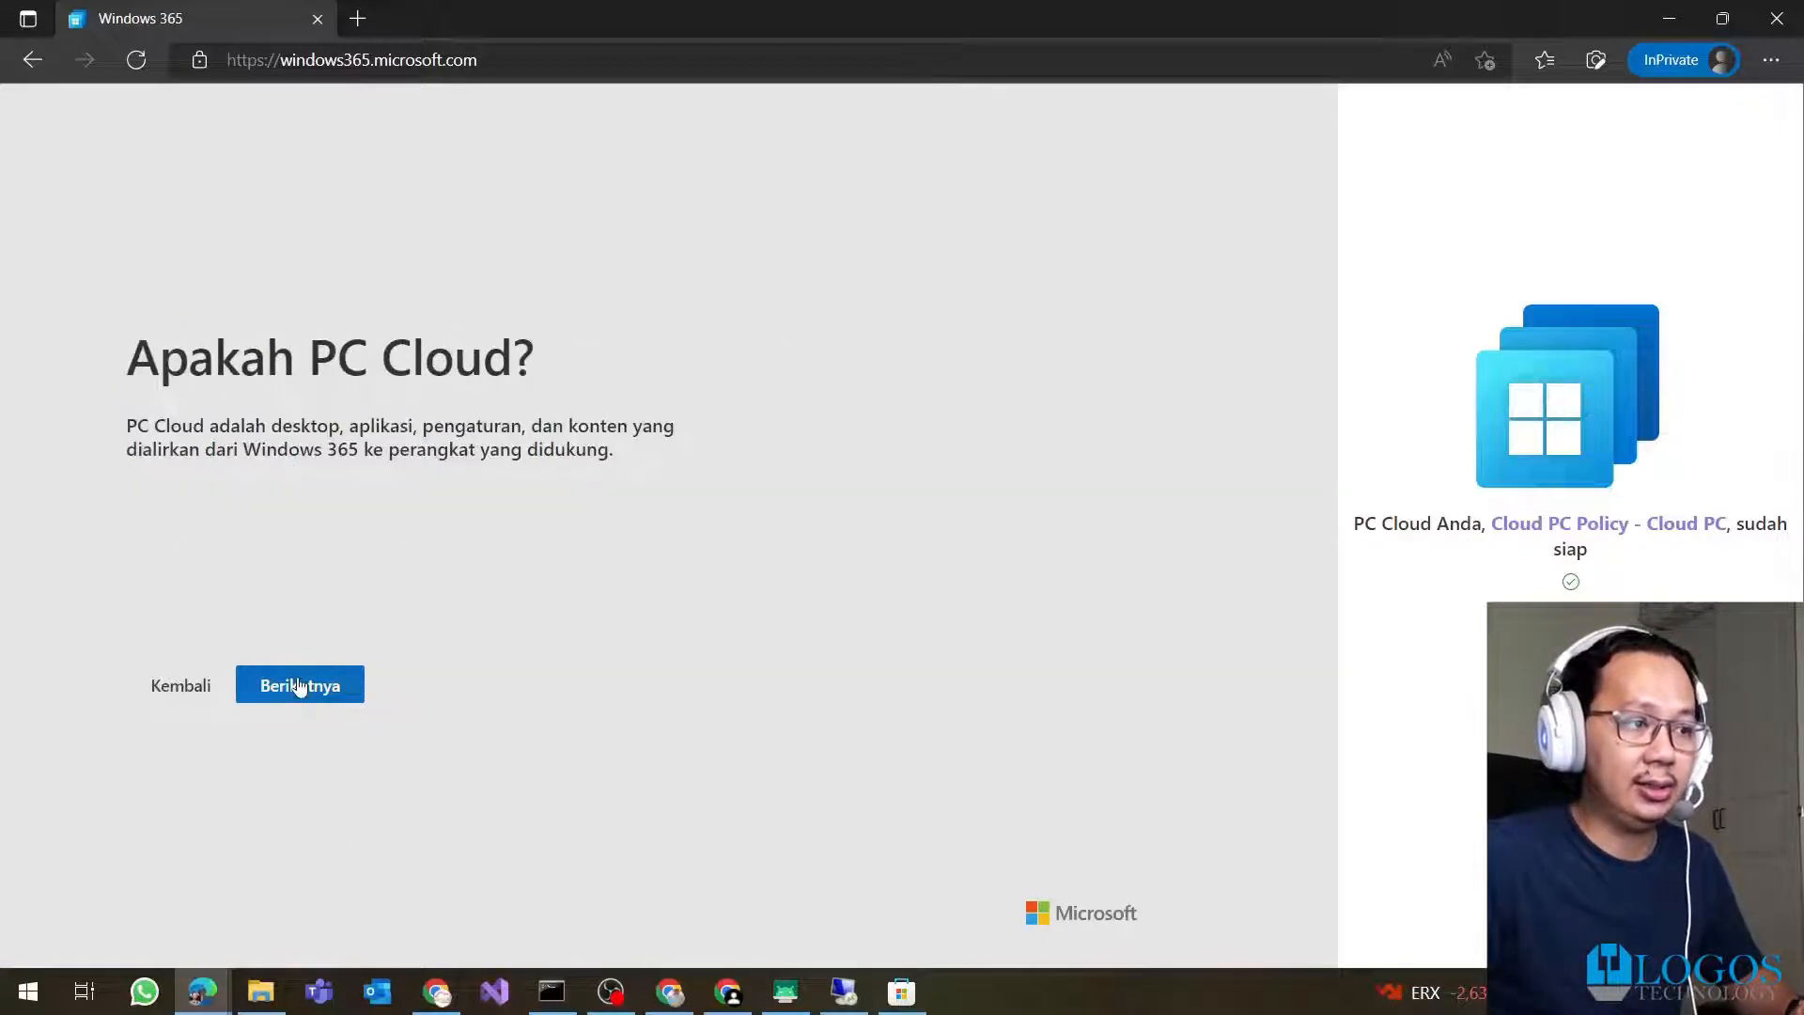
left_click(325, 704)
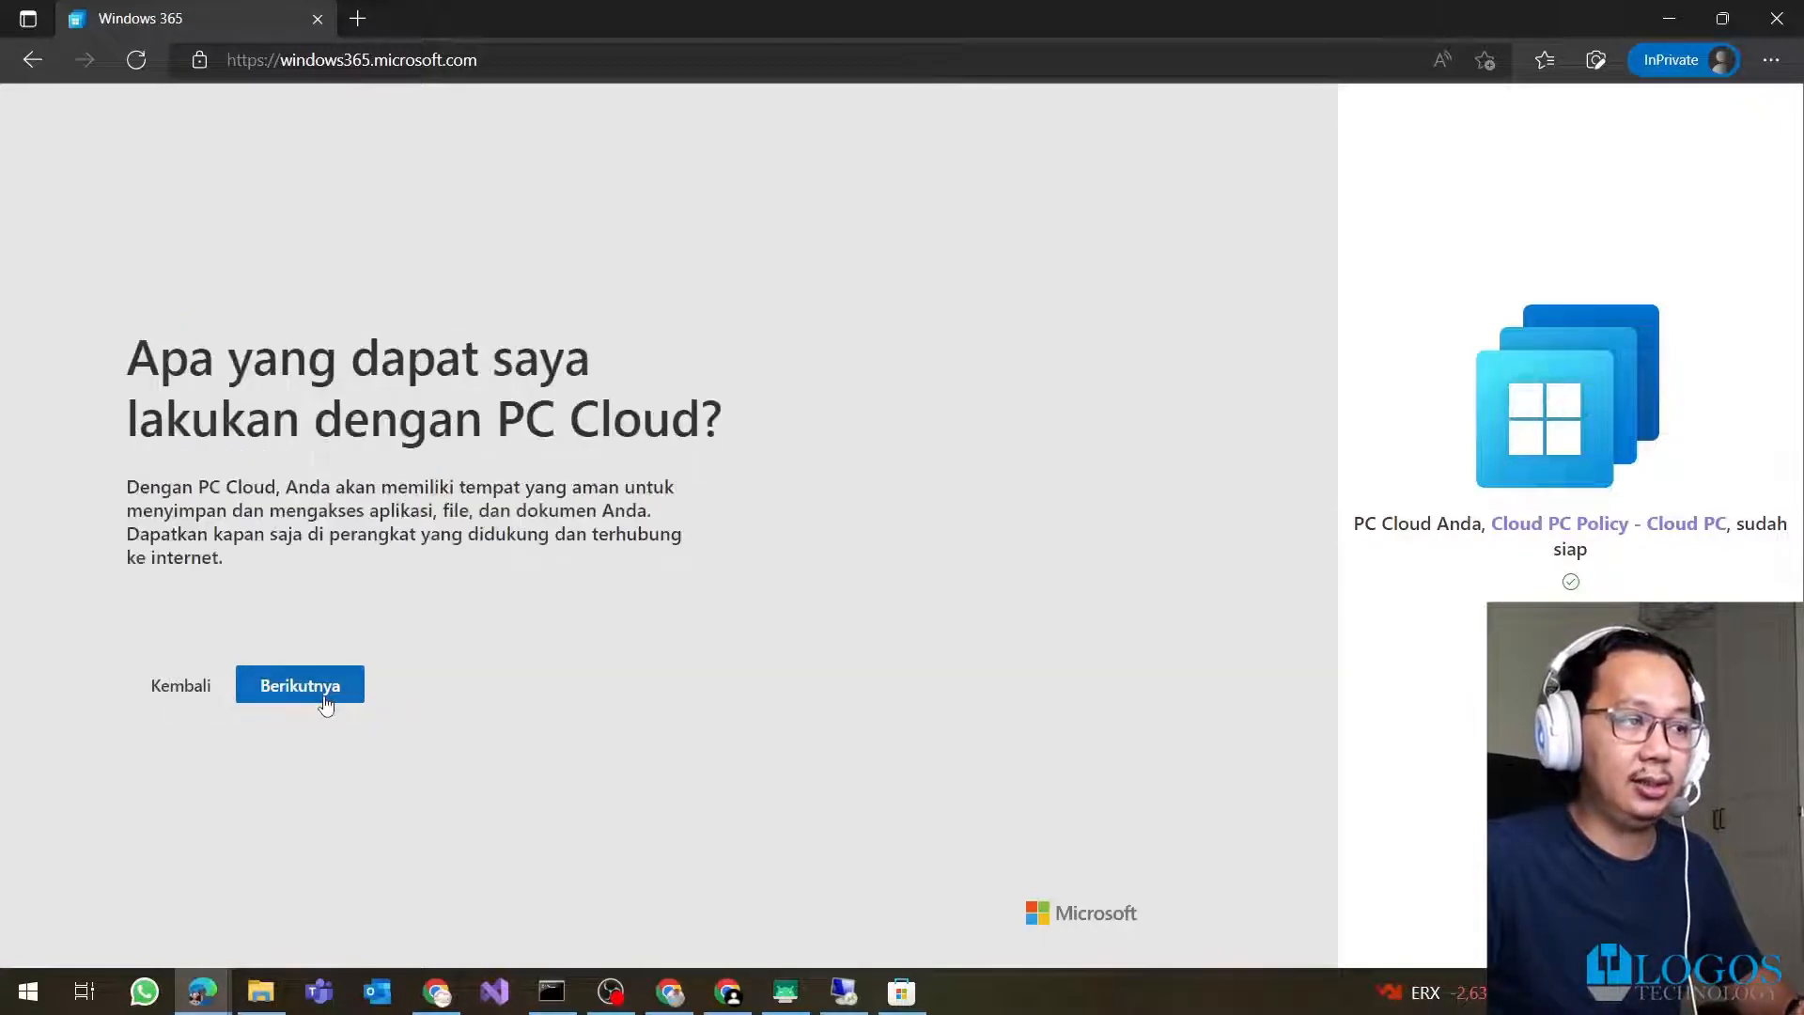
left_click(325, 705)
left_click(322, 700)
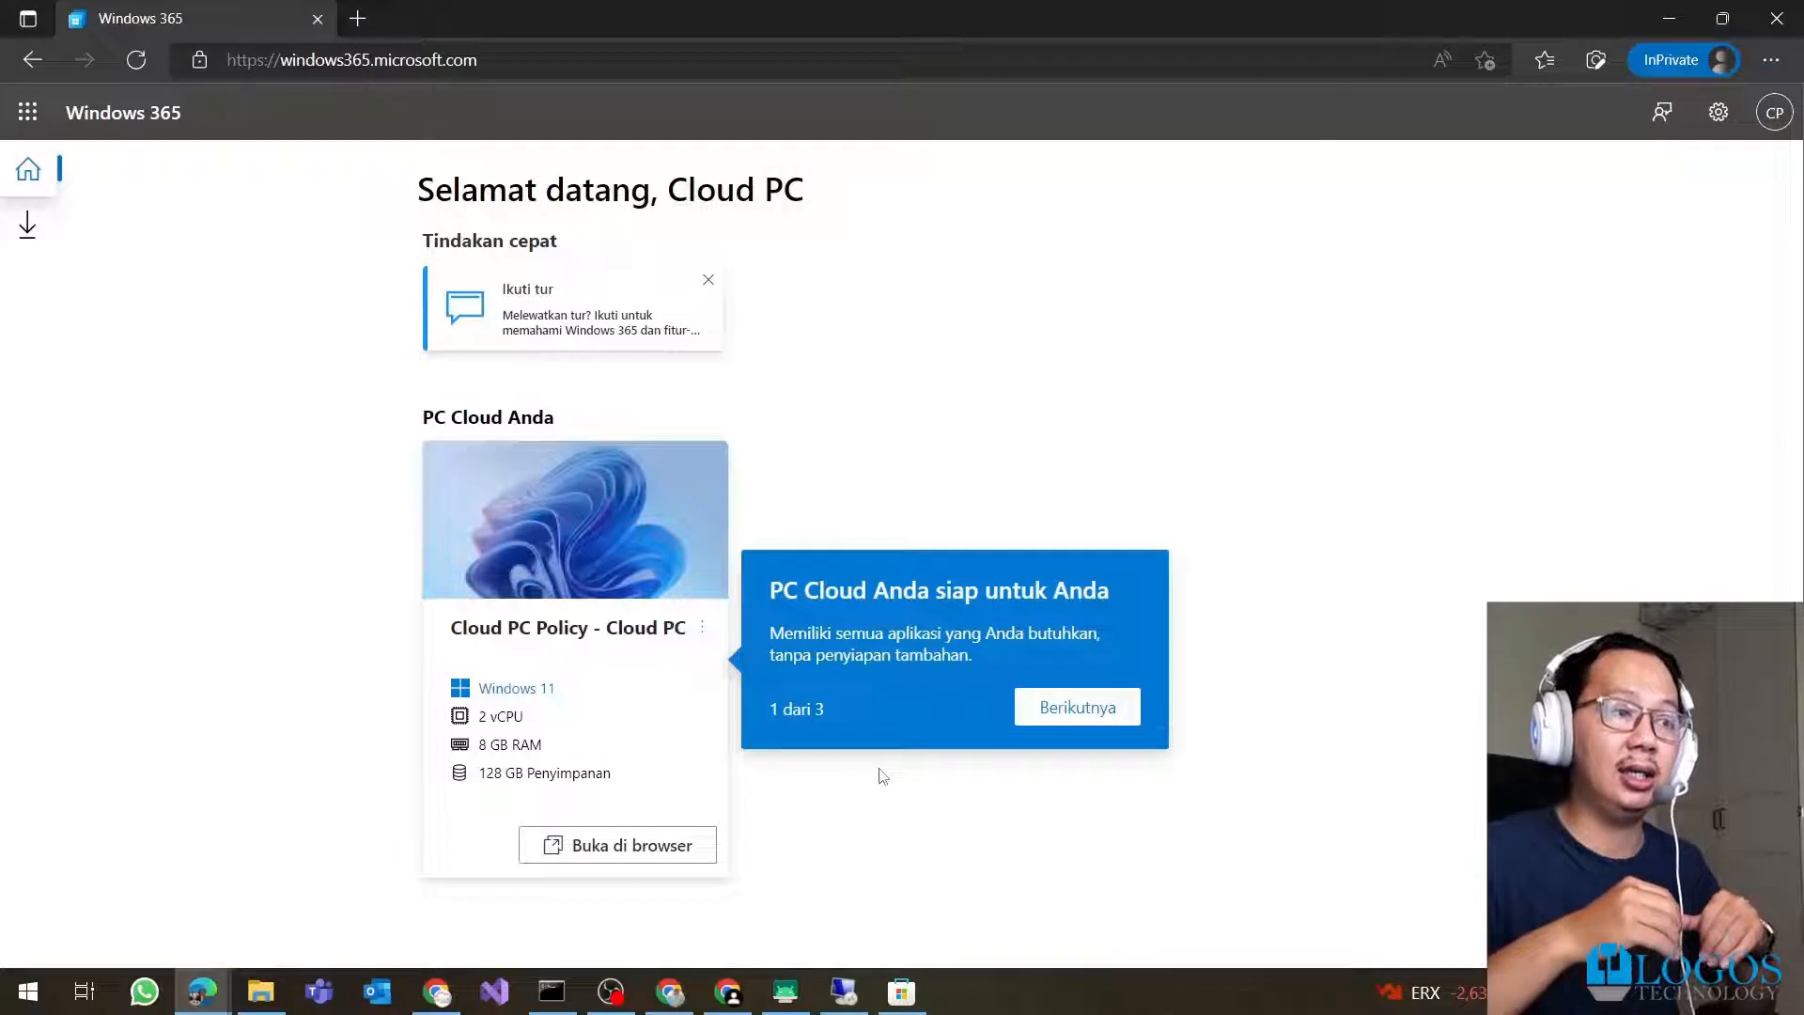
left_click(28, 230)
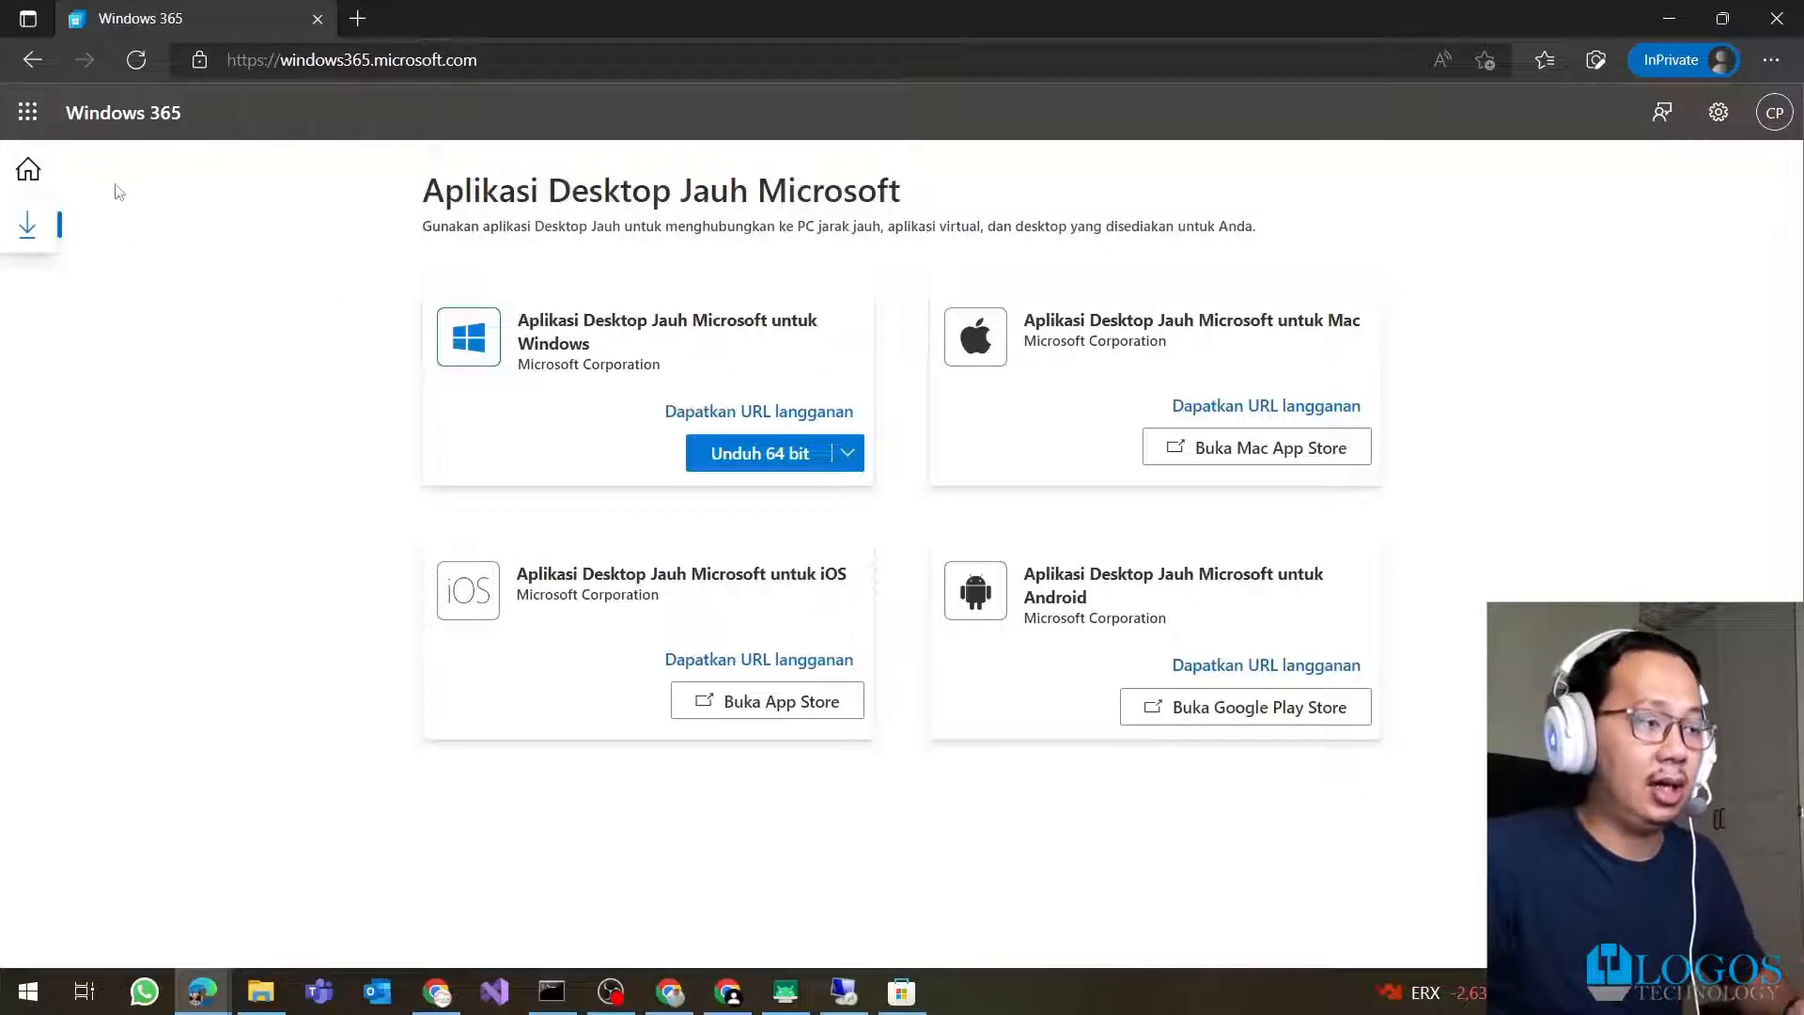
left_click(28, 170)
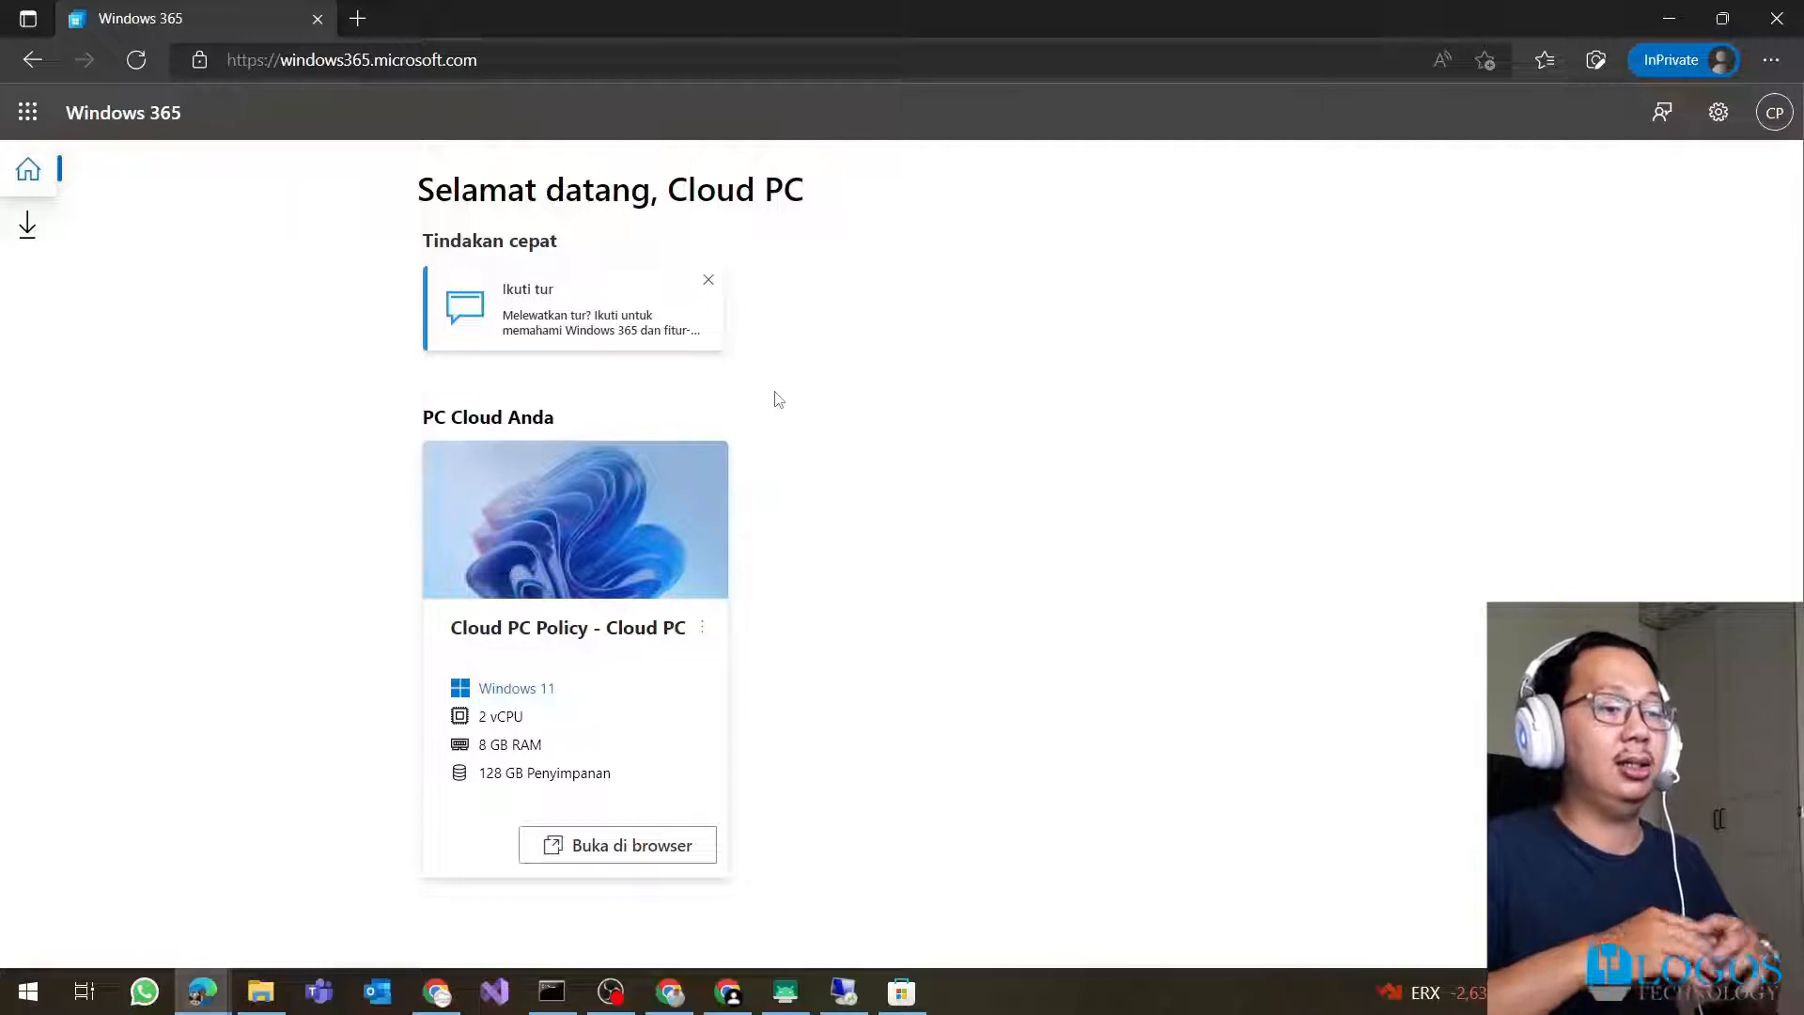
Connect to the Cloud PC in the browser, sign in with the password, and go full screen
left_click(620, 844)
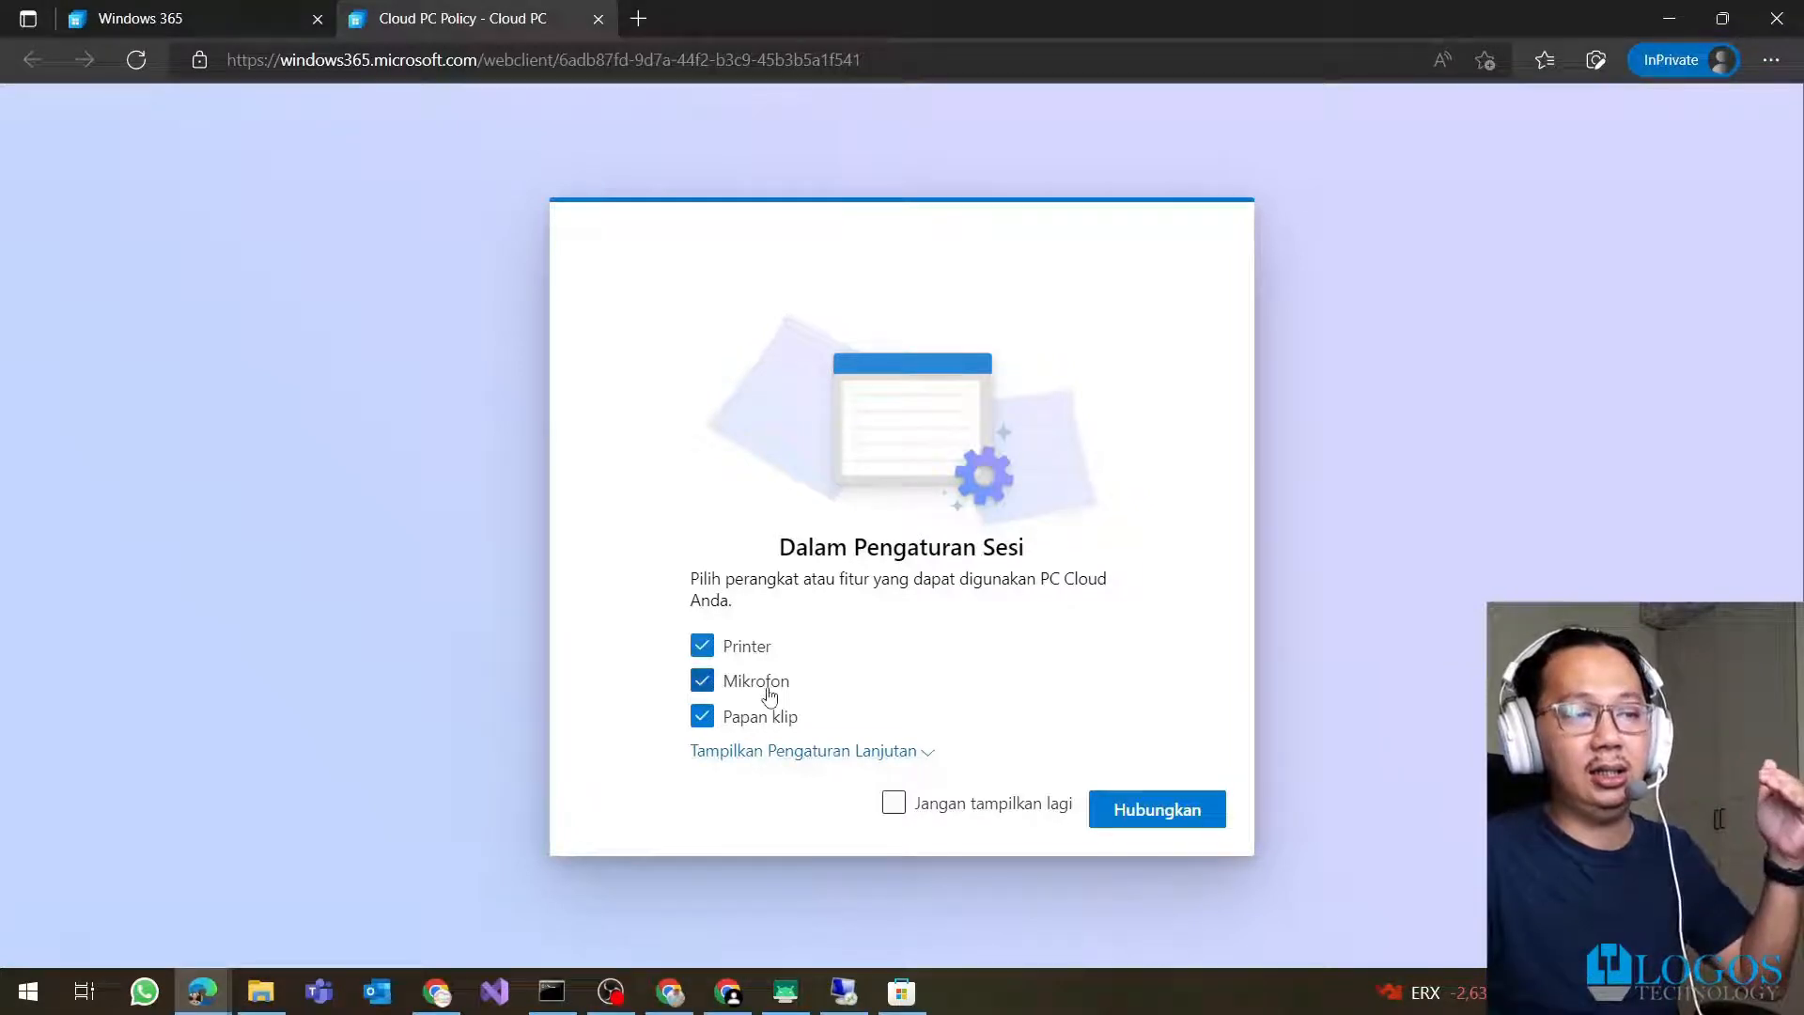
left_click(802, 752)
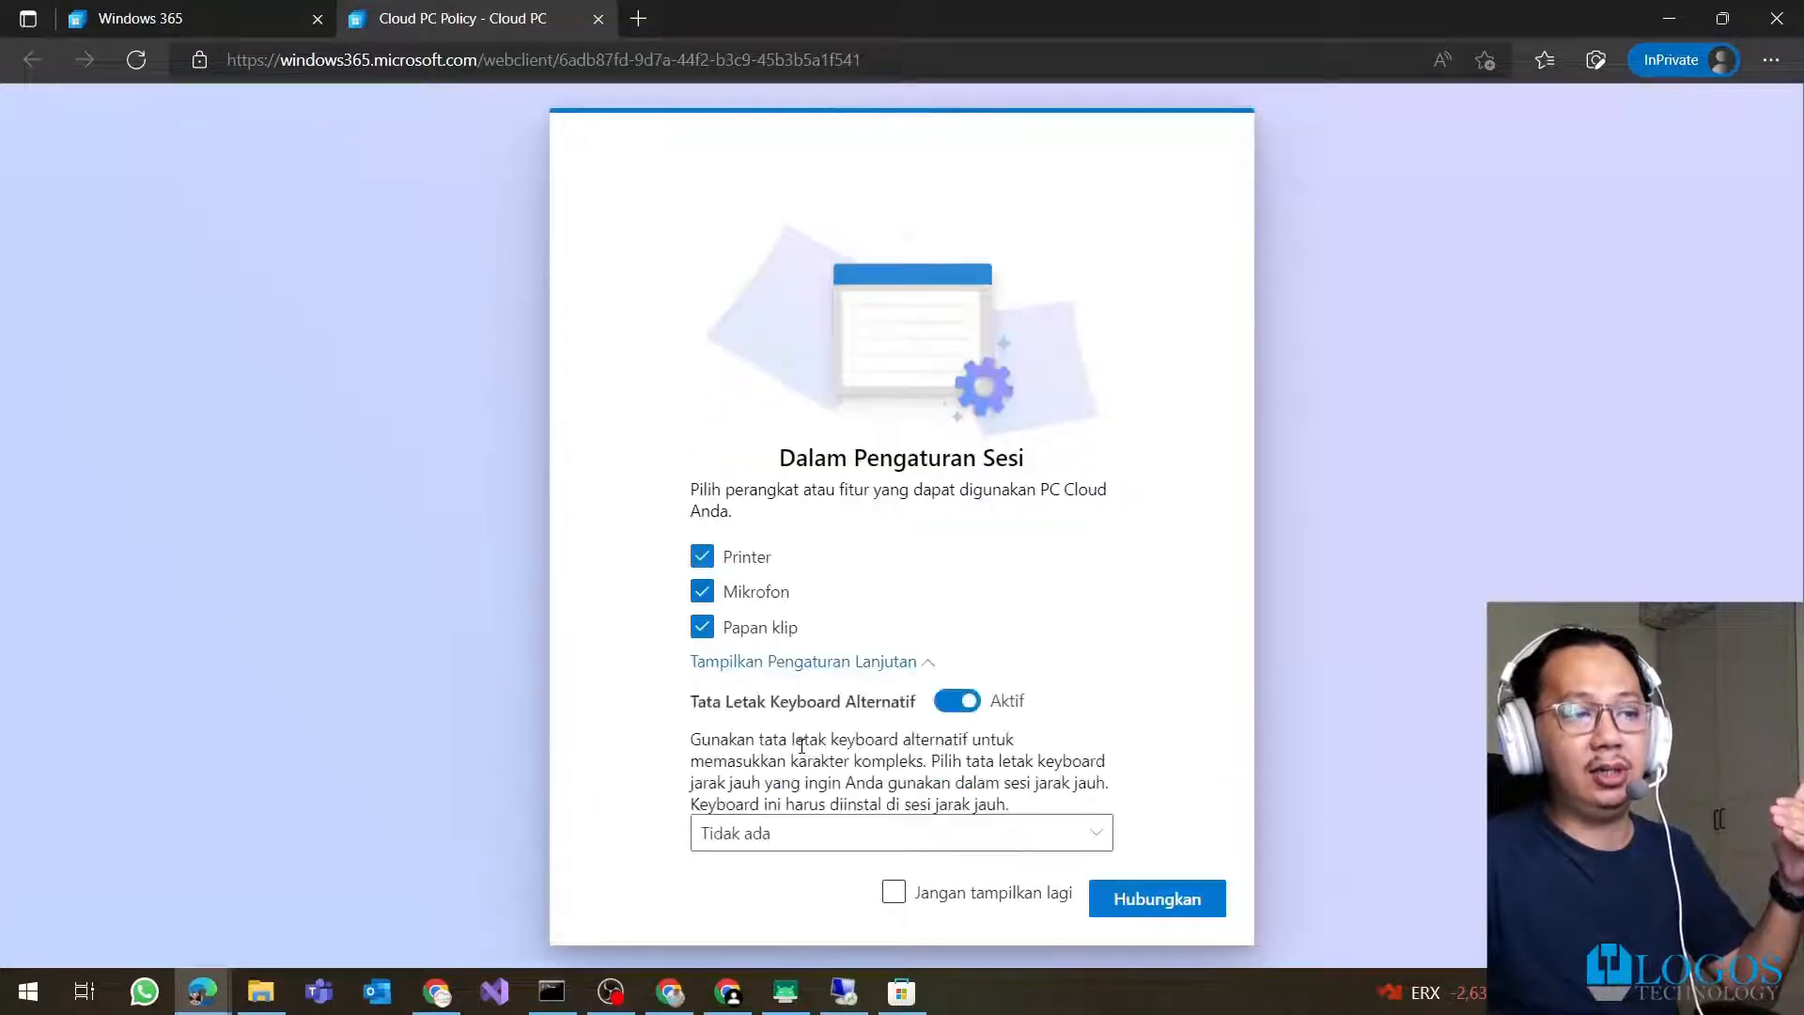
left_click(854, 667)
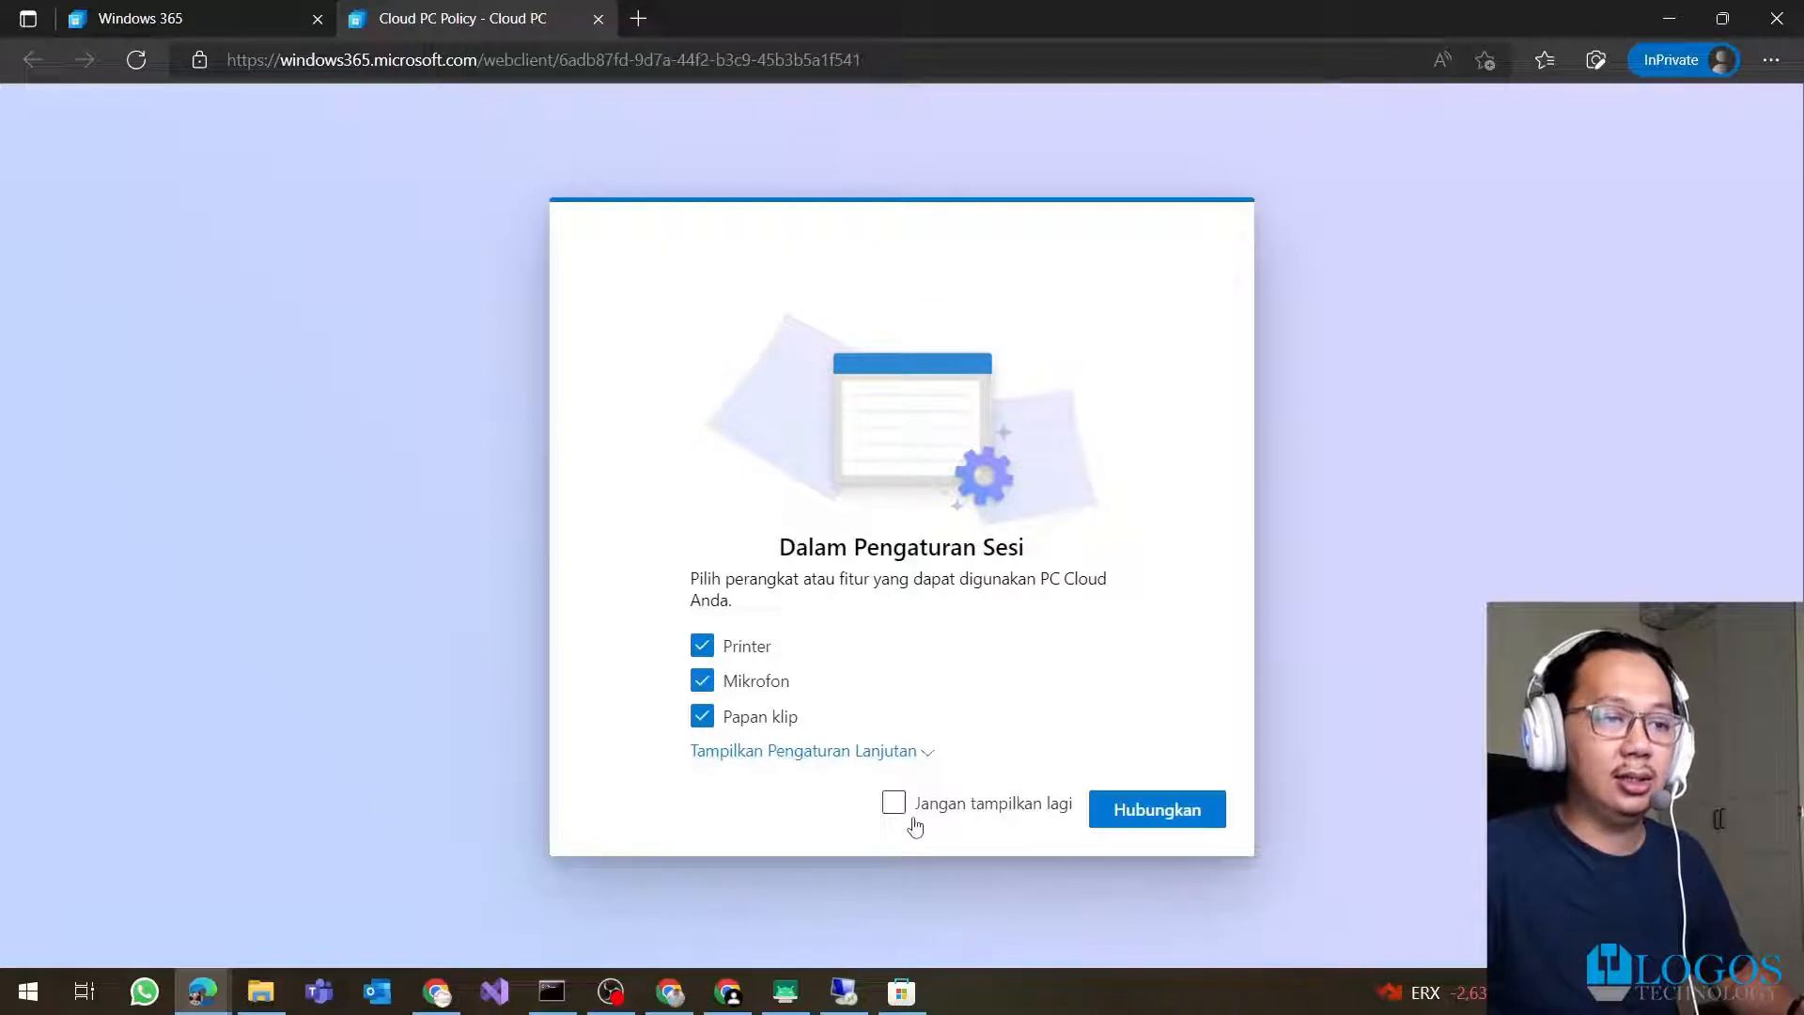
left_click(1161, 814)
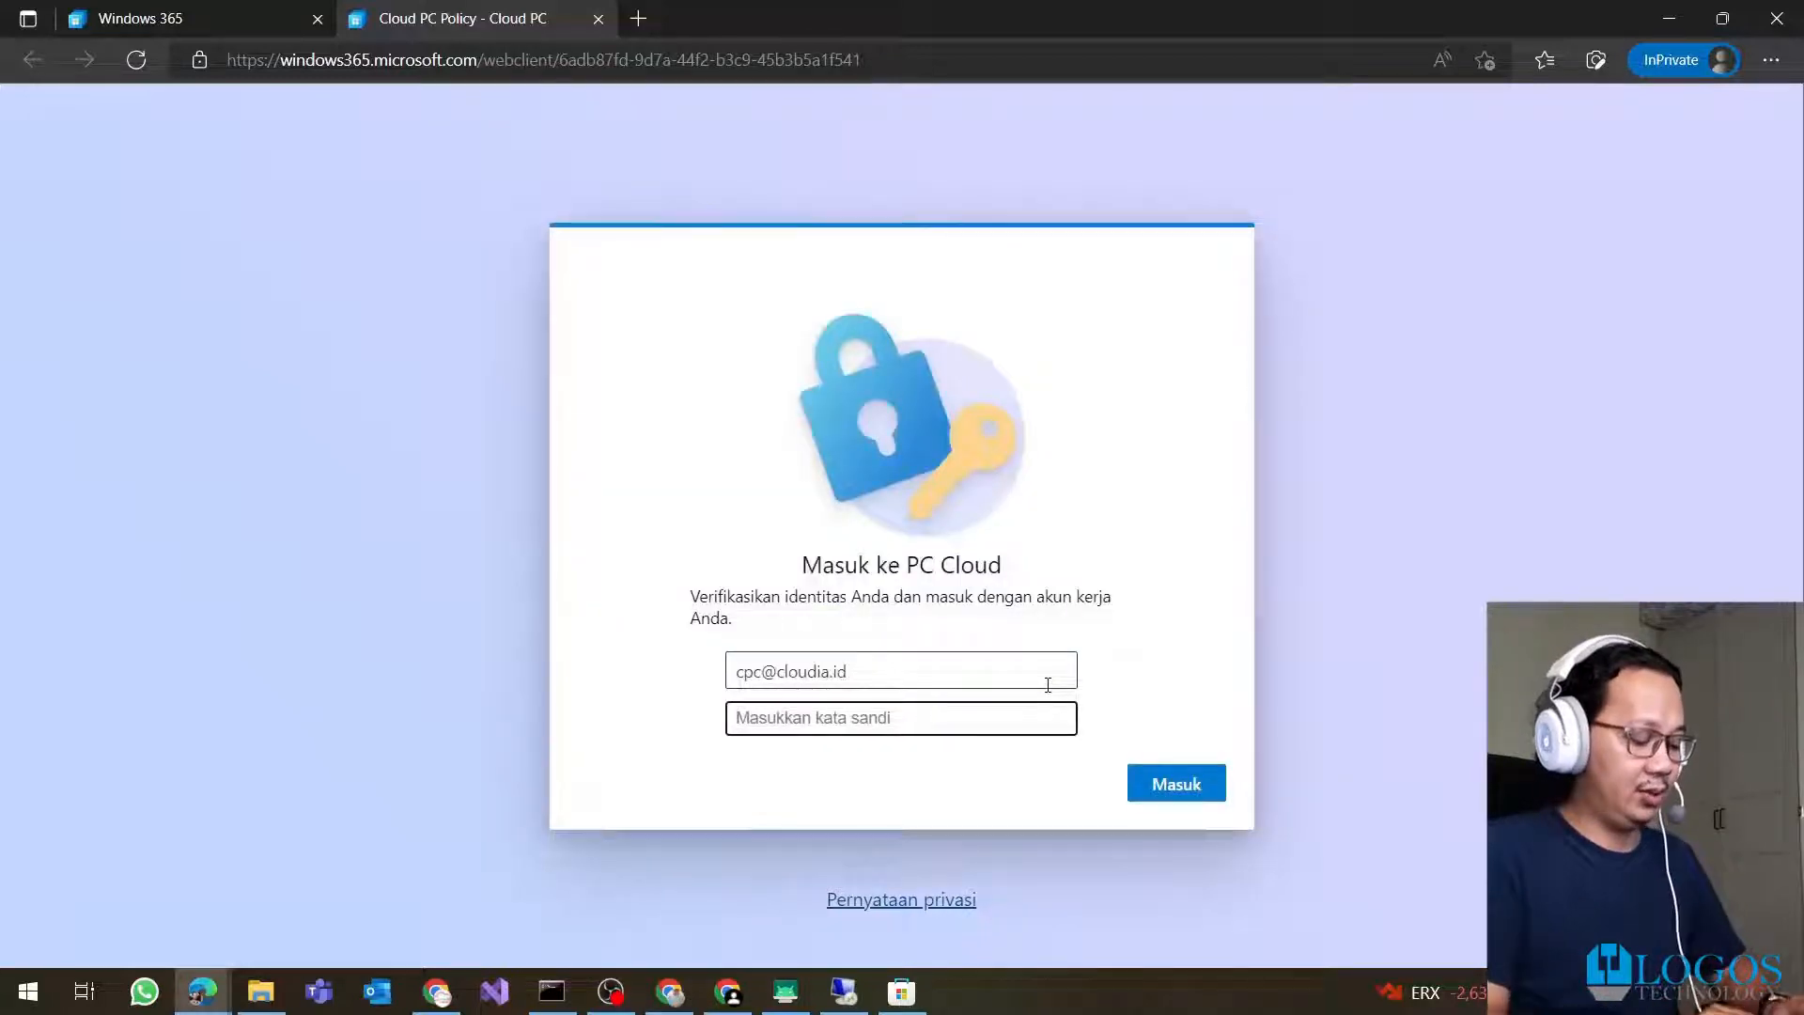
type("••")
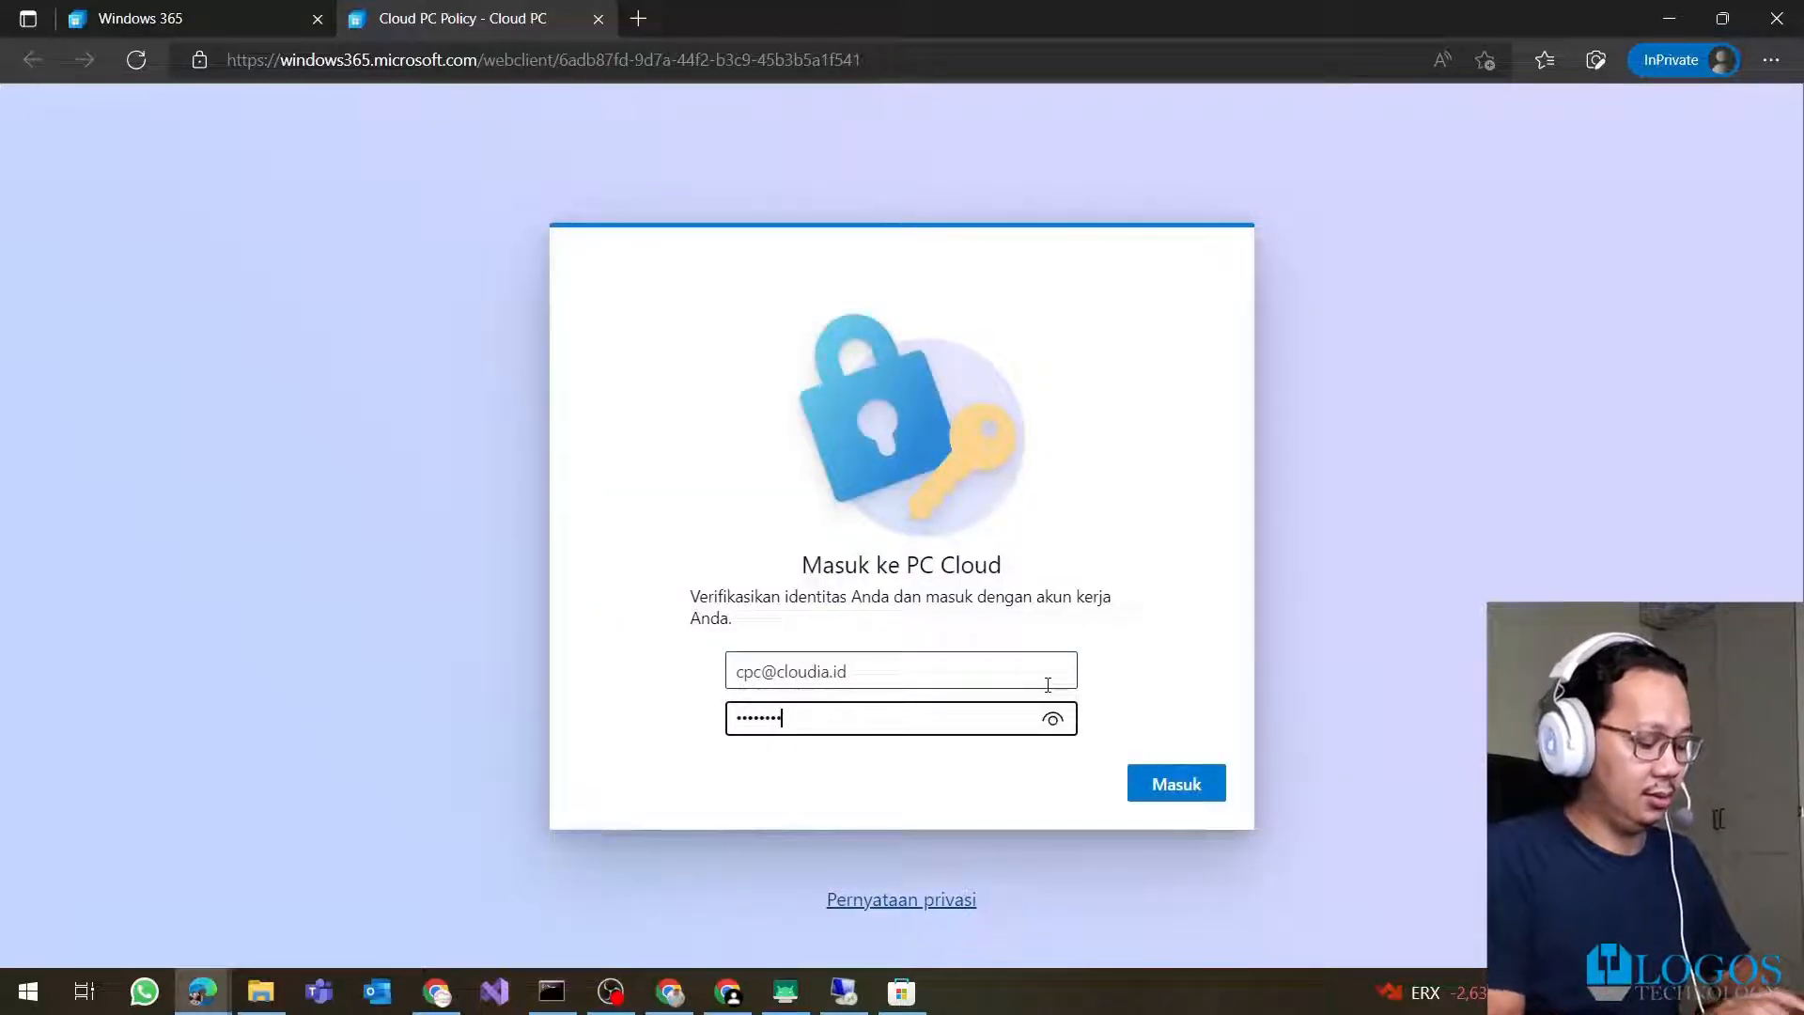
key("Return")
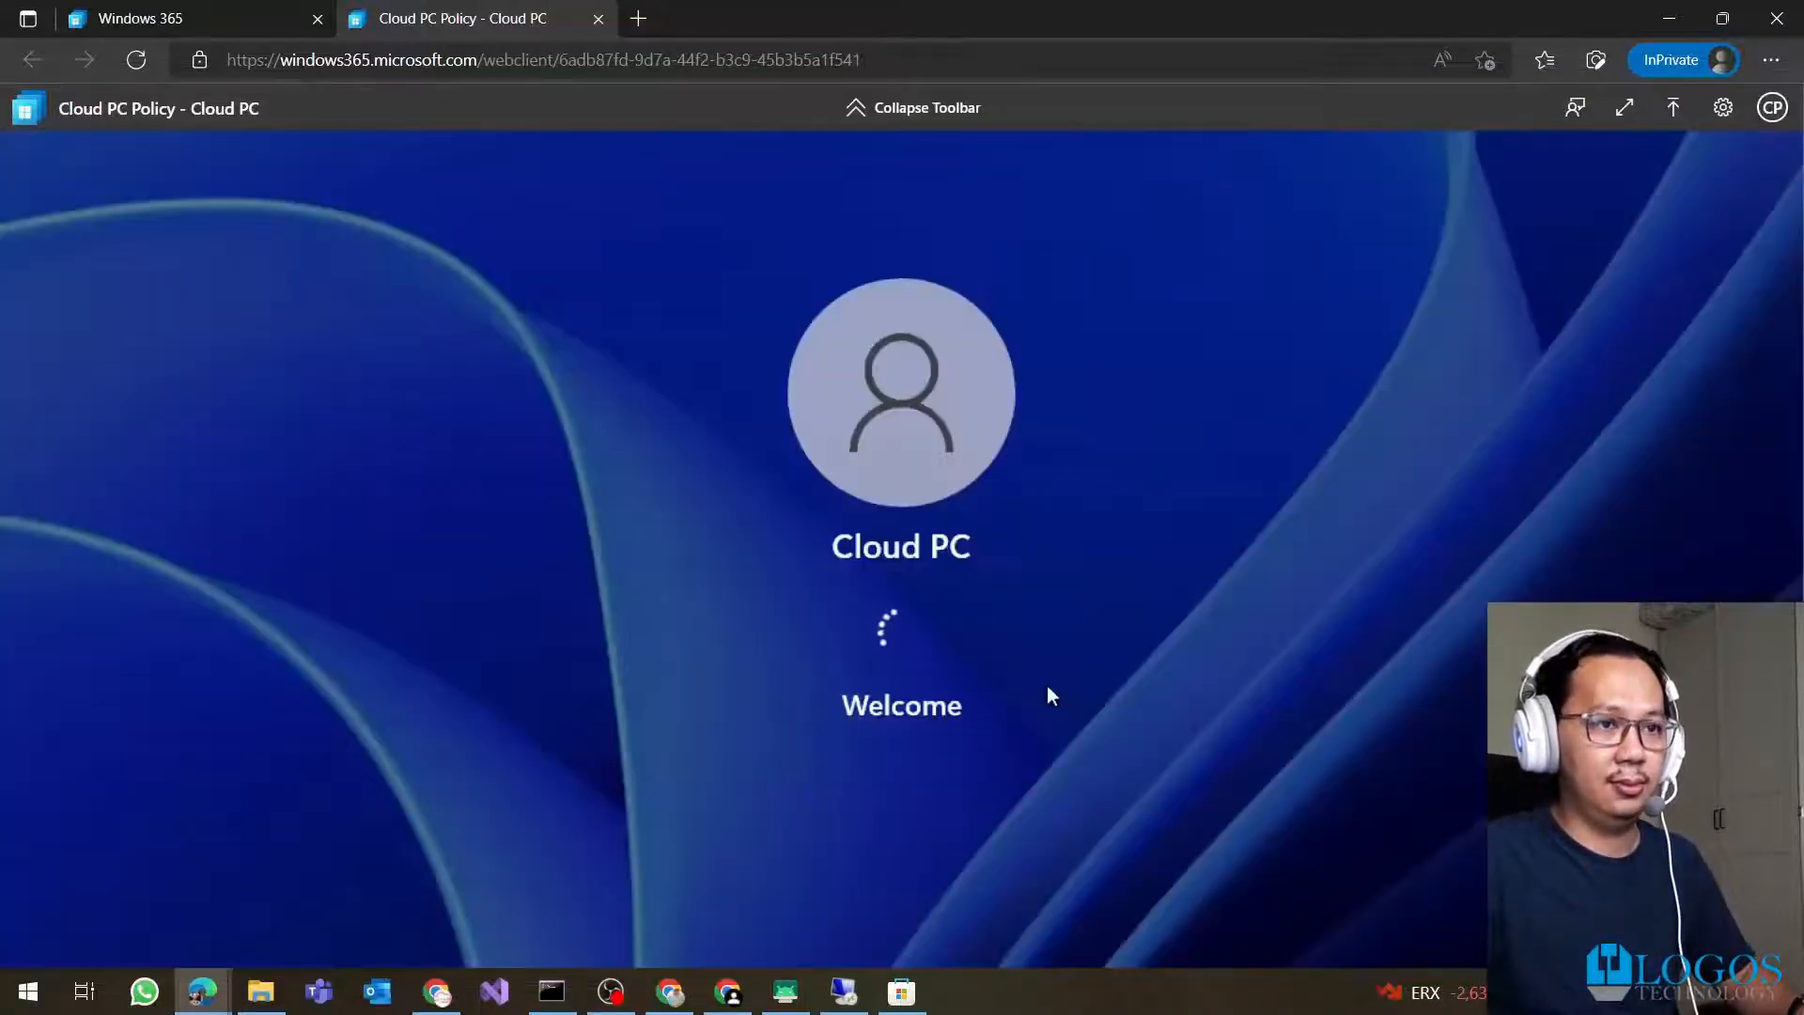
left_click(1615, 110)
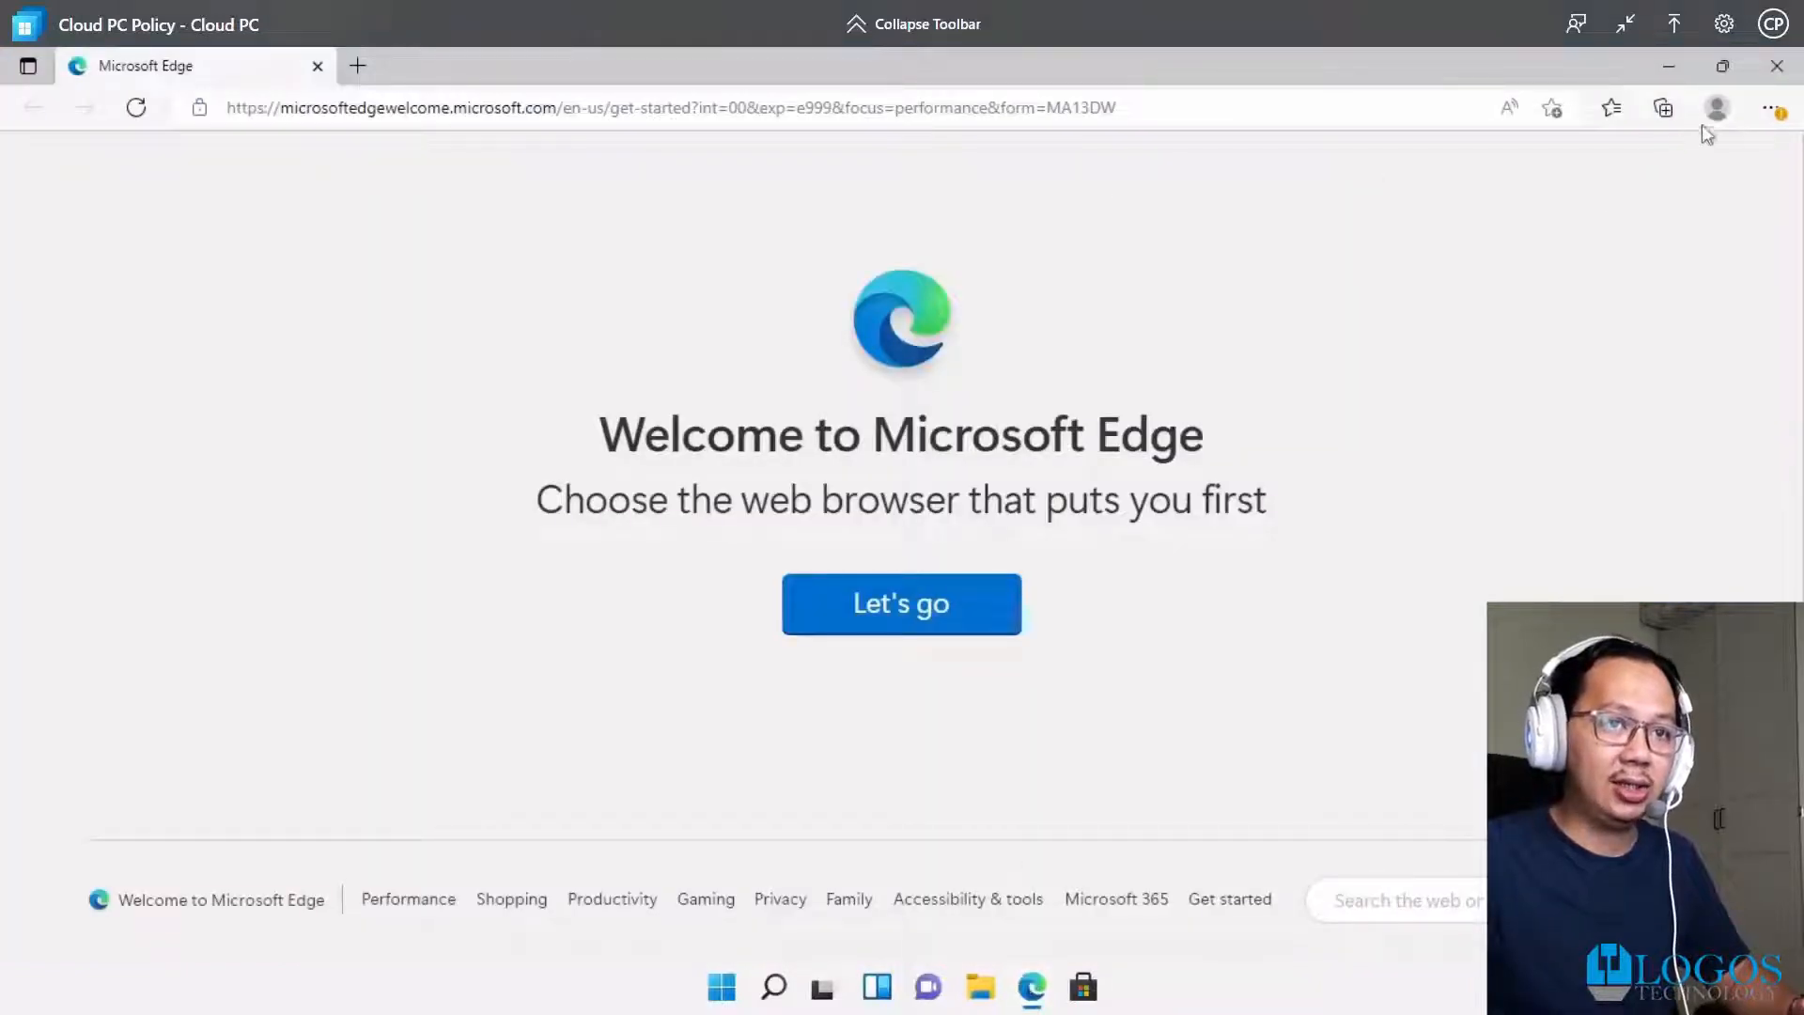
Check which work account is signed in to Edge on the Cloud PC desktop
left_click(1715, 111)
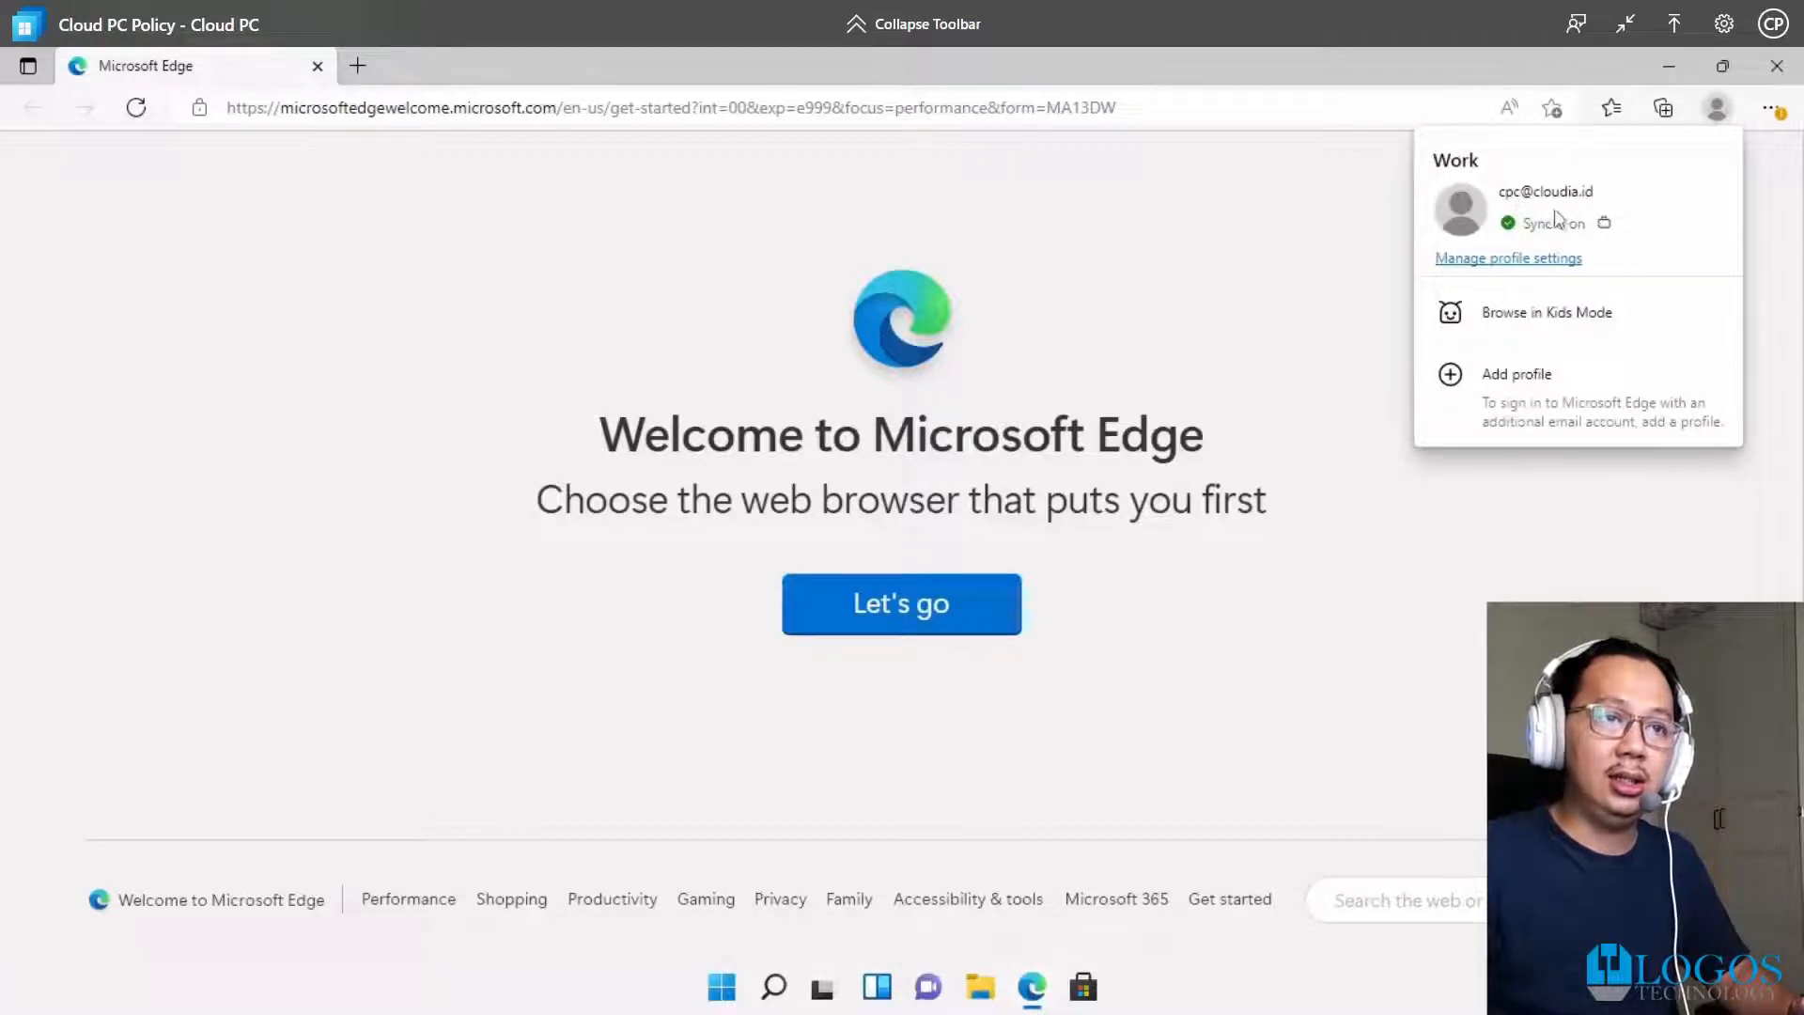
Load portal.office.com in the Cloud PC's Edge to reach the signed-in Office Home page
left_click(627, 104)
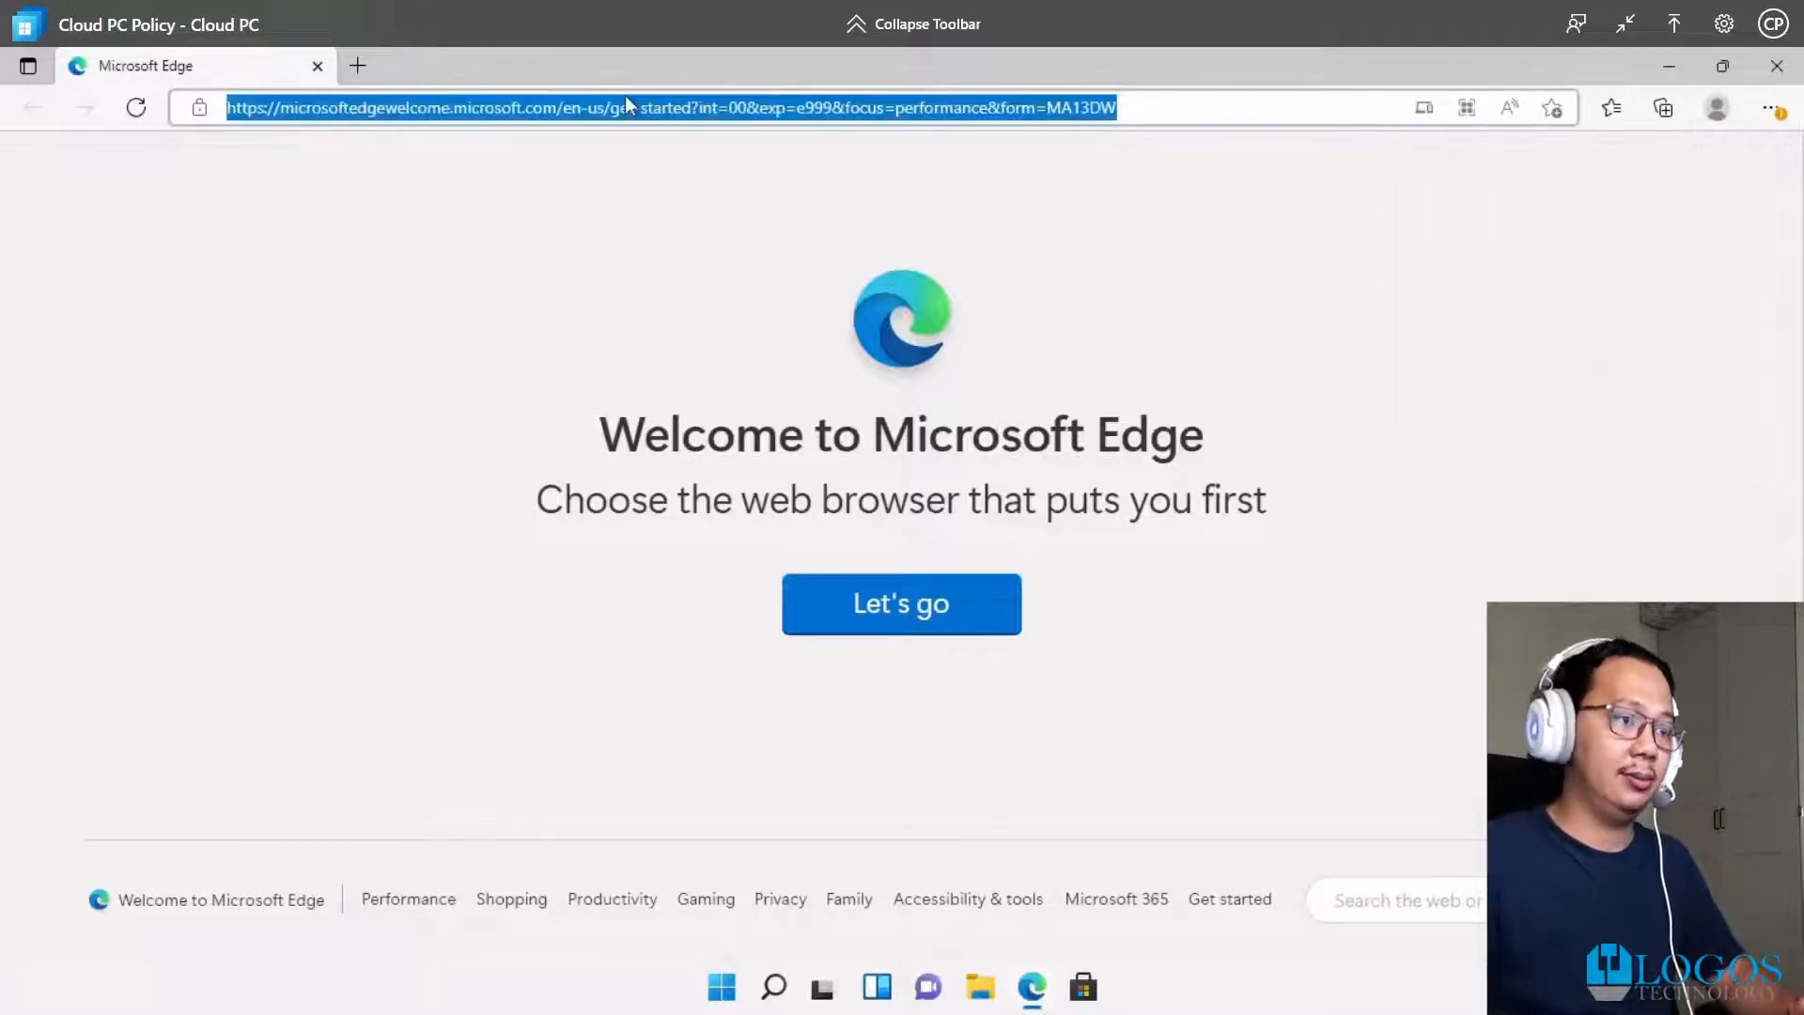
type("portal.office.c")
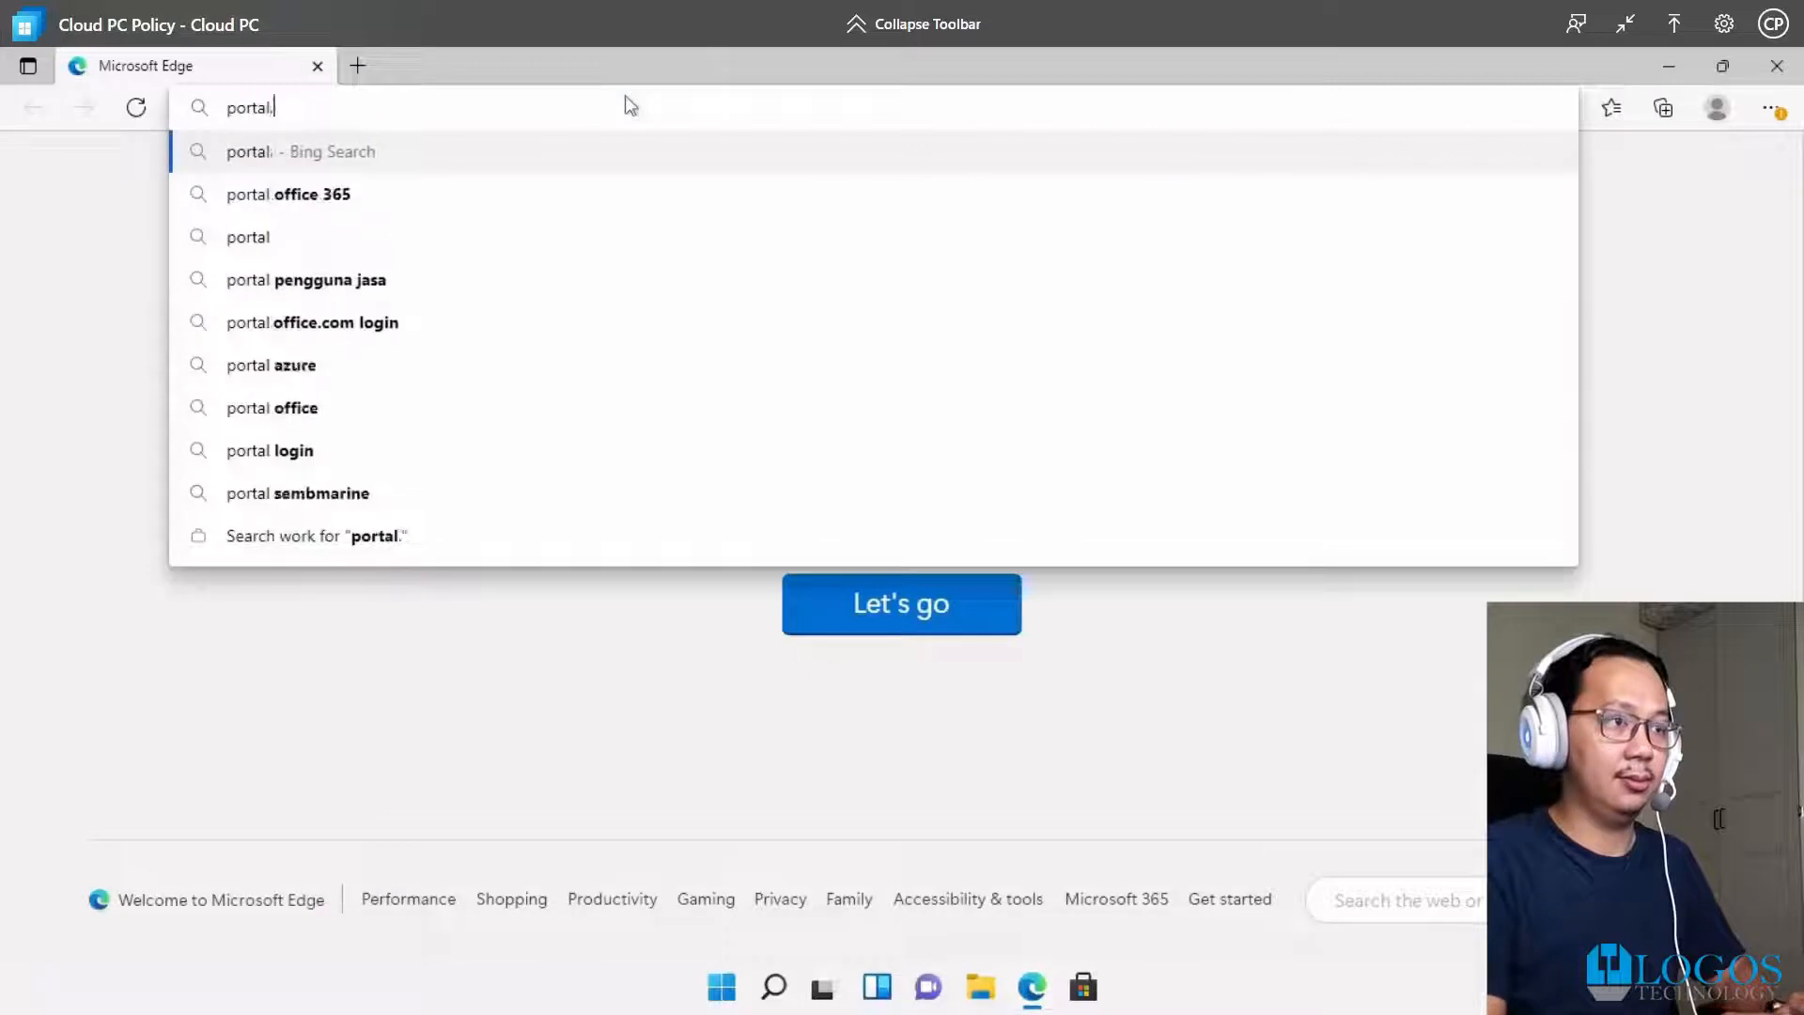
type("om")
key("Return")
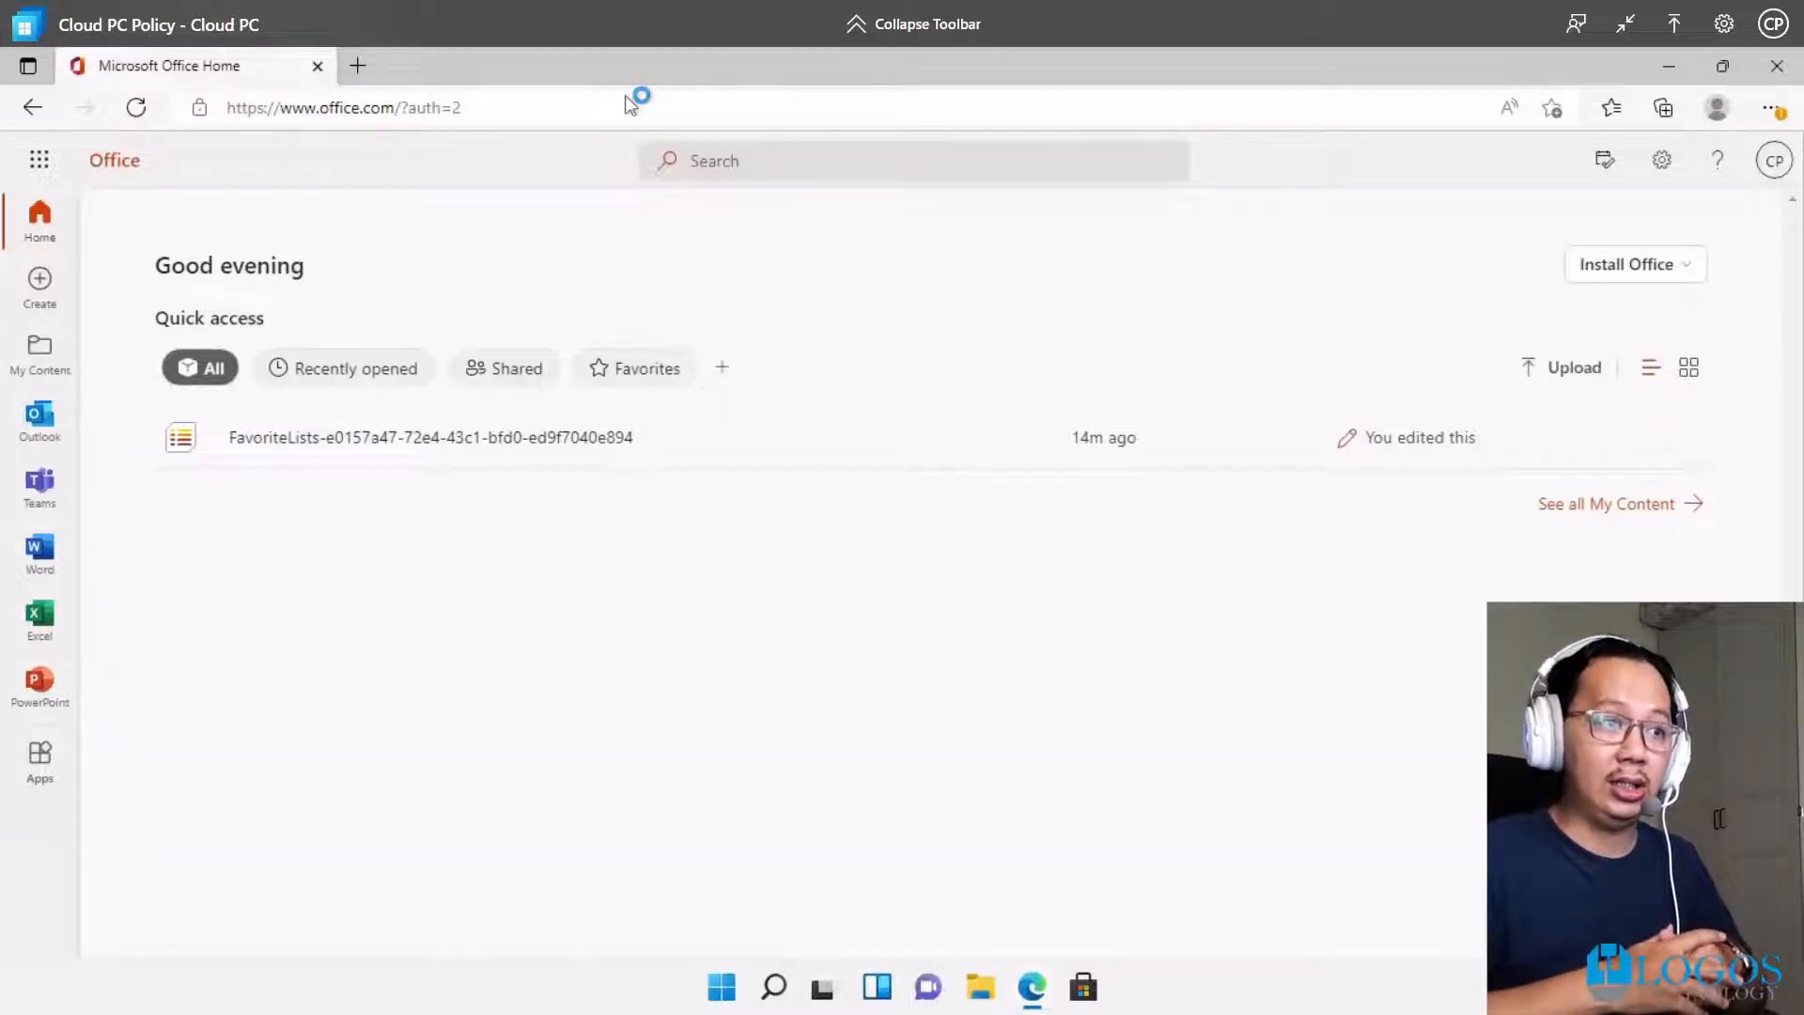
Launch Excel from the Cloud PC's pinned apps and dismiss the privacy notice
left_click(722, 989)
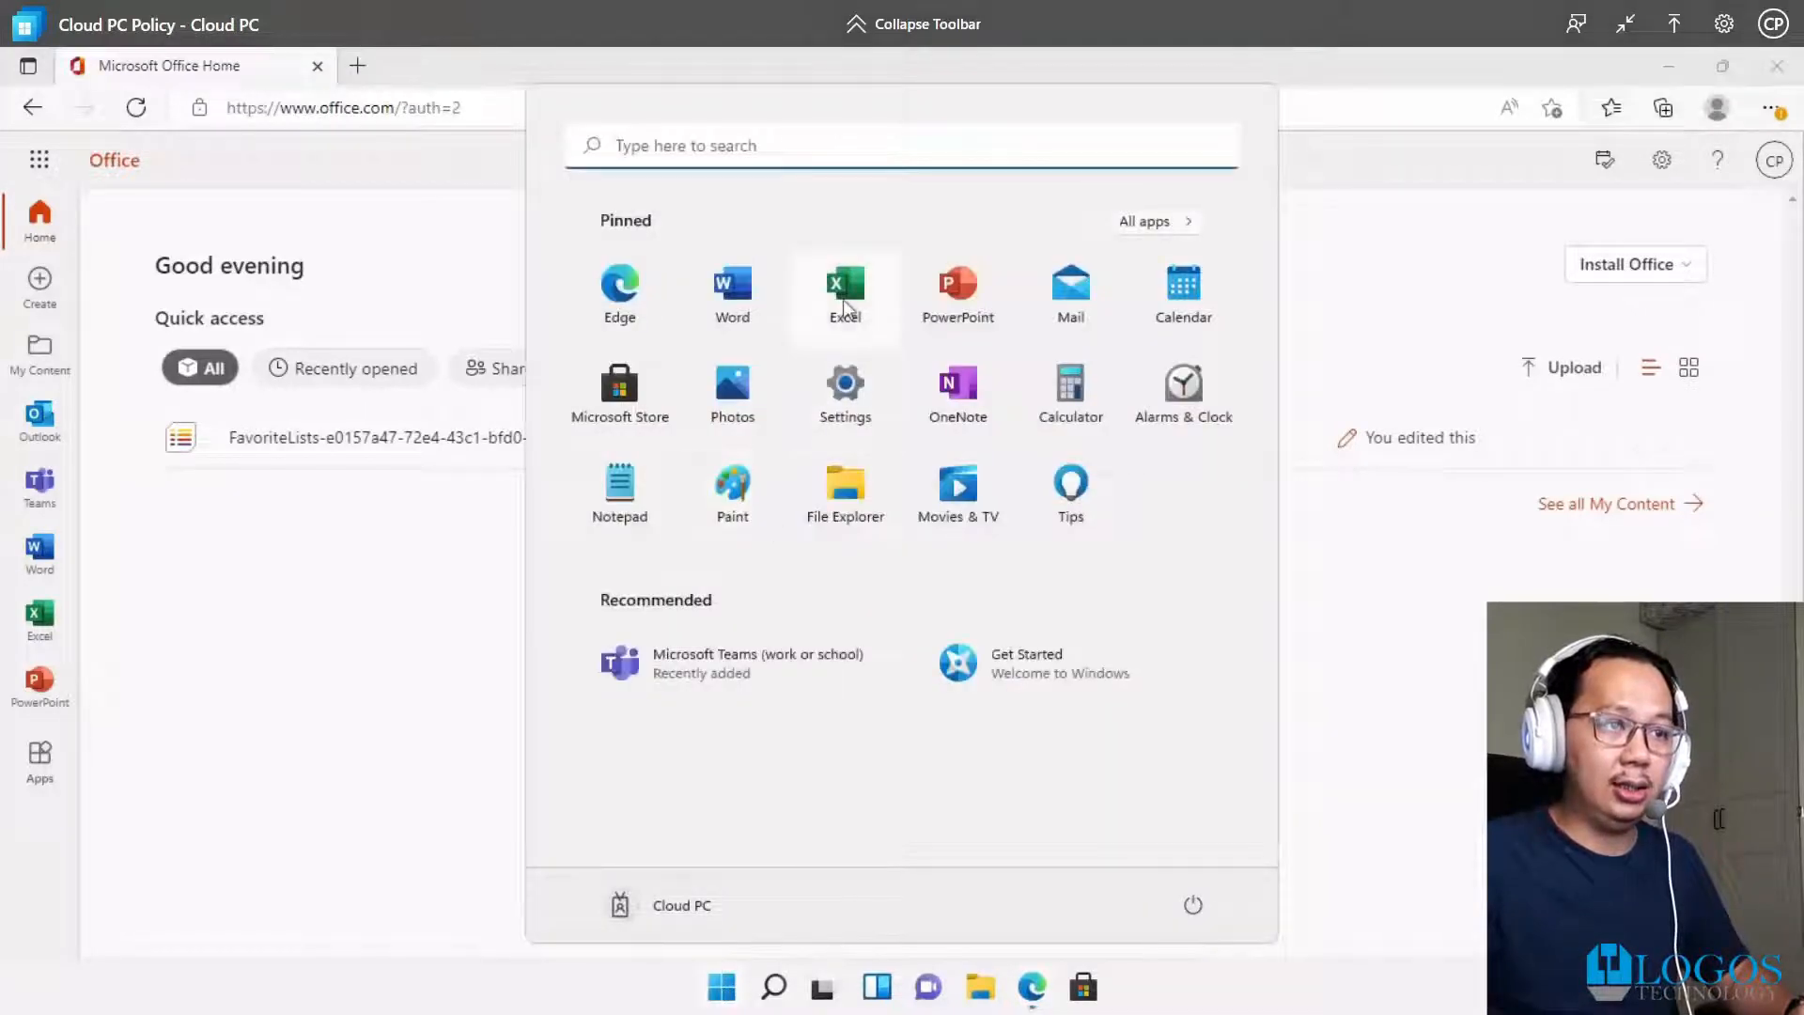
left_click(845, 299)
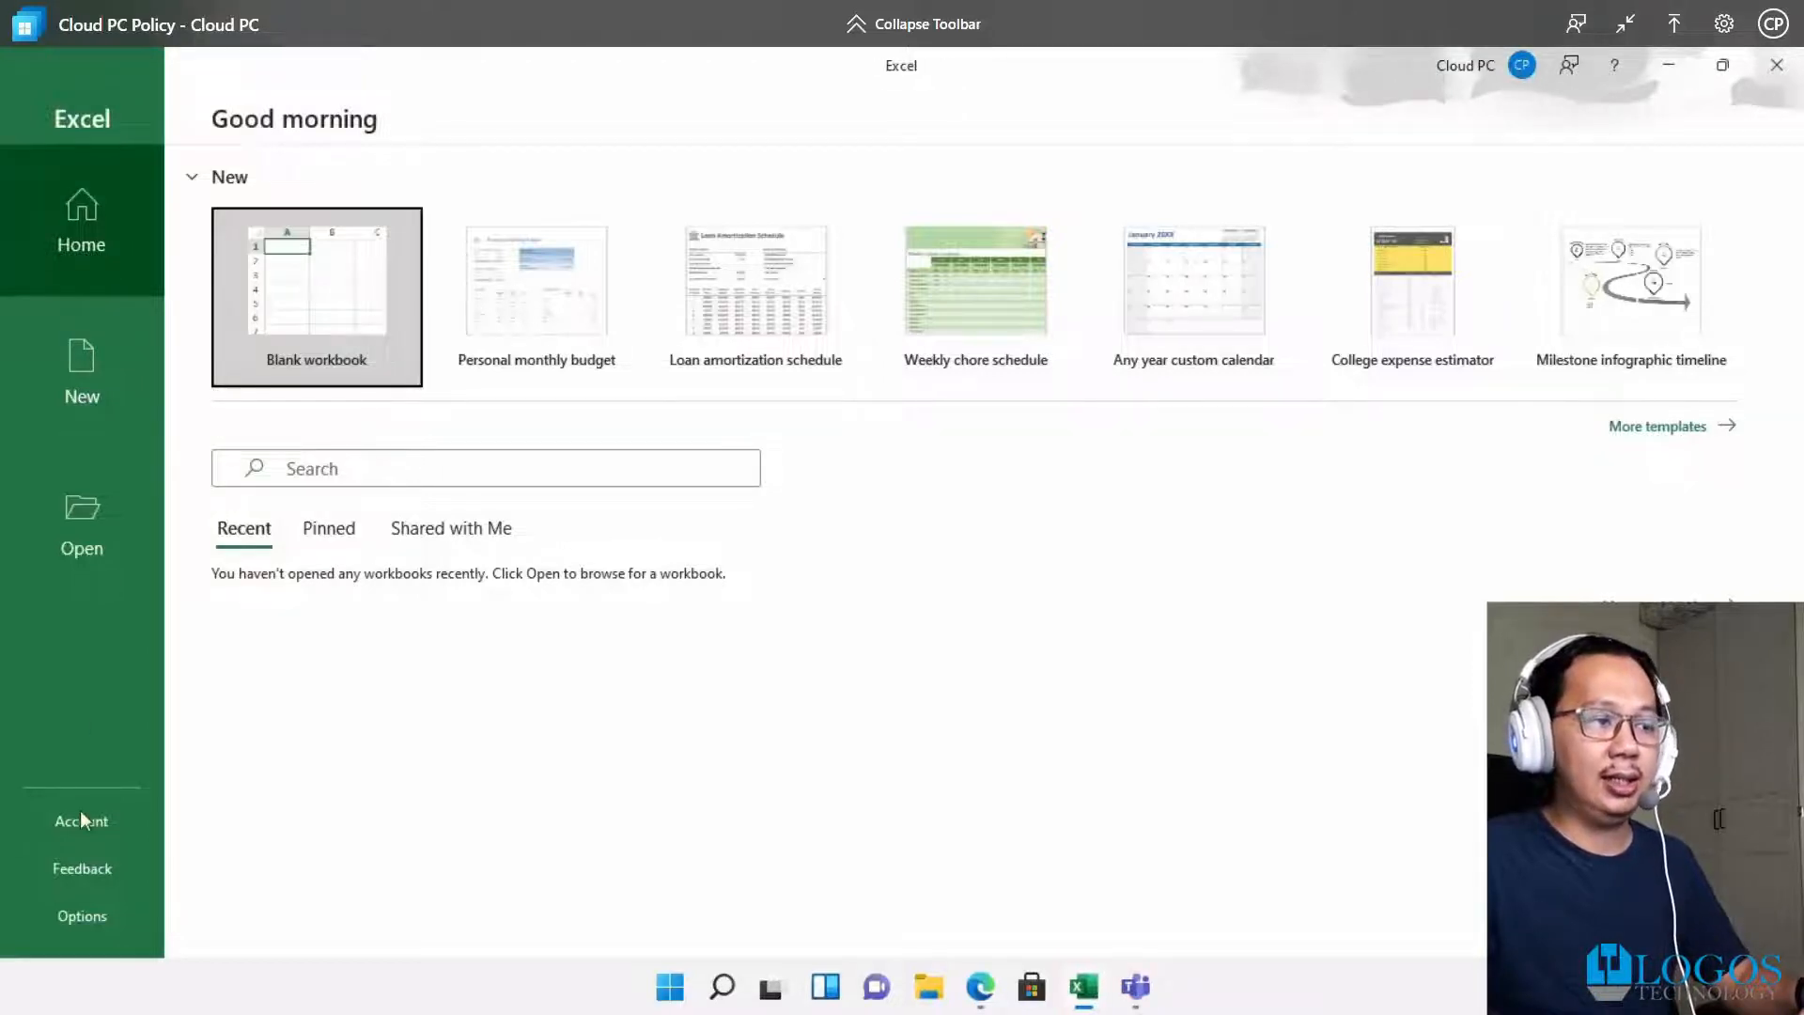
left_click(1389, 770)
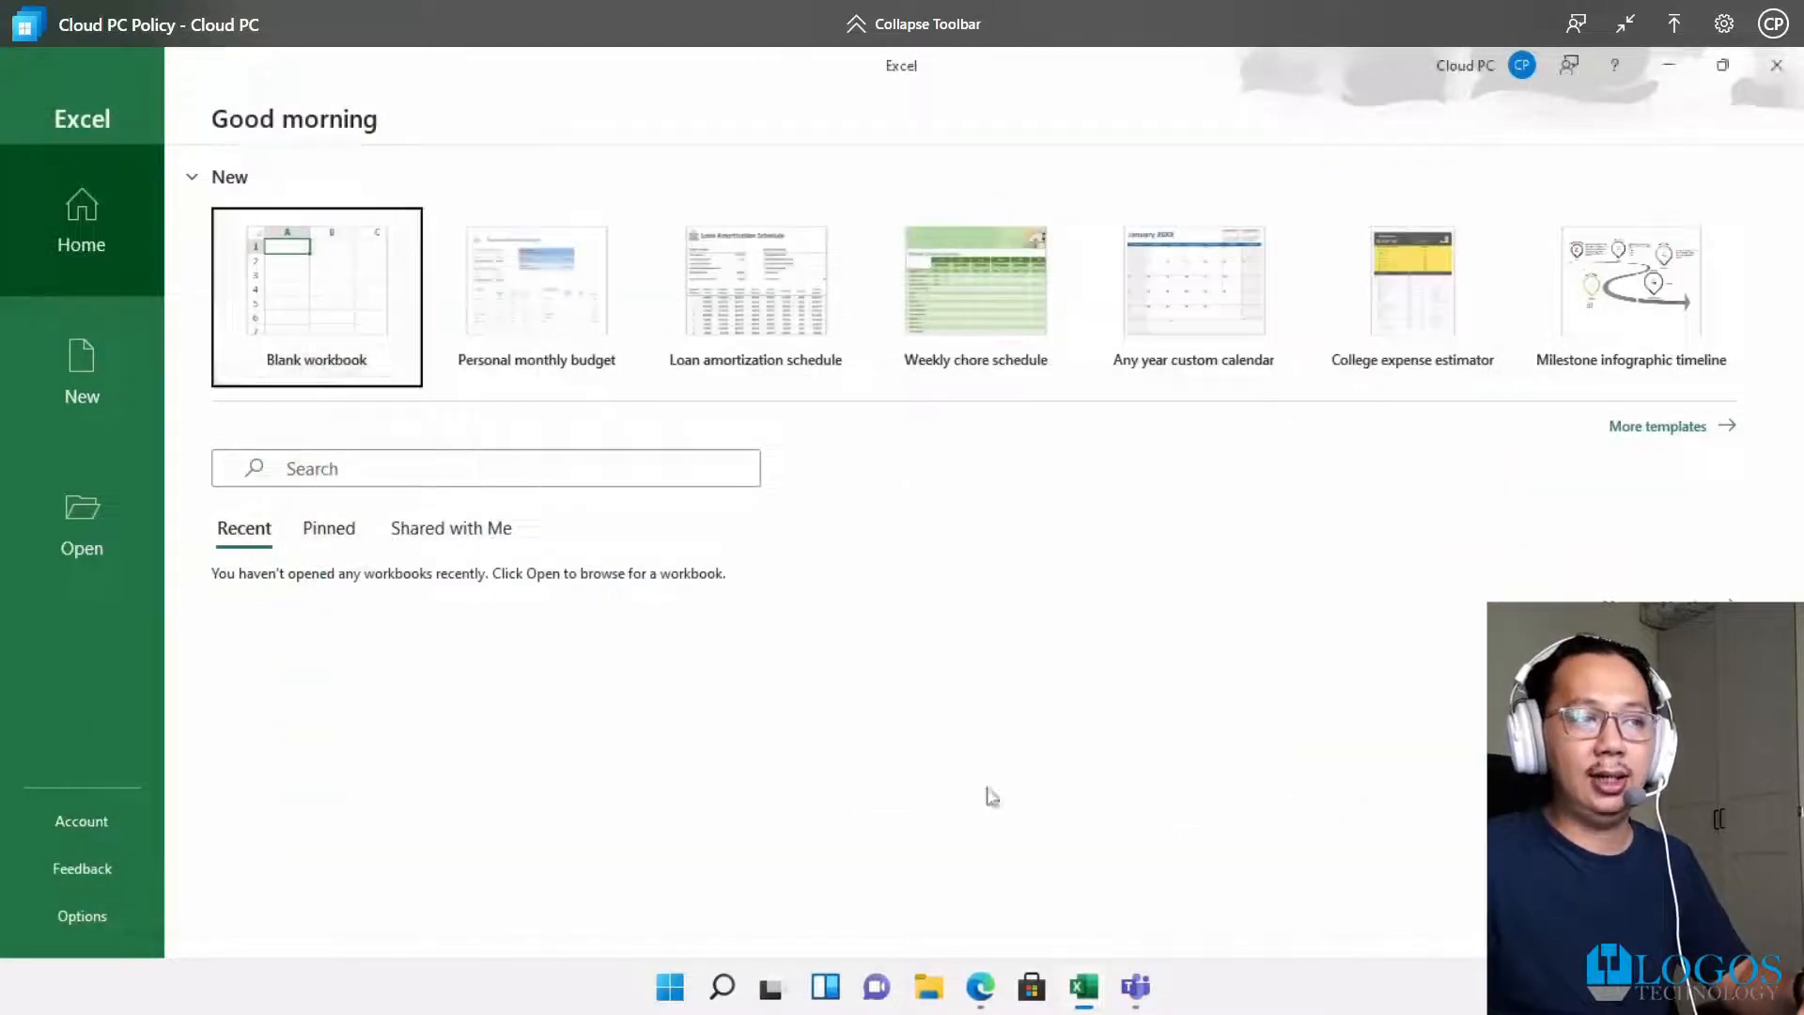
Switch to Teams, dismiss the settings tip, and view the signed-in account details
left_click(133, 821)
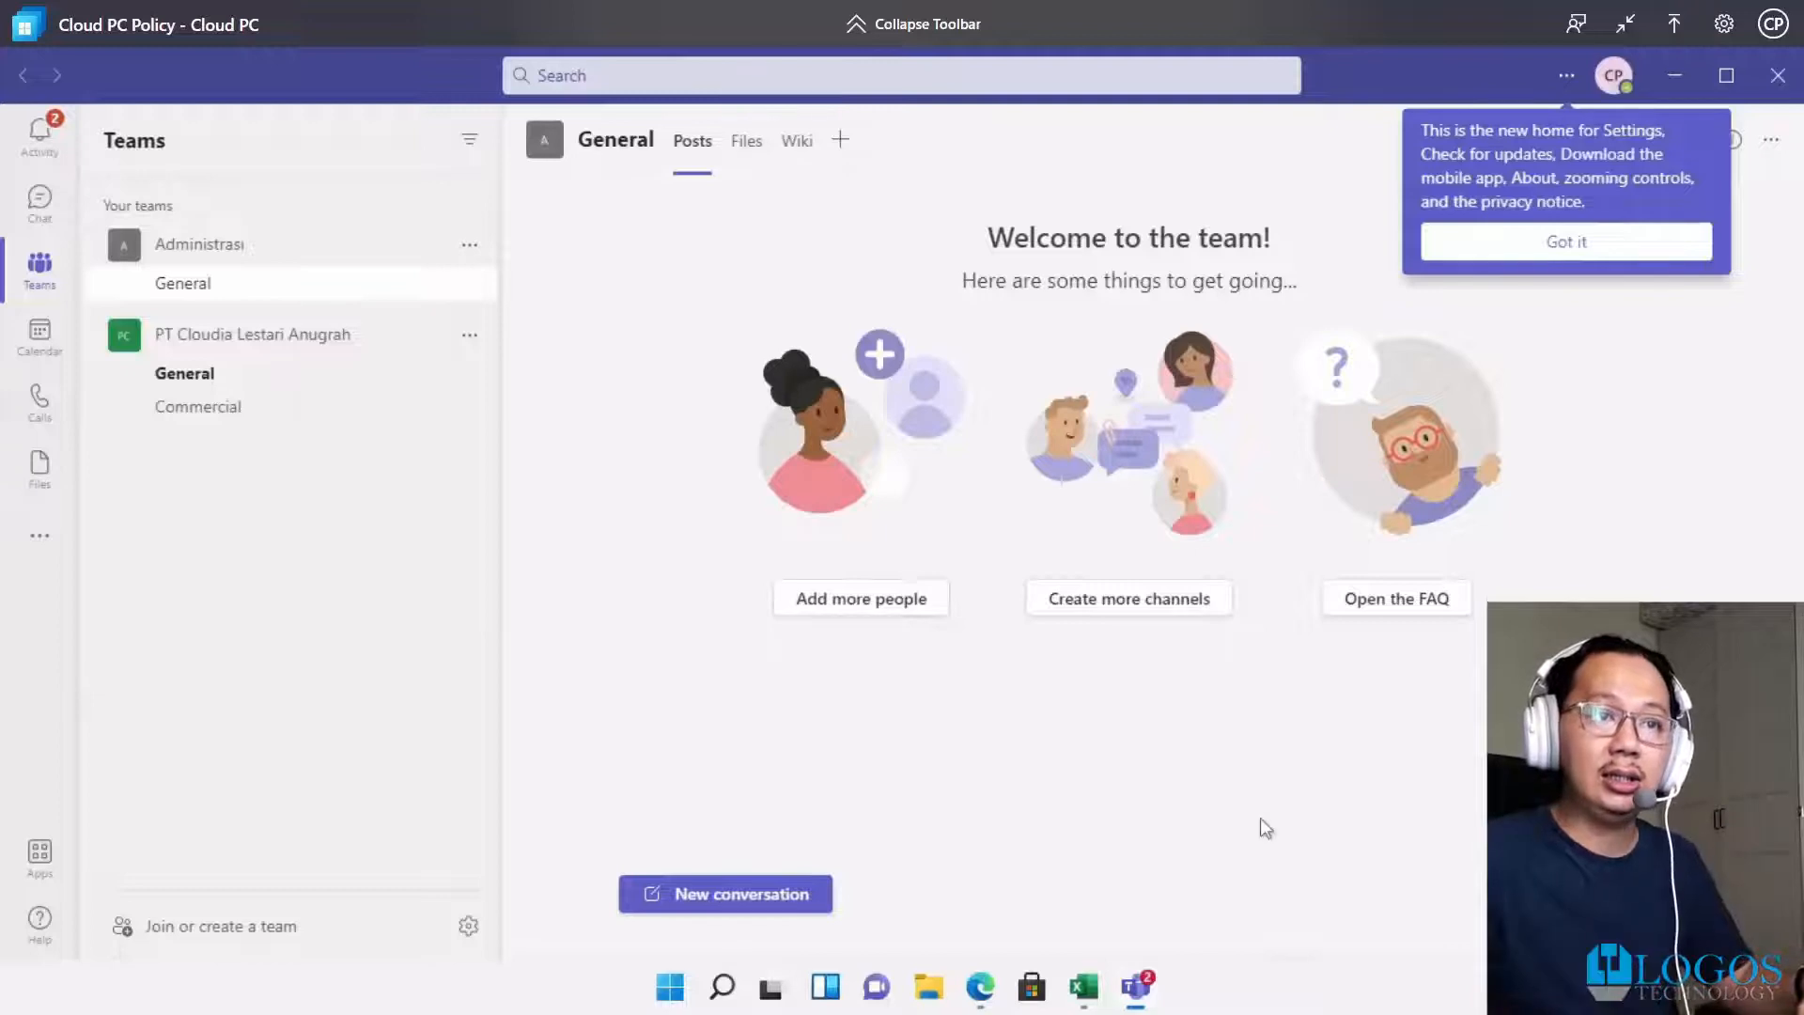
left_click(1610, 82)
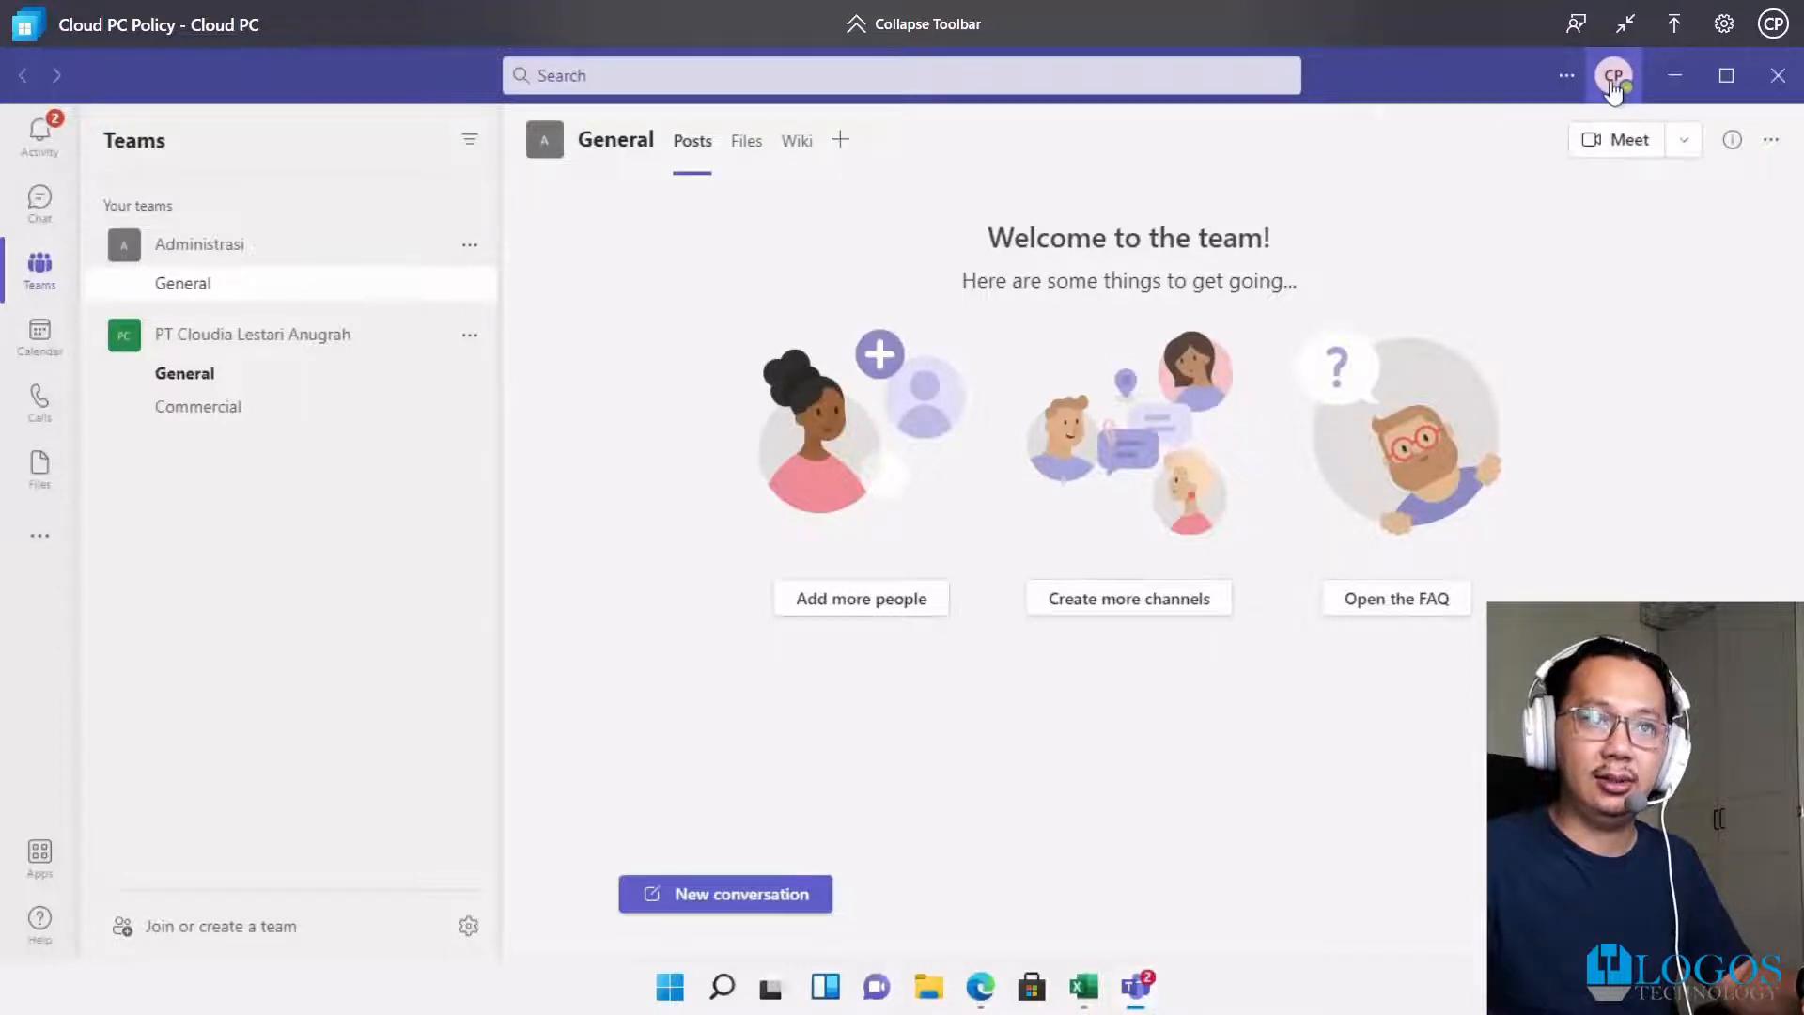
left_click(1613, 79)
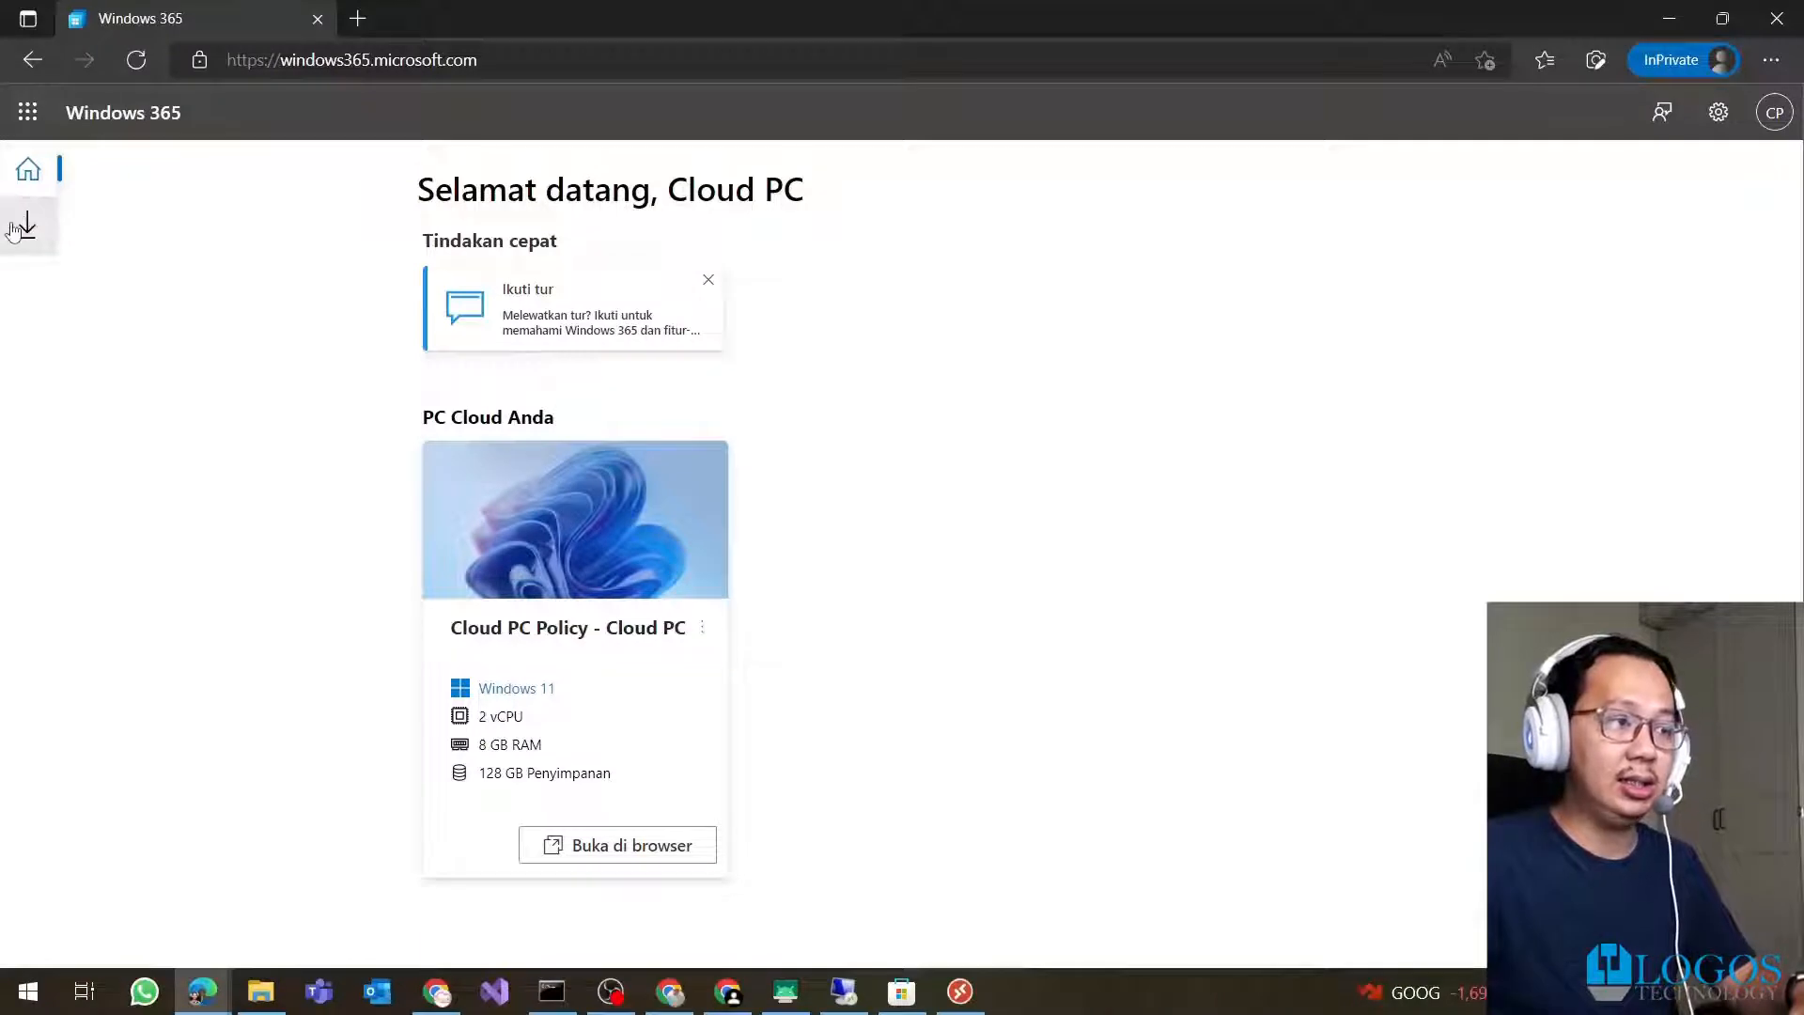
Show the Remote Desktop client downloads page, then switch to the installed Remote Desktop app
left_click(13, 231)
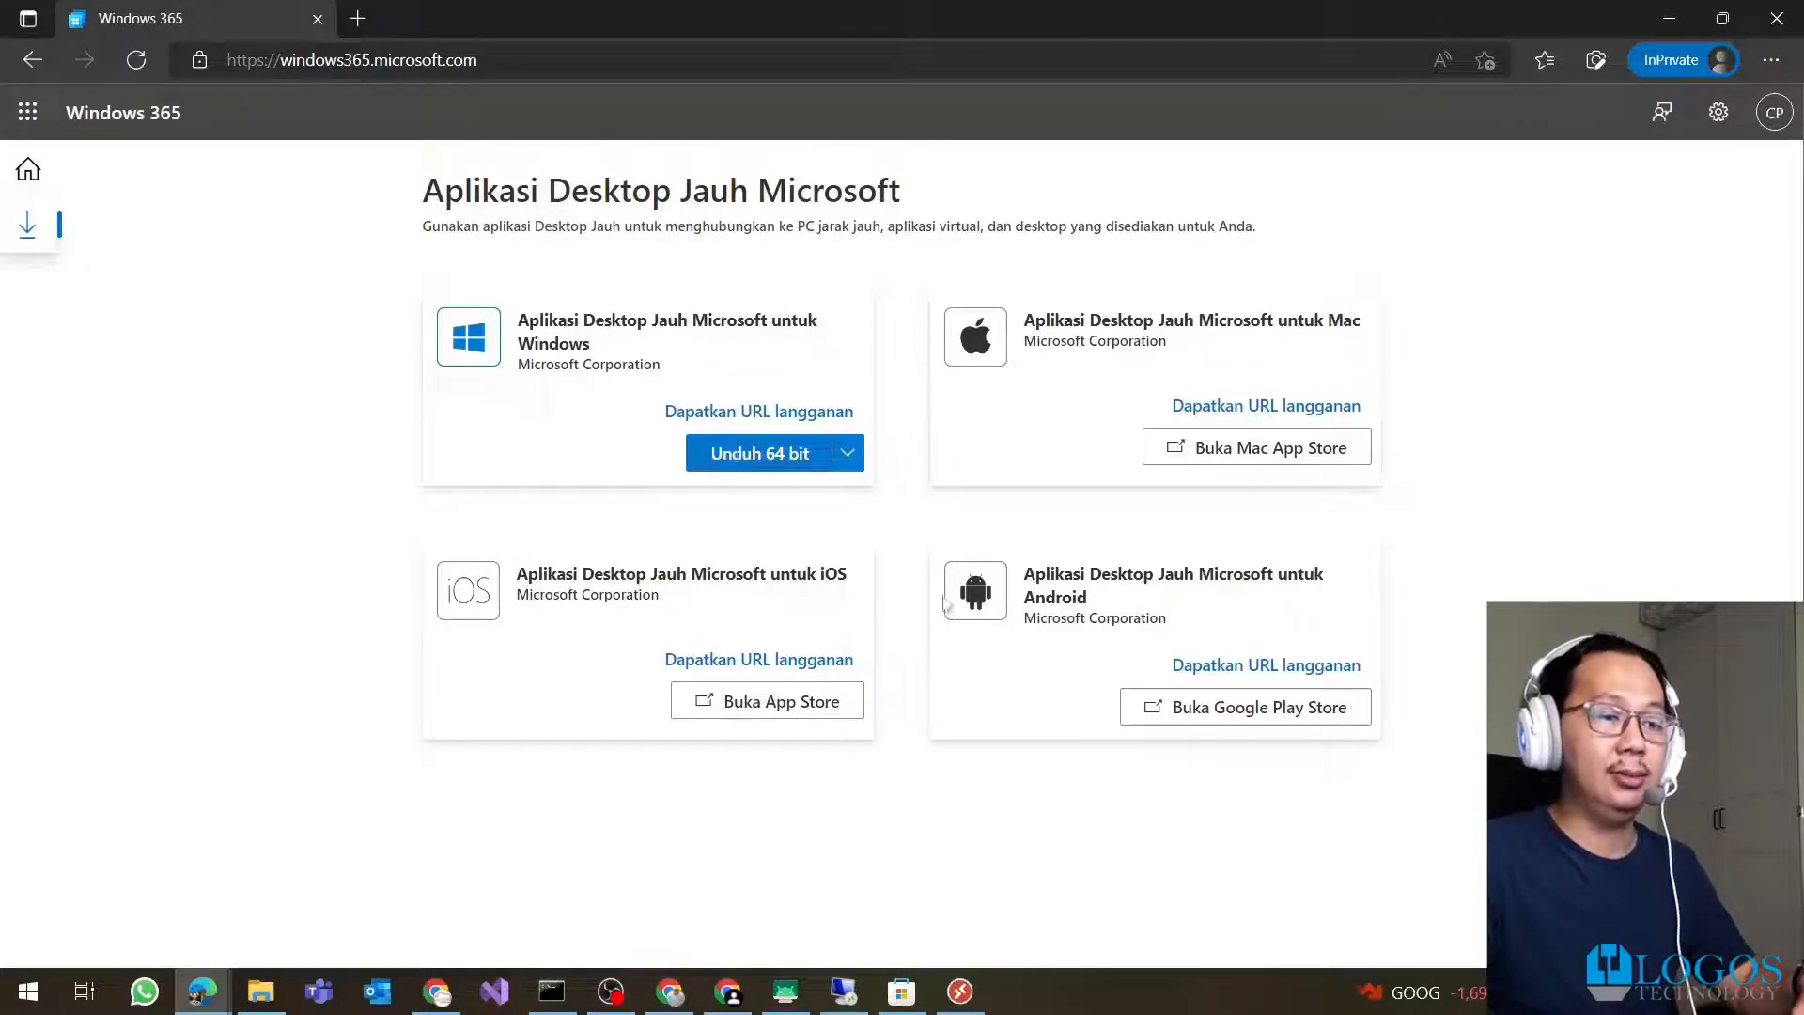
left_click(975, 1008)
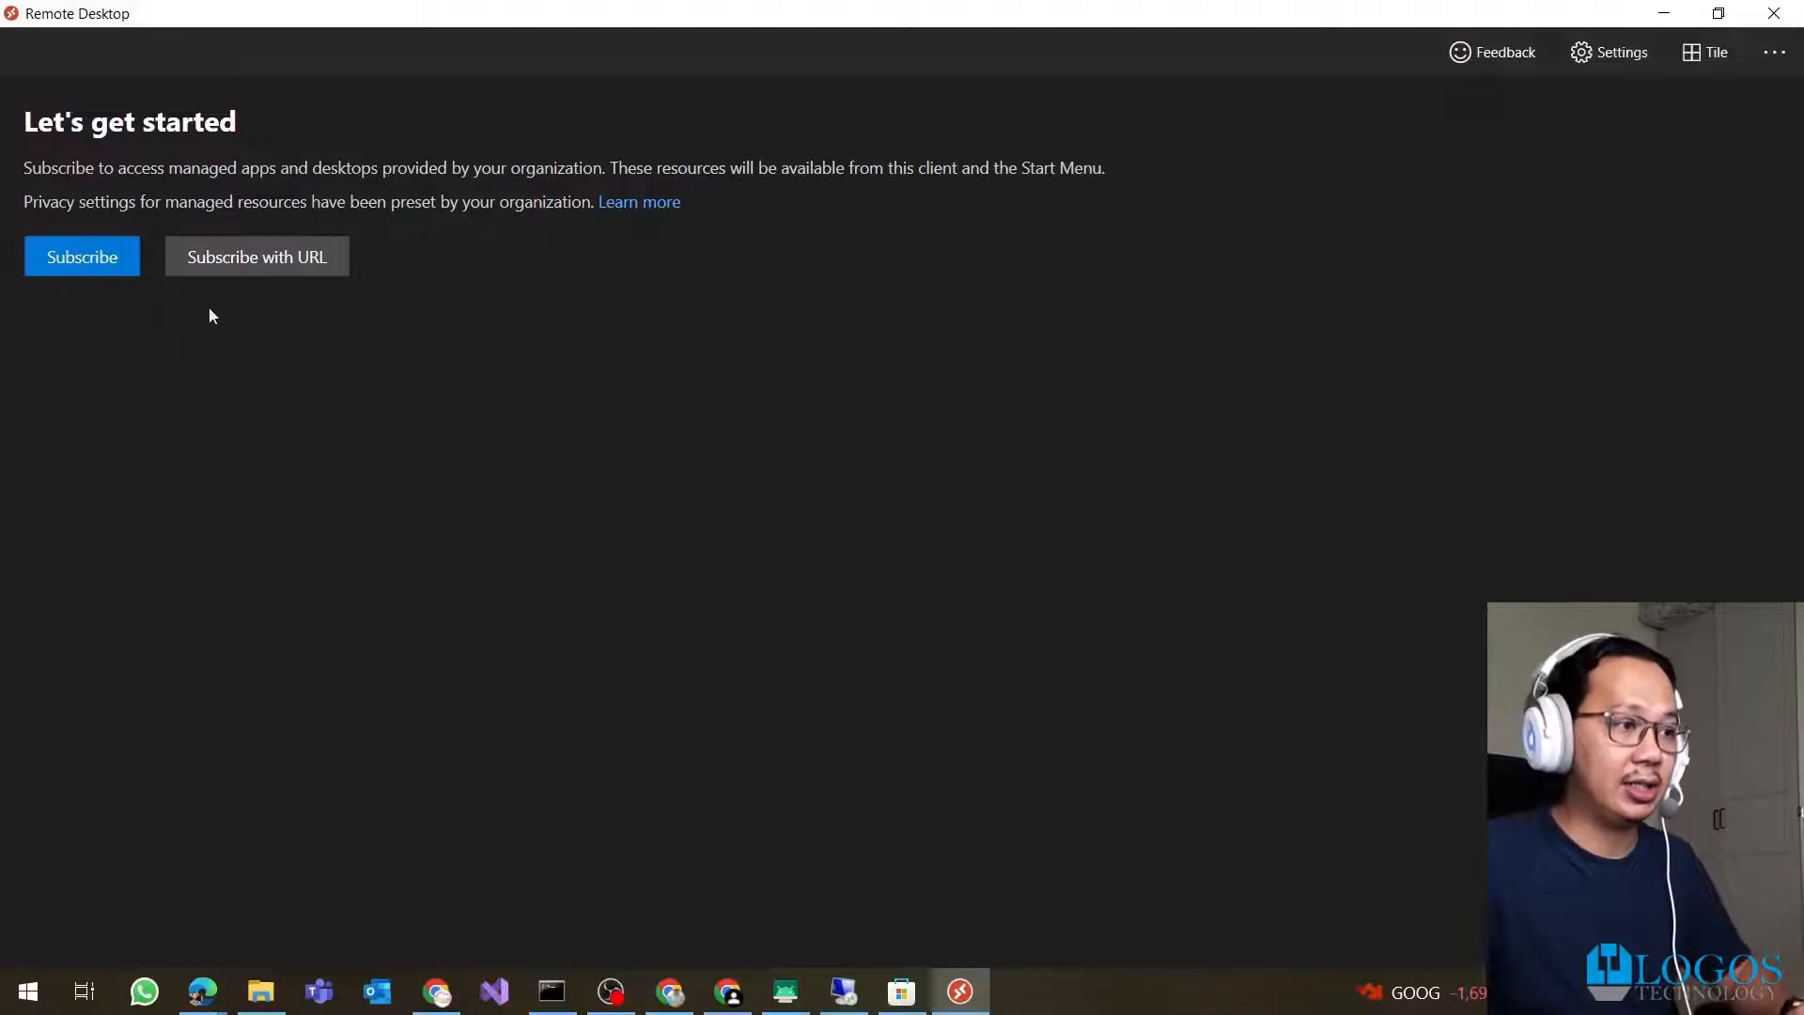
Subscribe Remote Desktop using the work account e-mail to list the Cloud PC Enterprise desktop
left_click(120, 273)
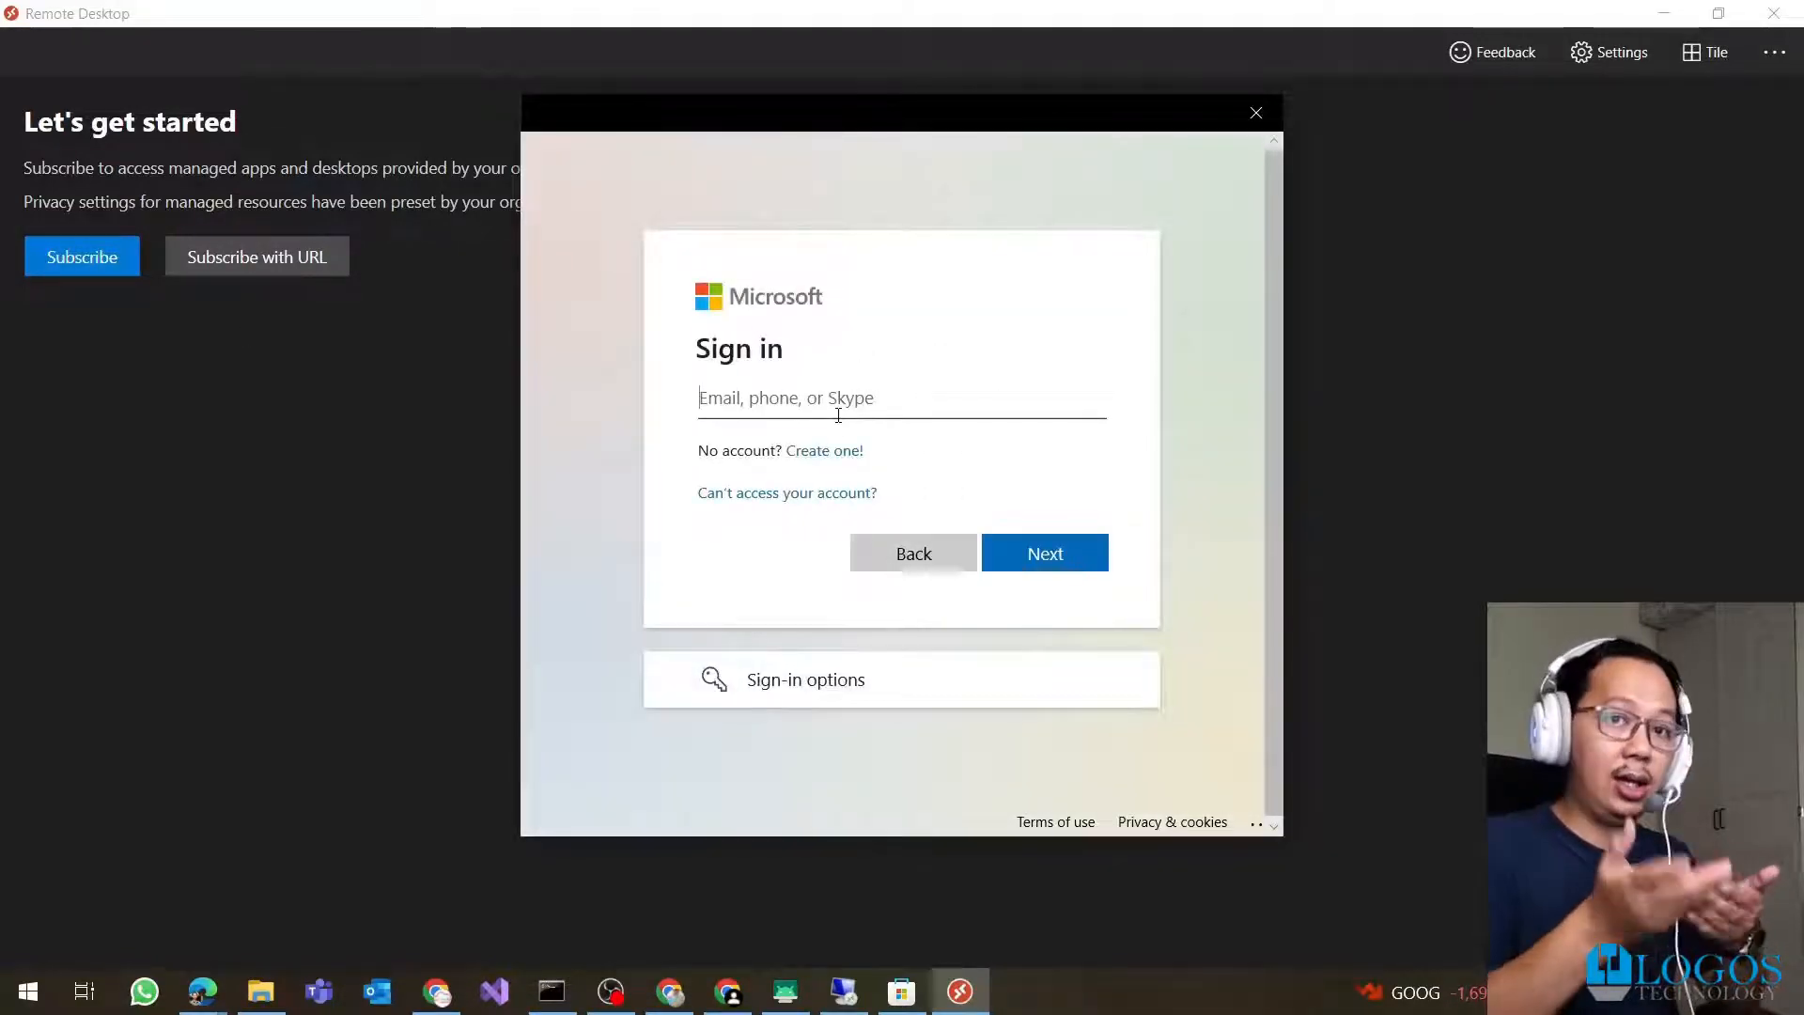
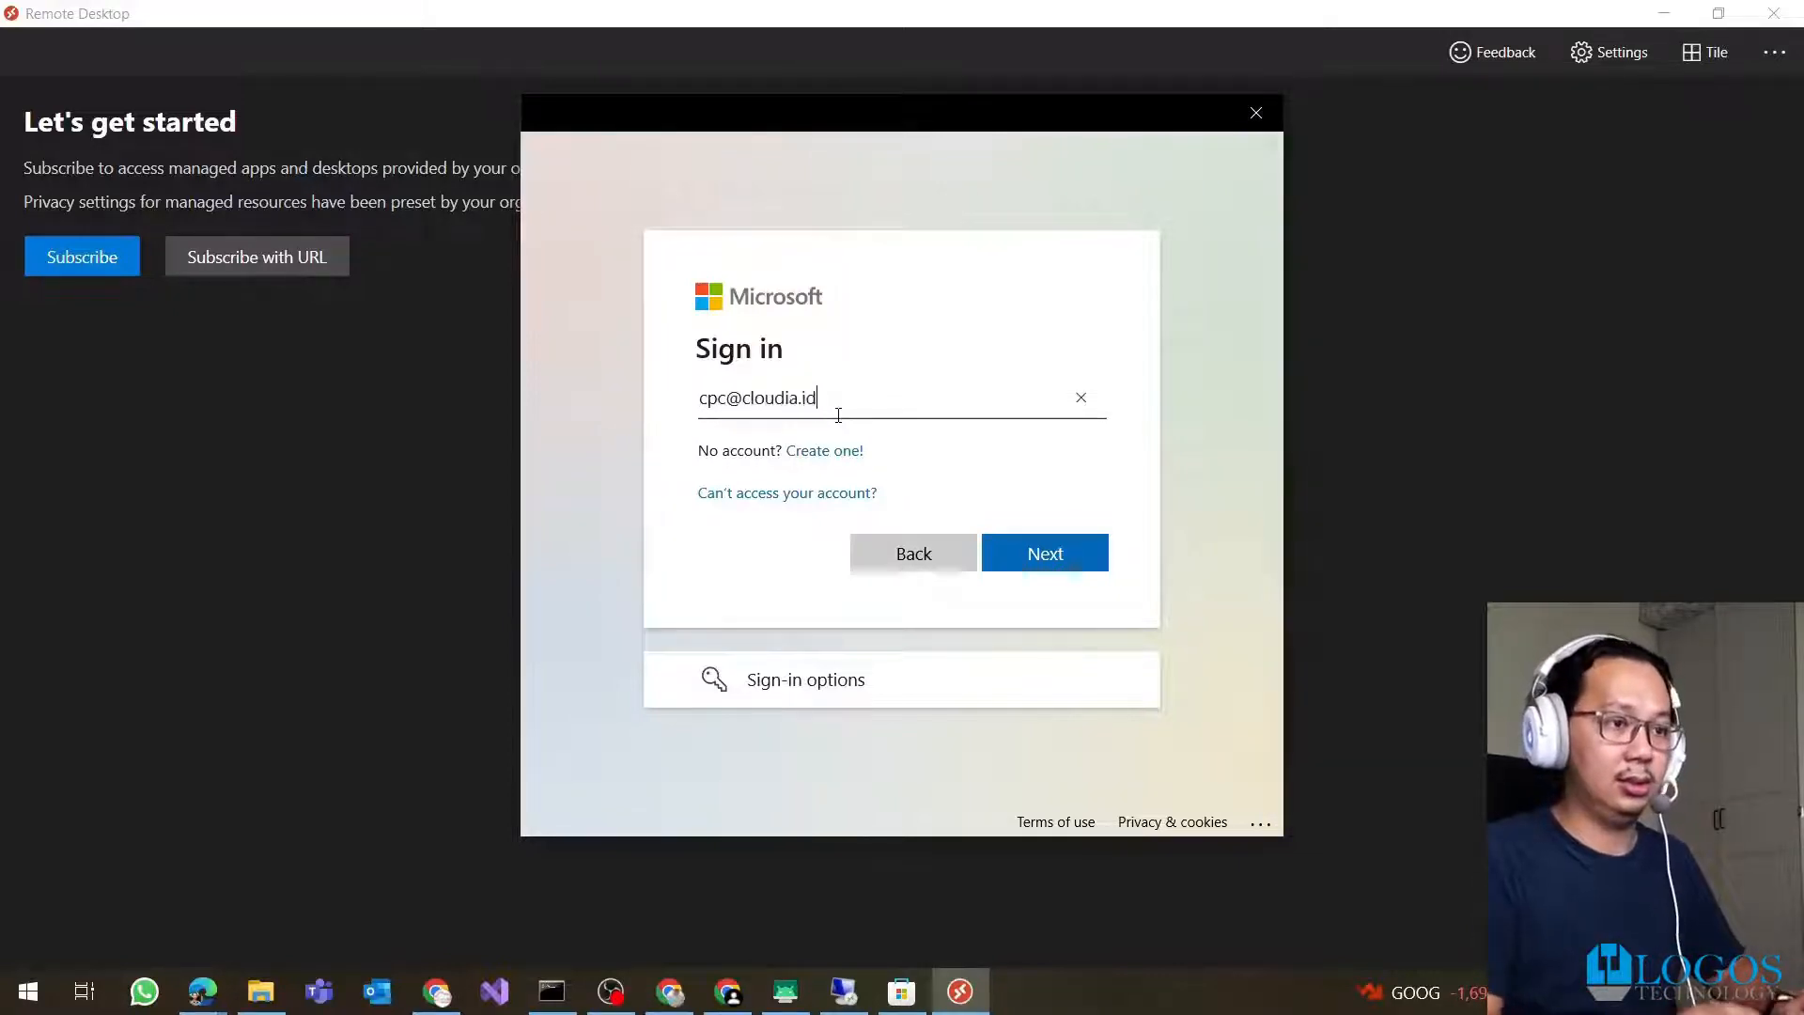
key("Return")
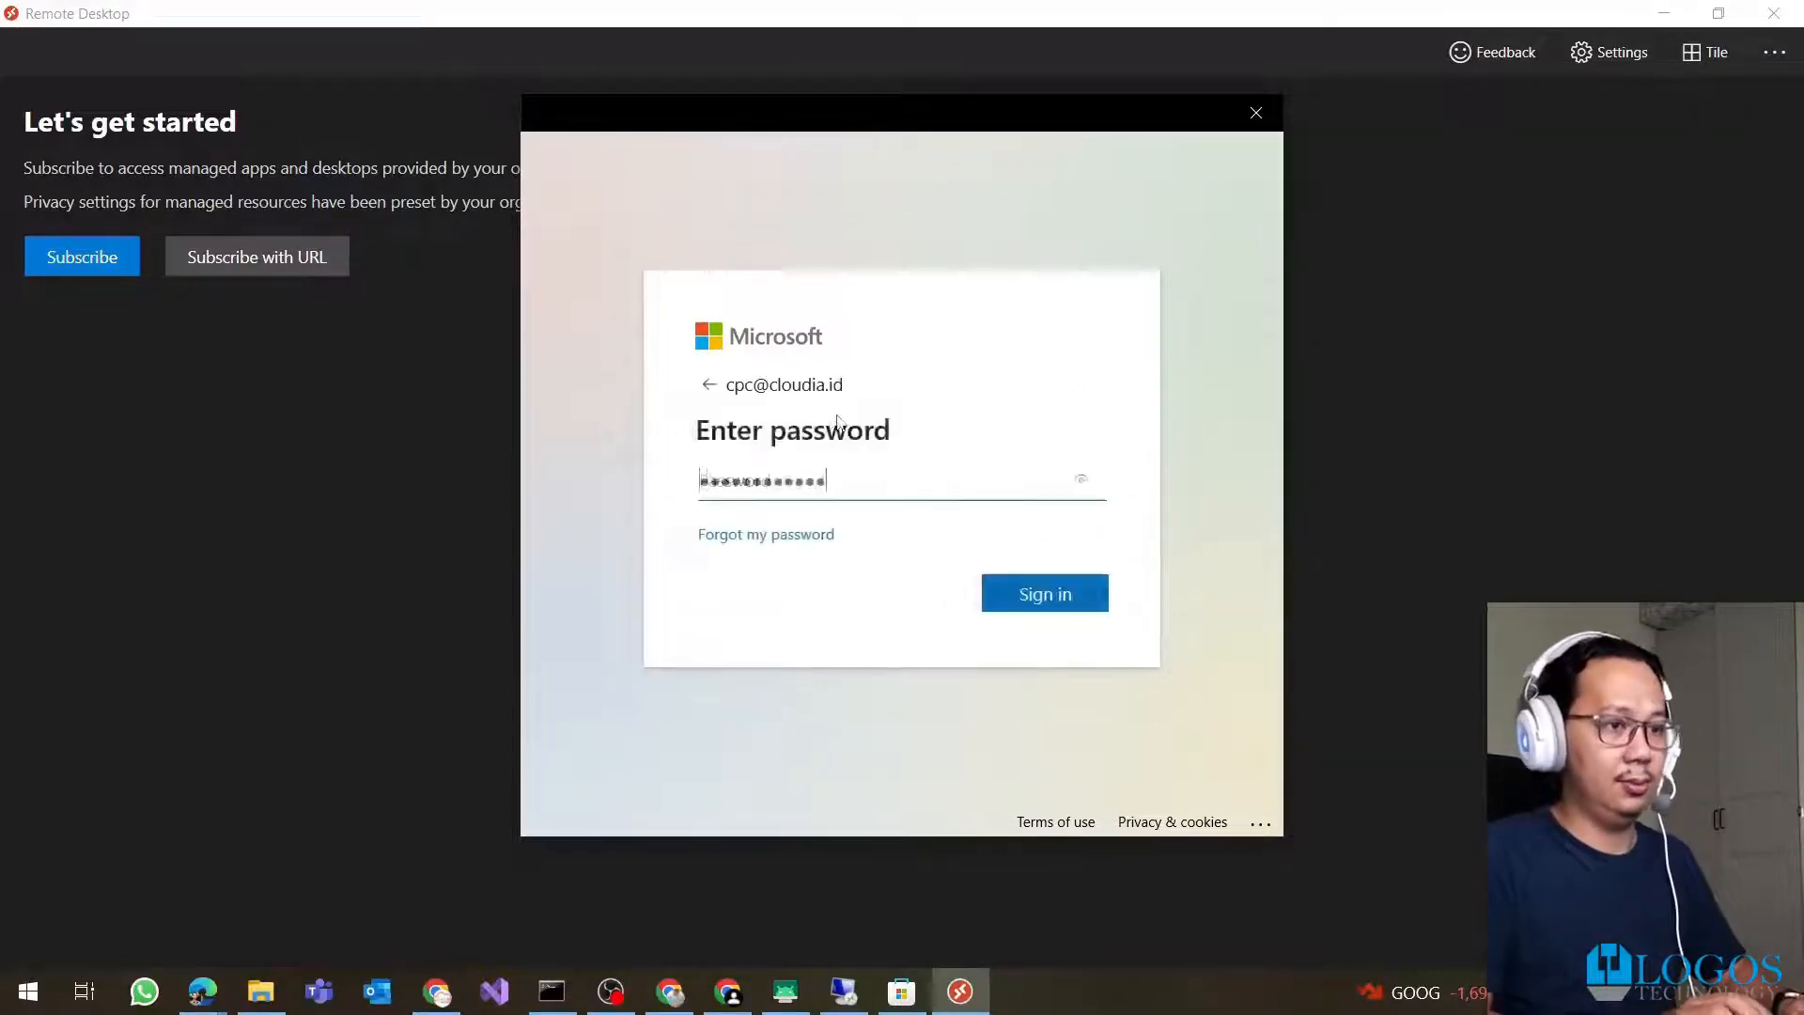
key("Return")
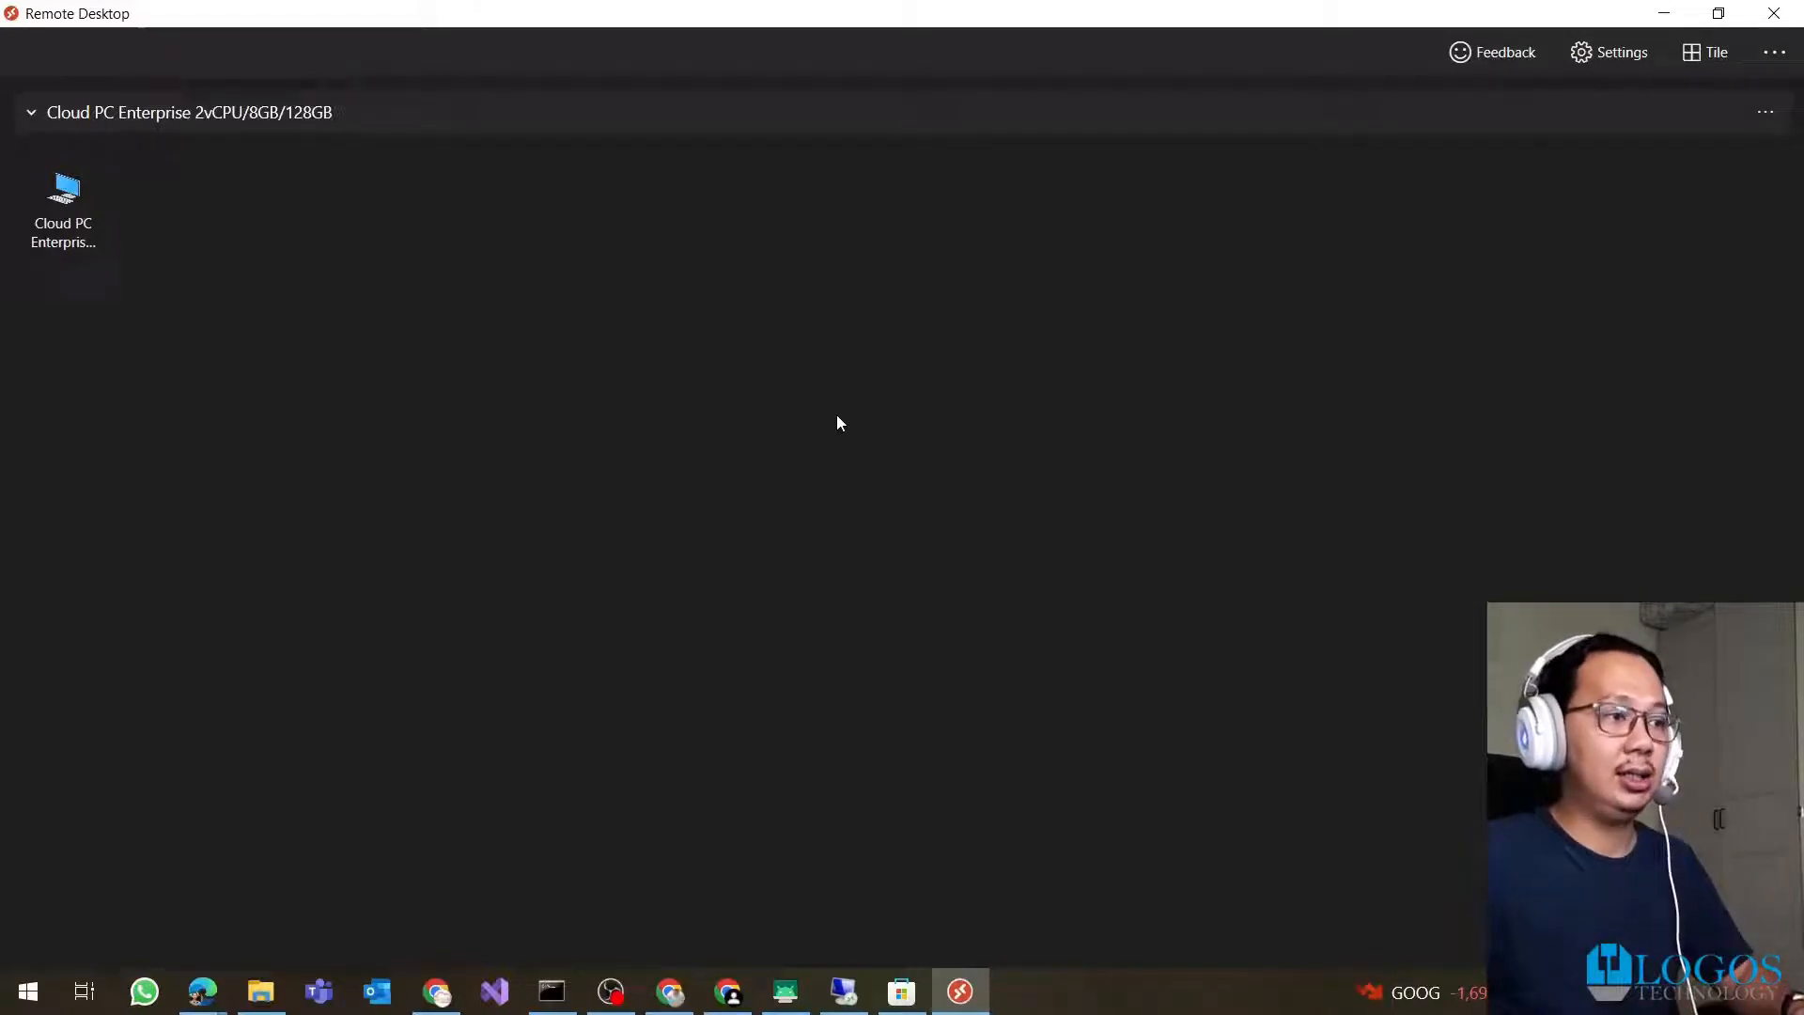
Connect to the Cloud PC Enterprise 2vCPU/8GB/128GB desktop, entering the account password with Remember me ticked
left_click(85, 230)
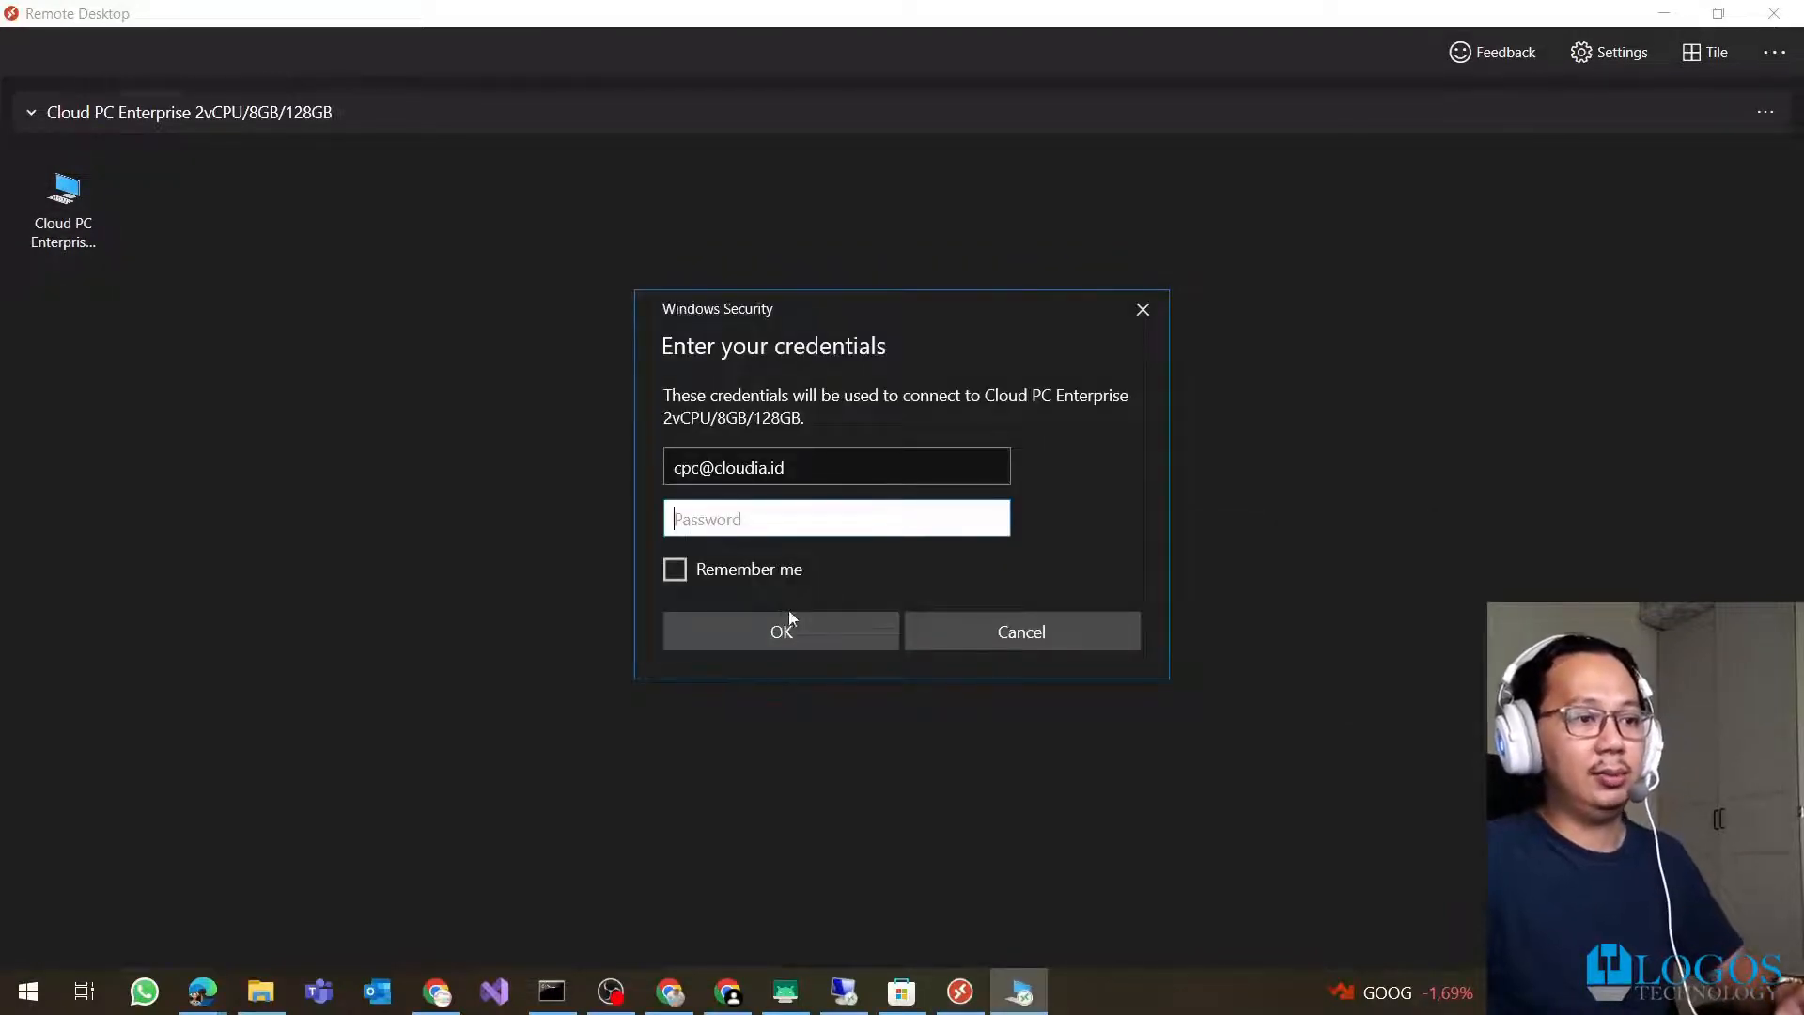
left_click(774, 577)
left_click(785, 526)
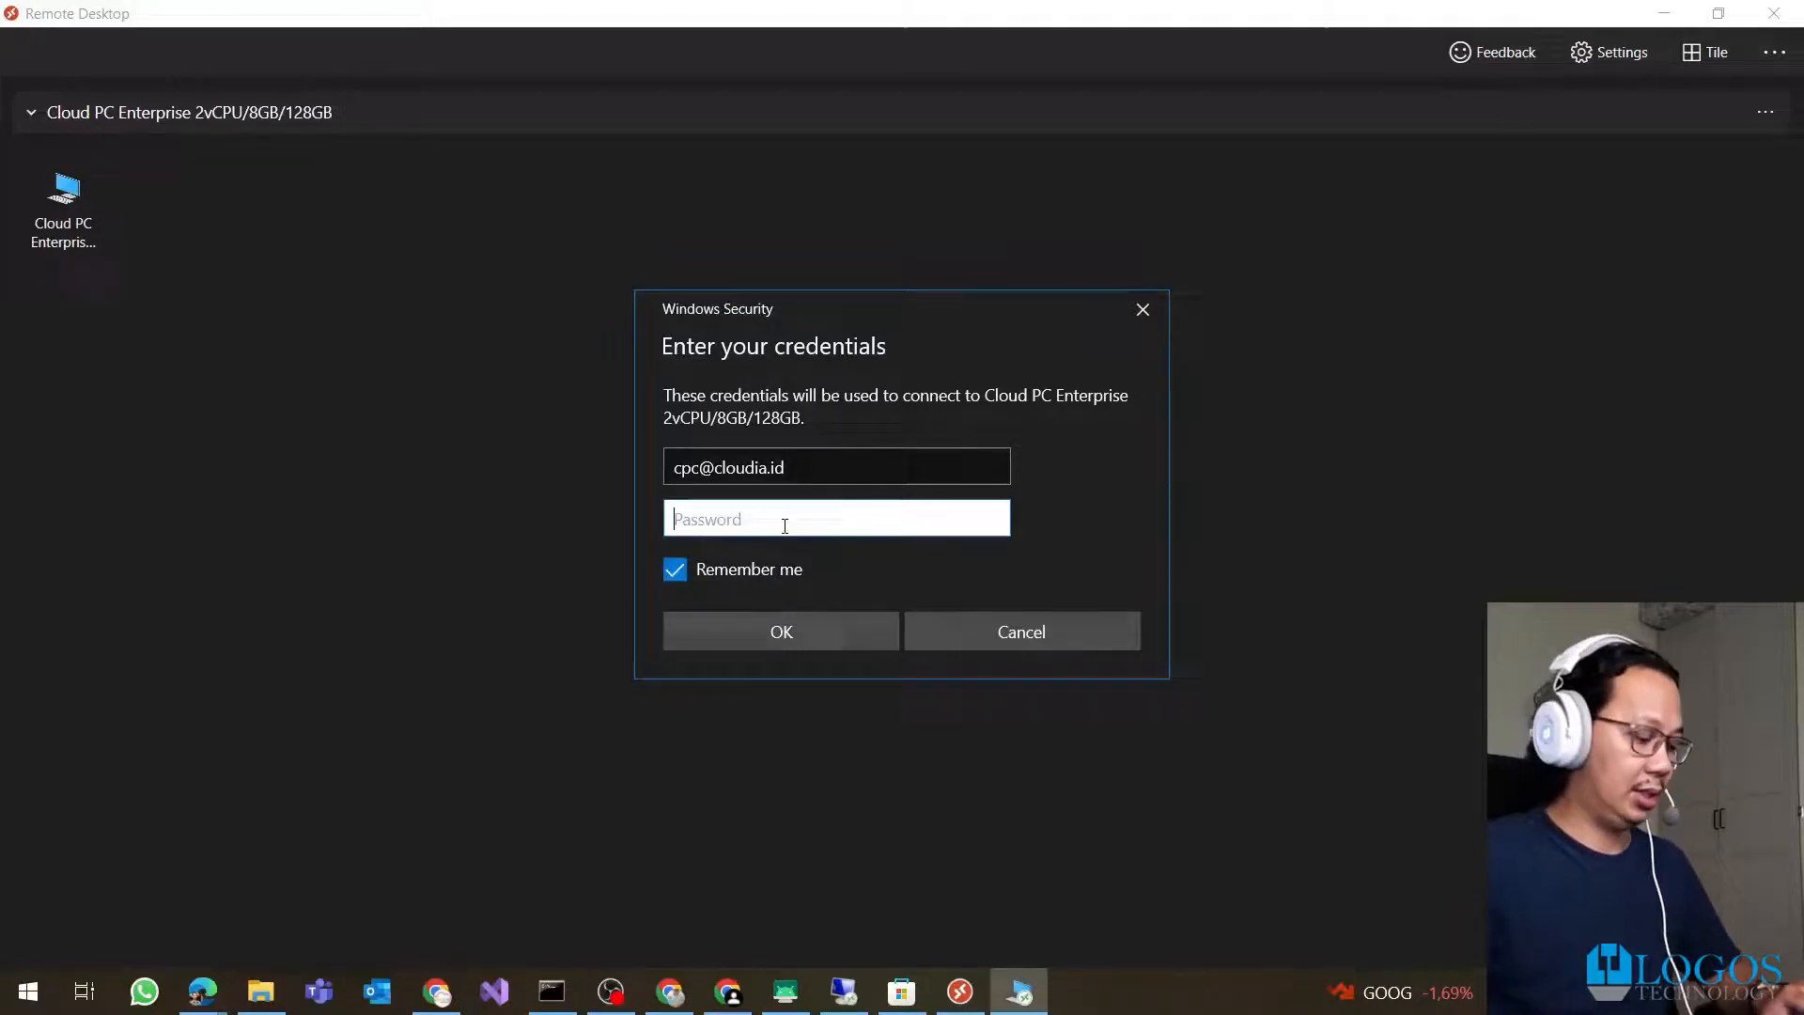
type("•••••••••")
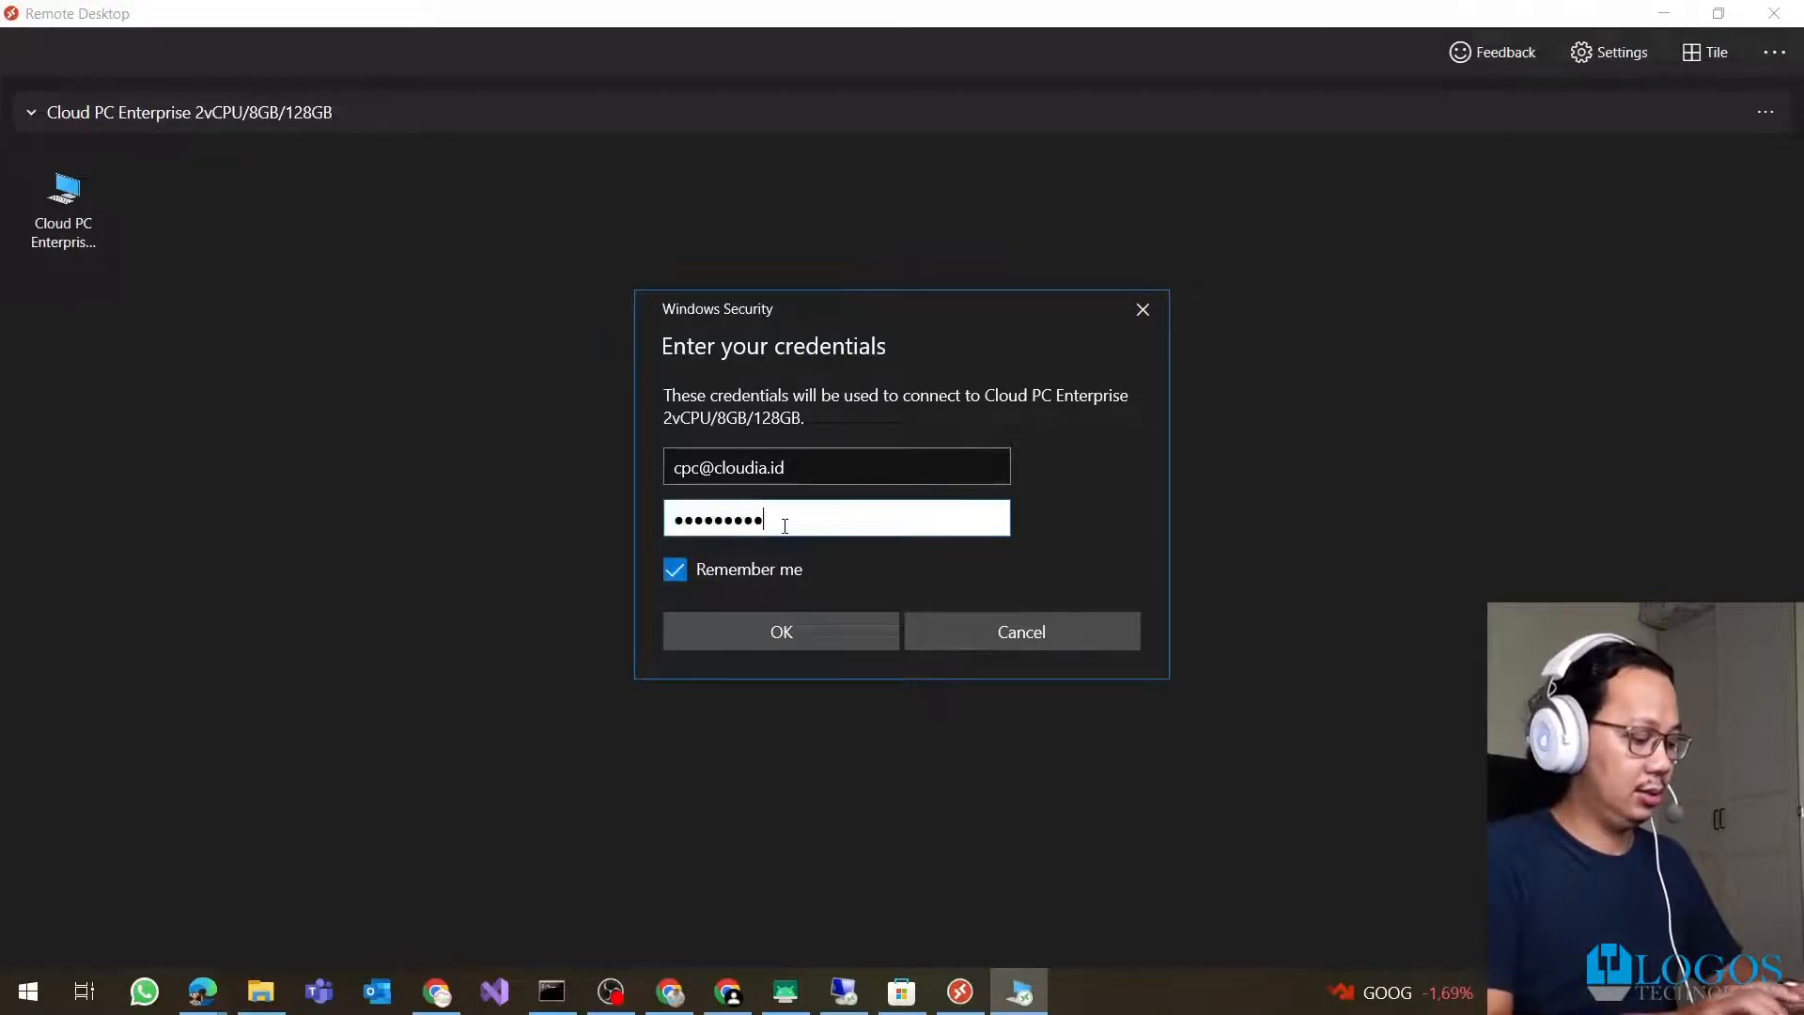
type("•••")
key("Return")
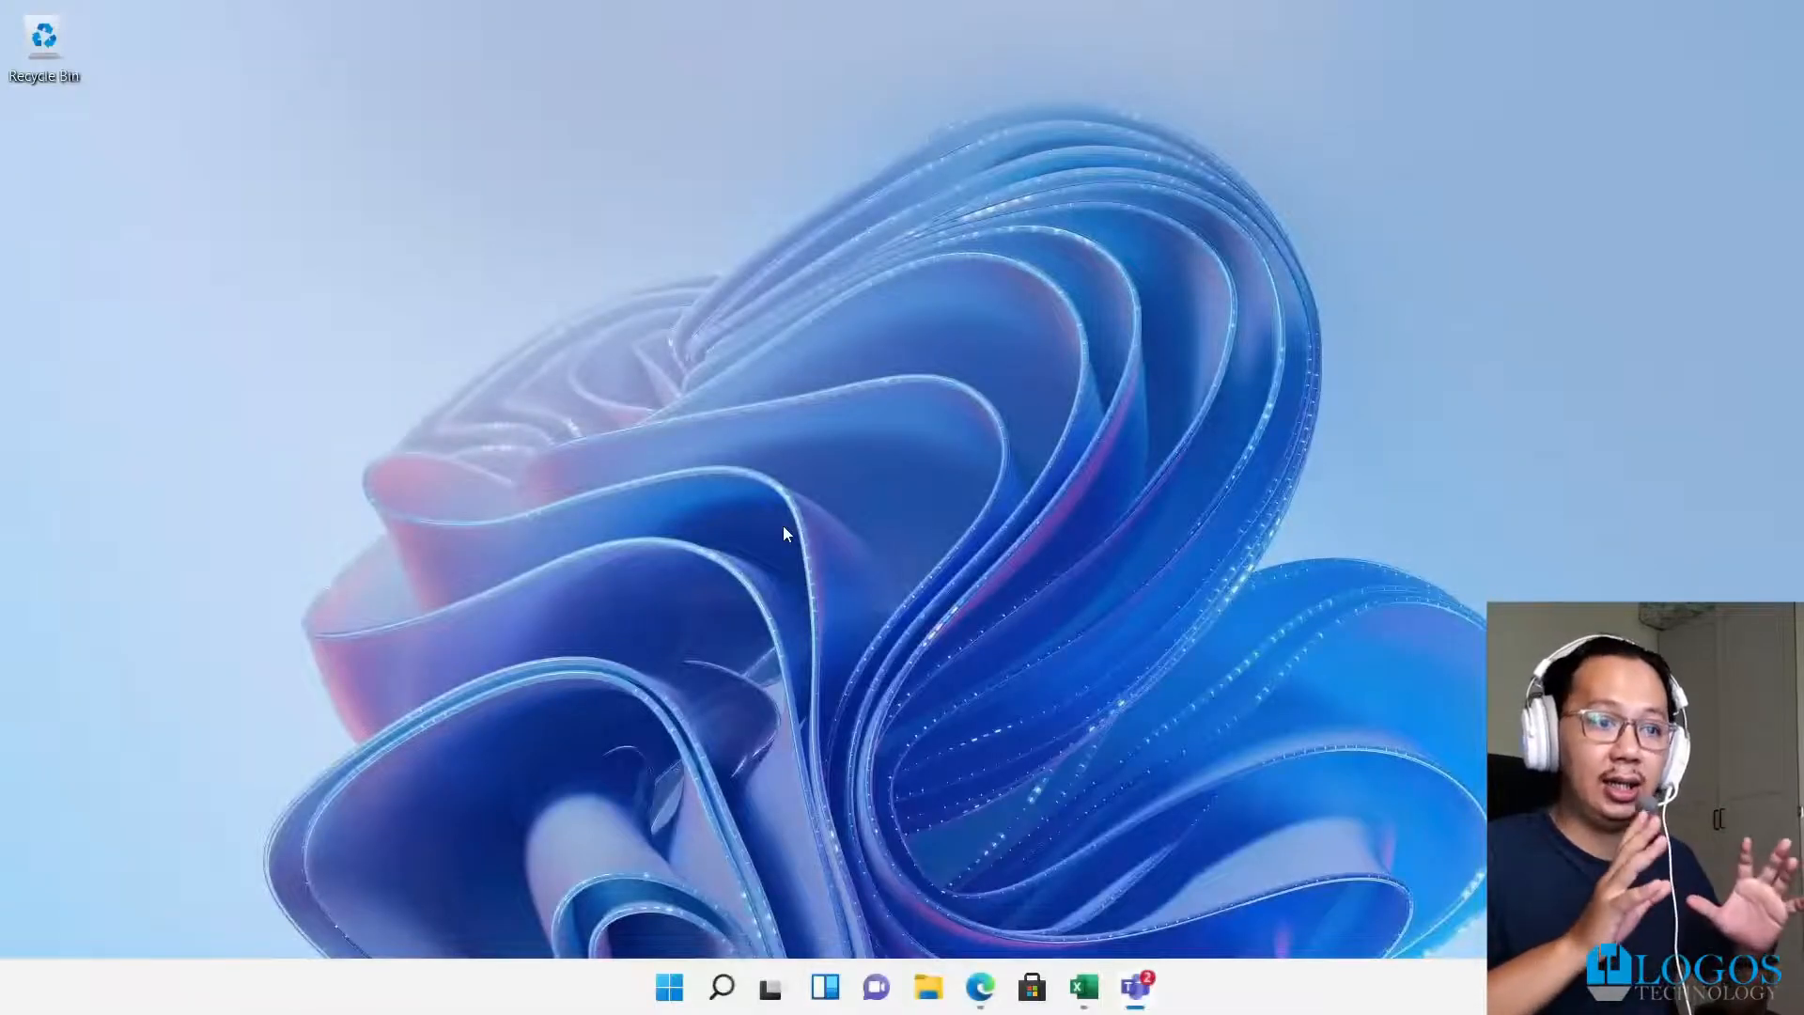
In the Cloud PC's File Explorer, open the redirected drive C on SAGI-5415-V2 via This PC
left_click(925, 990)
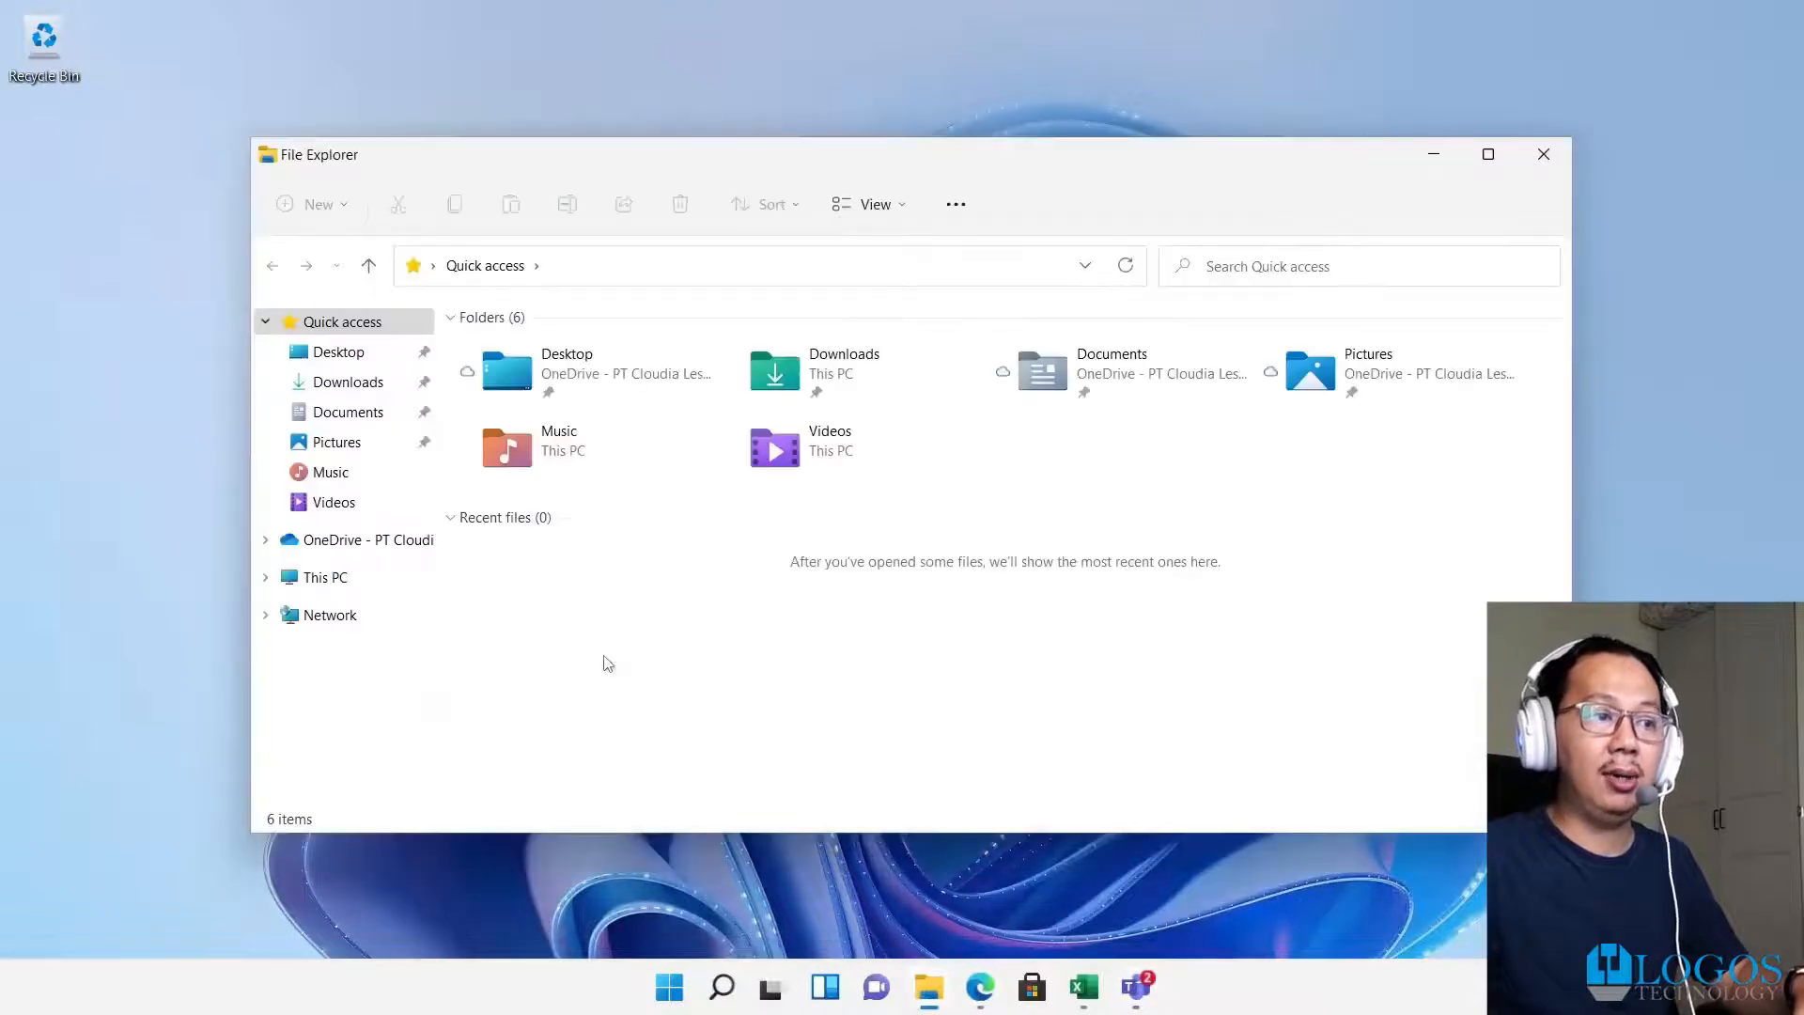
left_click(329, 577)
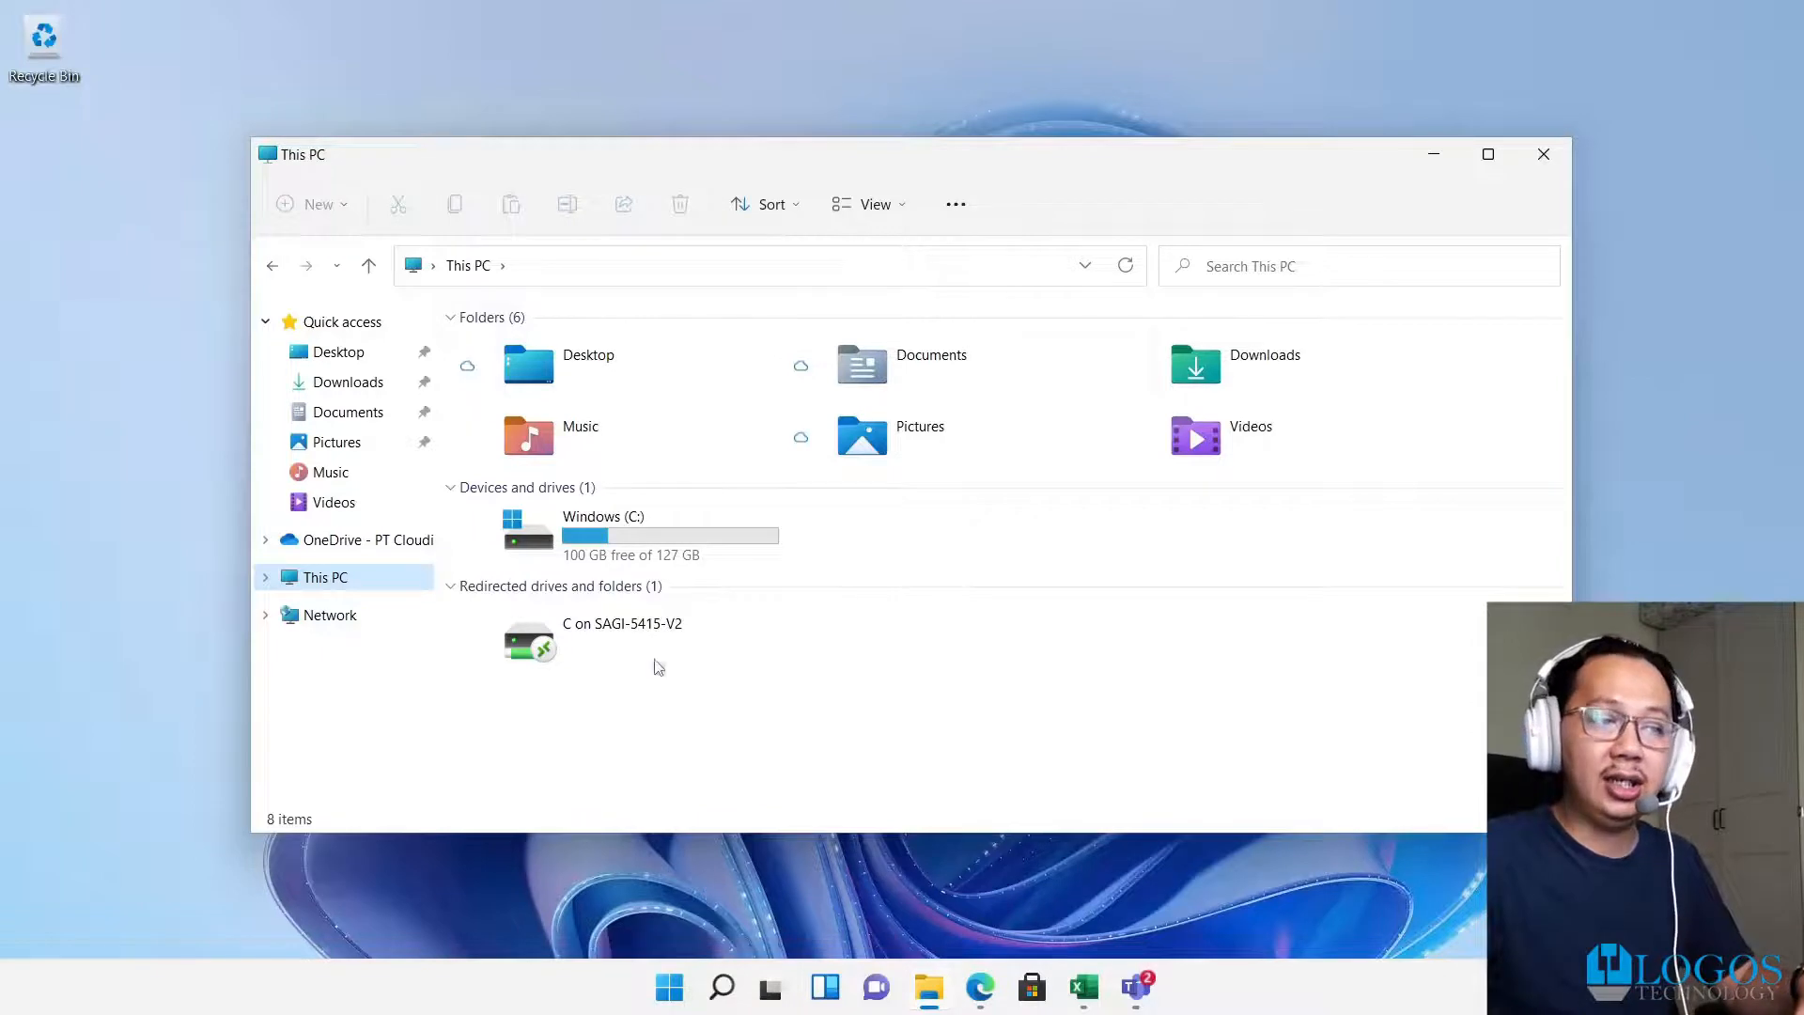
double_click(608, 667)
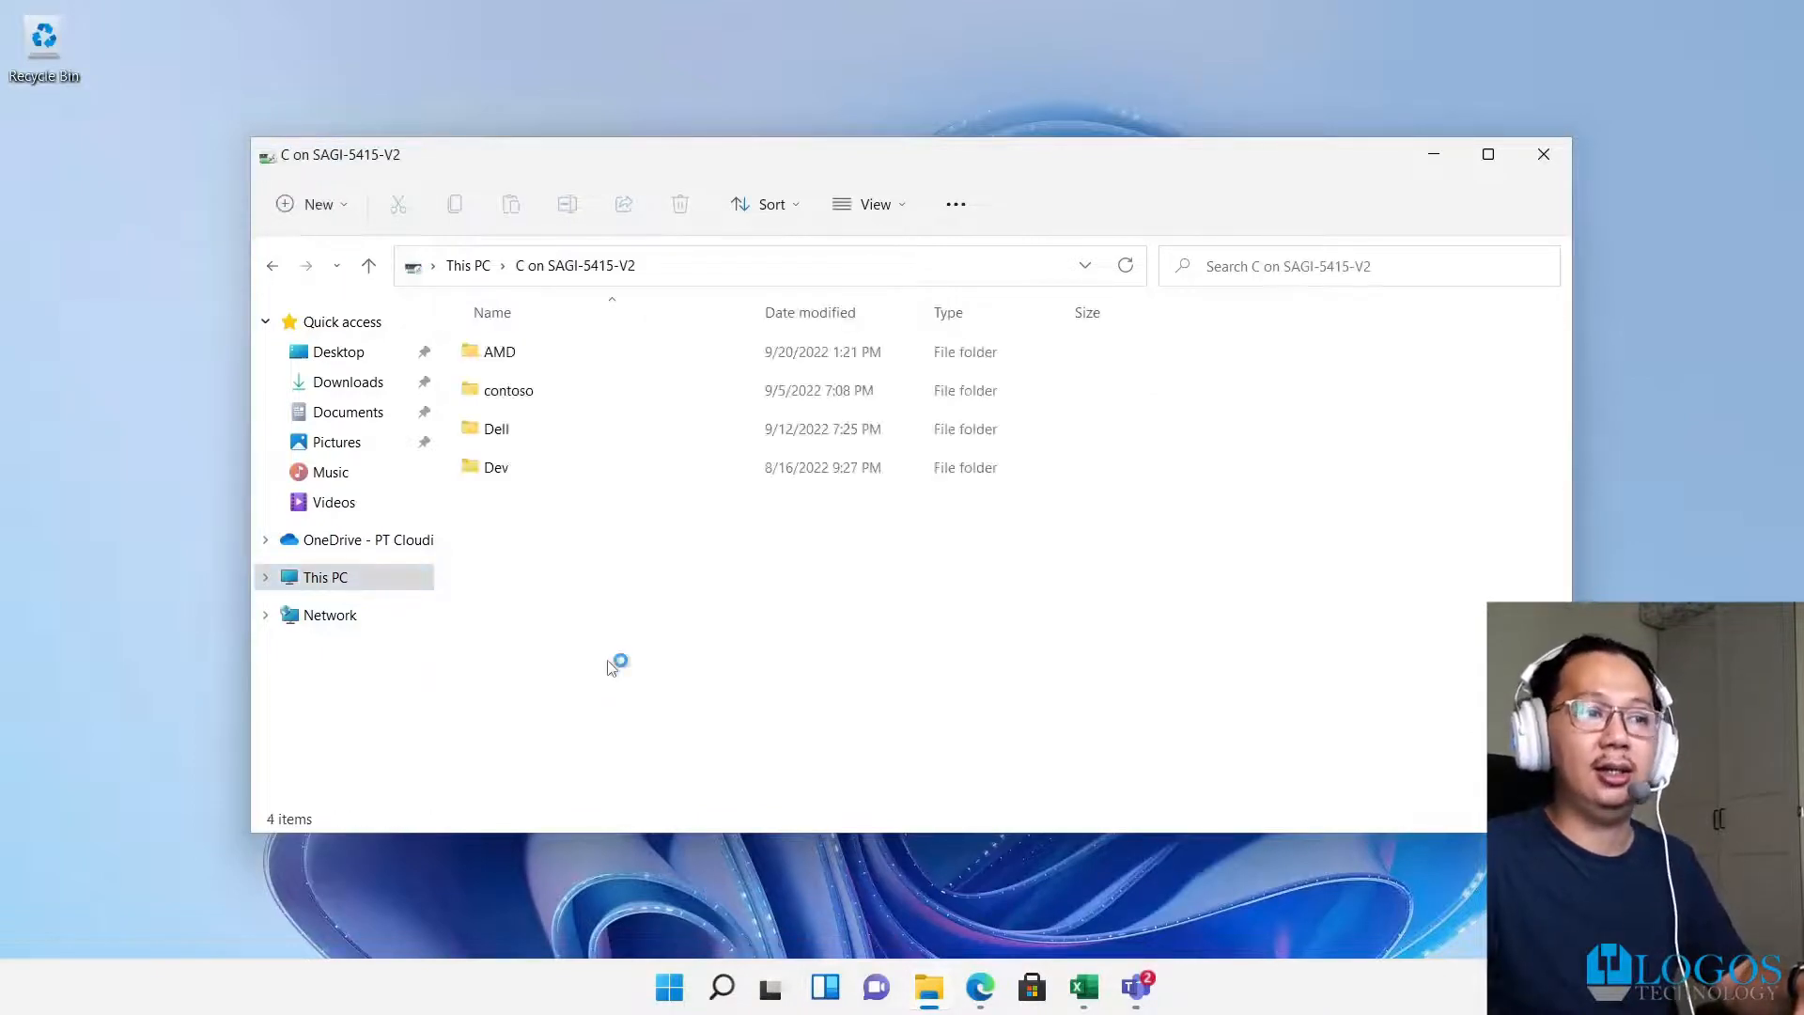